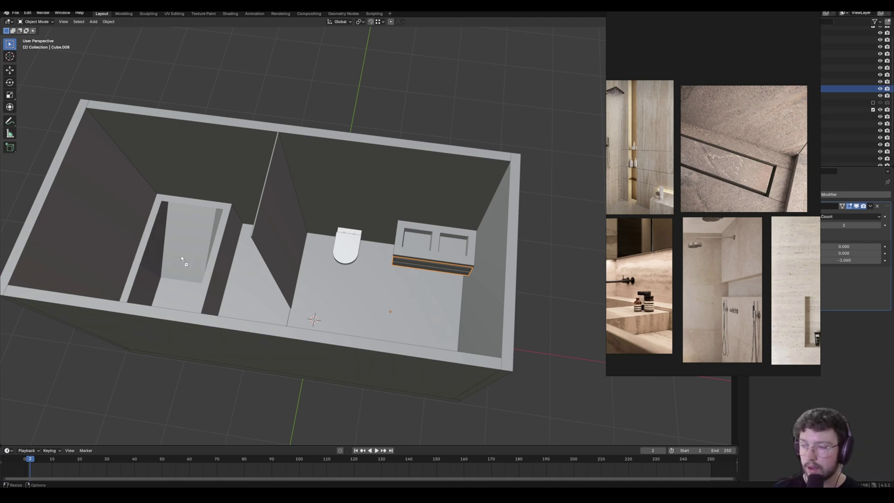
# - Import the Abi Interiors Elysian bench-mounted tapware FBX and move it over to the vanity
pyautogui.moveTo(202, 253); pyautogui.dragTo(229, 245)
pyautogui.click(180, 411)
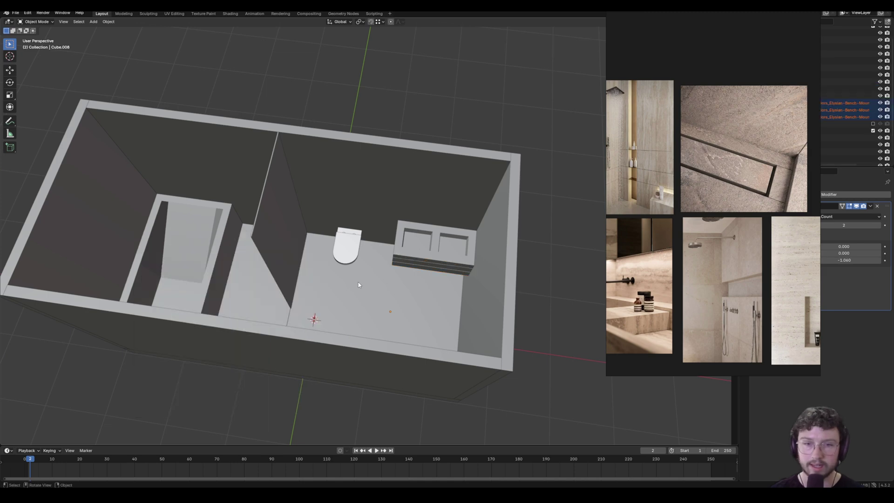
pyautogui.press('g')
pyautogui.click(406, 228)
pyautogui.press('KP_Decimal')
pyautogui.scroll(-5, 433, 189)
# - Rotate the two mixers -90° about the X axis and turn them about Y until their handles point upward
pyautogui.moveTo(372, 205)
pyautogui.mouseDown(button='middle')
pyautogui.moveTo(404, 216)
pyautogui.moveTo(425, 181)
pyautogui.moveTo(353, 168)
pyautogui.mouseUp(button='middle')
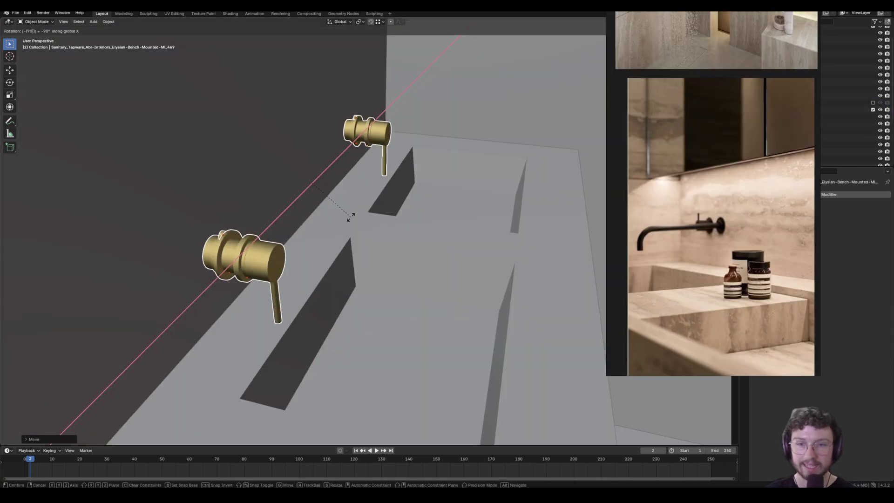
pyautogui.moveTo(340, 224); pyautogui.dragTo(383, 160, button='middle')
pyautogui.press('r')
pyautogui.press('x')
pyautogui.press('y')
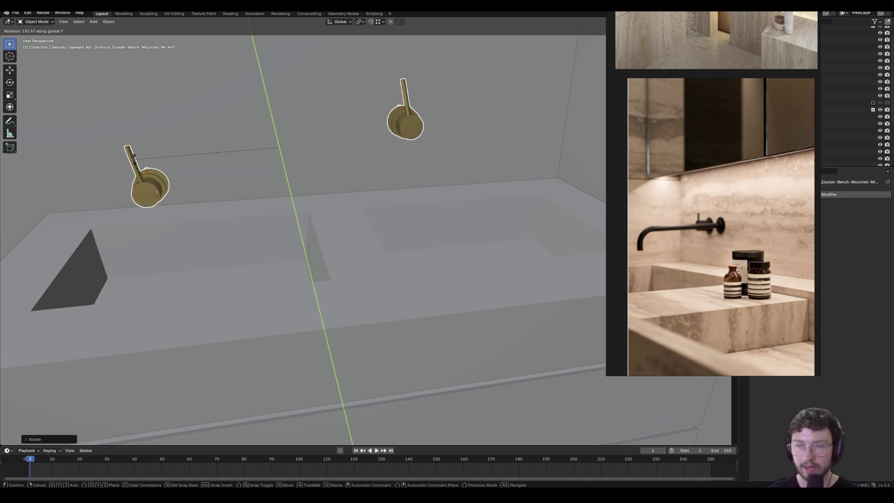
pyautogui.click(135, 159)
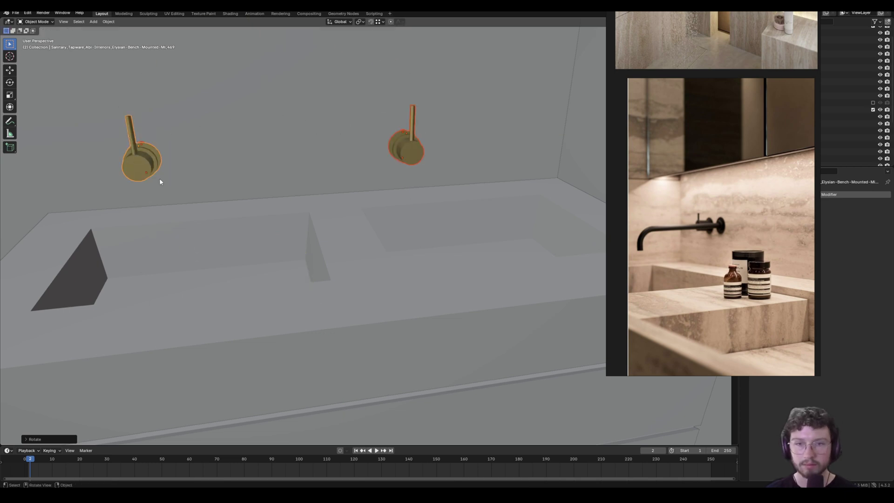
# - Move both mixers along Y so they sit against the wall behind the vanity
pyautogui.moveTo(159, 178); pyautogui.dragTo(200, 180, button='middle')
pyautogui.press('g')
pyautogui.press('x')
pyautogui.press('y')
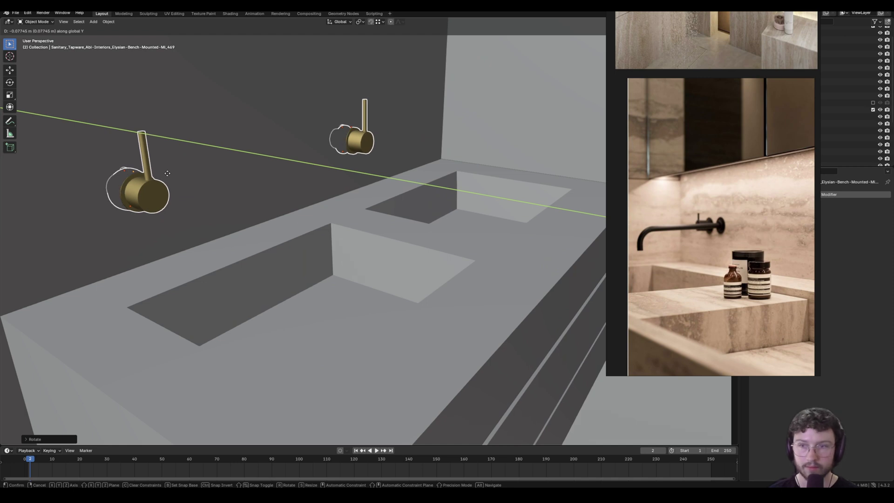
pyautogui.click(168, 176)
pyautogui.moveTo(410, 205); pyautogui.dragTo(358, 226, button='middle')
pyautogui.scroll(-4, 358, 226)
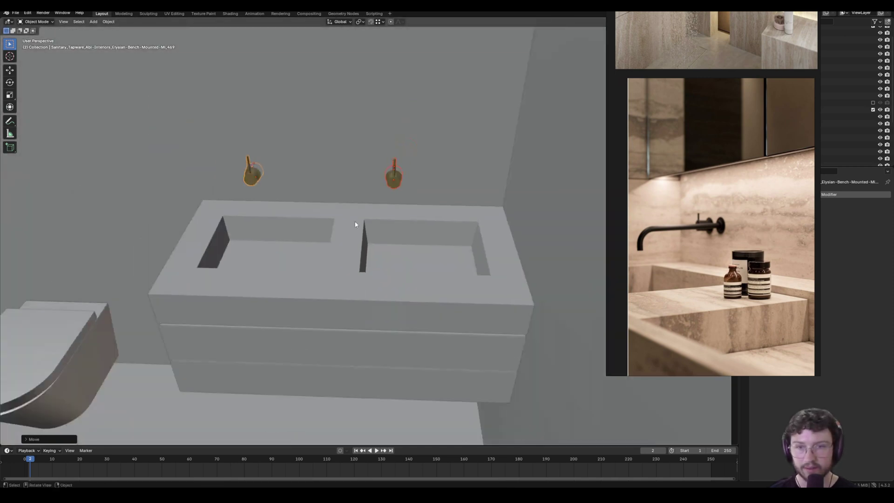
# - From the top view, shift both mixers slightly along X relative to the two basins
pyautogui.keyDown('alt'); pyautogui.moveTo(406, 176); pyautogui.dragTo(403, 266, button='middle'); pyautogui.keyUp('alt')
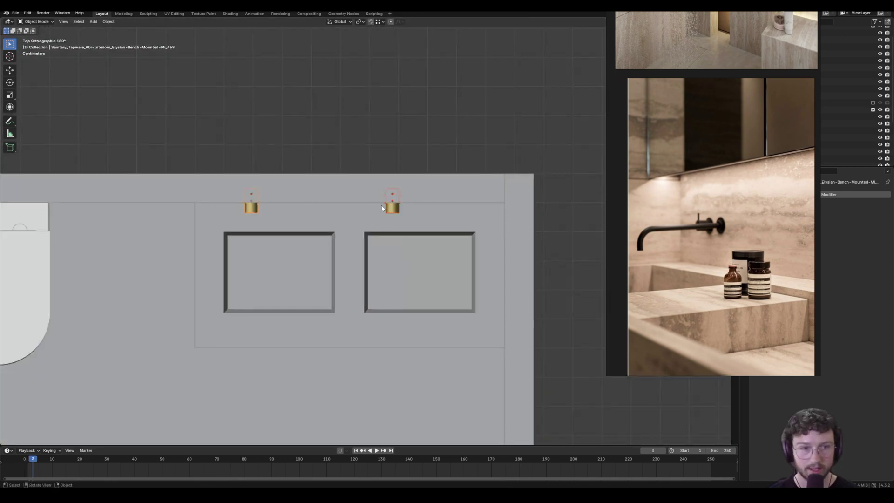
pyautogui.press('g')
pyautogui.press('y')
pyautogui.press('x')
pyautogui.press('Return')
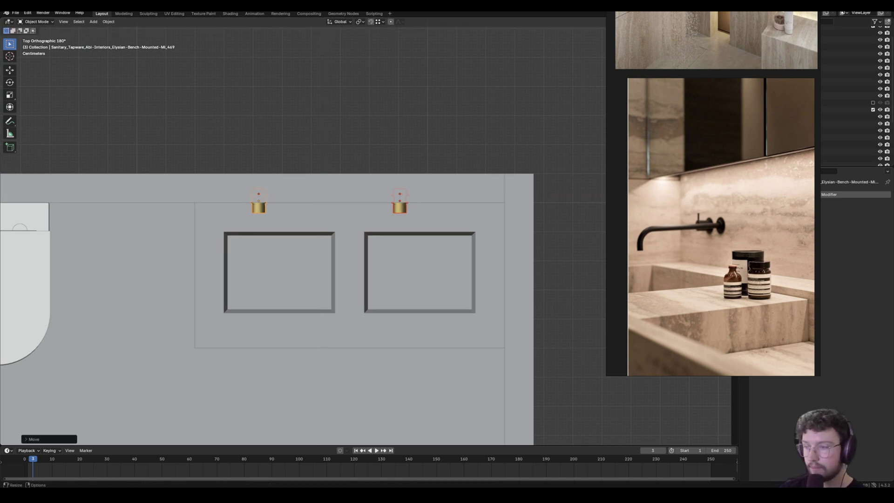
# - Import Sanitary_Tapware_Abi_Wall-Mounted-Spout.fbx with the default FBX settings
pyautogui.moveTo(203, 257); pyautogui.dragTo(205, 257)
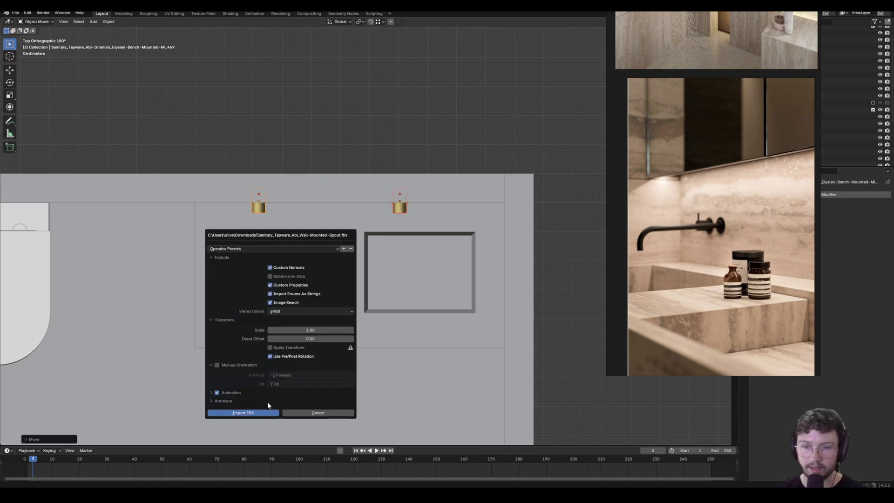
pyautogui.click(243, 412)
pyautogui.scroll(-5, 341, 256)
pyautogui.moveTo(349, 259); pyautogui.dragTo(345, 250, button='middle')
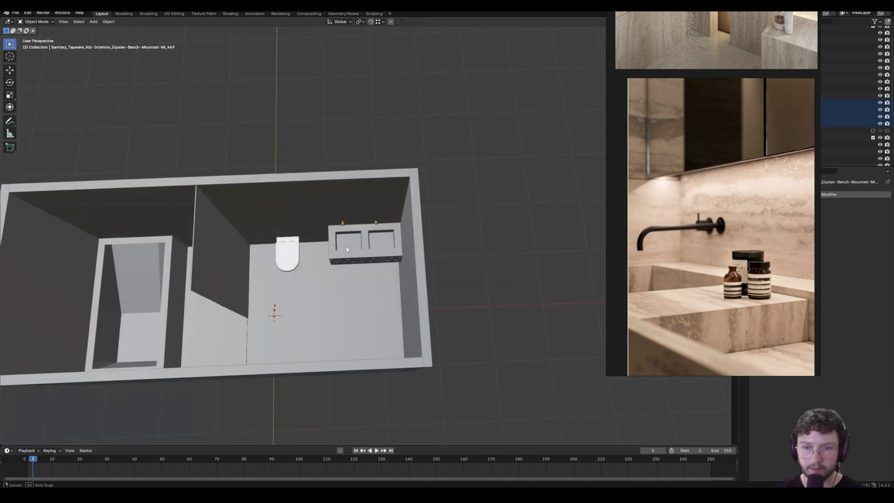
# - Move the imported wall-mounted spout across the room to the front of the vanity's first basin
pyautogui.press('g')
pyautogui.press('x')
pyautogui.press('y')
pyautogui.press('z')
pyautogui.click(355, 121)
pyautogui.press('g')
pyautogui.press('x')
pyautogui.click(472, 130)
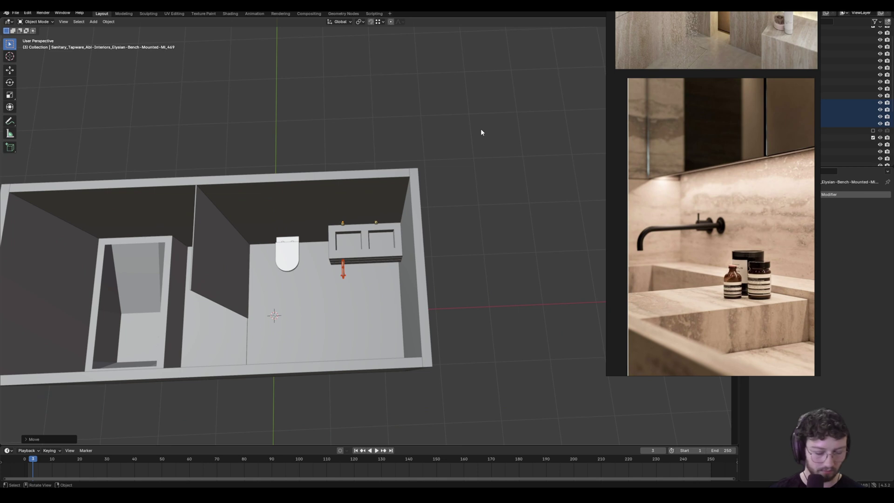
# - Adjust the spout's height along Z near the vanity
pyautogui.press('KP_Decimal')
pyautogui.moveTo(480, 131); pyautogui.dragTo(417, 140, button='middle')
pyautogui.press('g')
pyautogui.press('z')
pyautogui.click(404, 298)
# - Move the spout parts into a new collection named Tap 1
pyautogui.moveTo(404, 294); pyautogui.dragTo(410, 242, button='middle')
pyautogui.rightClick(410, 242)
pyautogui.click(409, 241)
pyautogui.click(405, 241)
pyautogui.write('Tap 1')
pyautogui.press('Return')
# - Move the spout to the back wall, between the two mixers
pyautogui.press('g')
pyautogui.press('x')
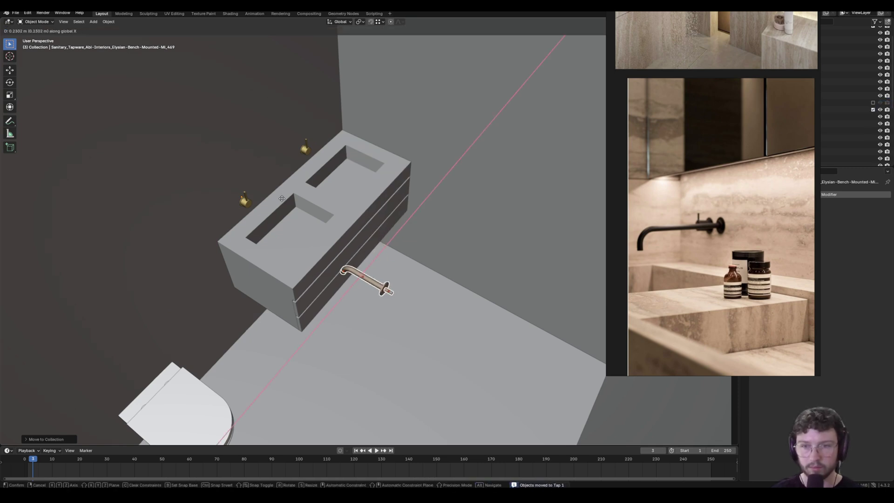
pyautogui.click(243, 178)
# - Rotate the spout about Z in 90° turns so its outlet points away from the wall
pyautogui.press('KP_Decimal')
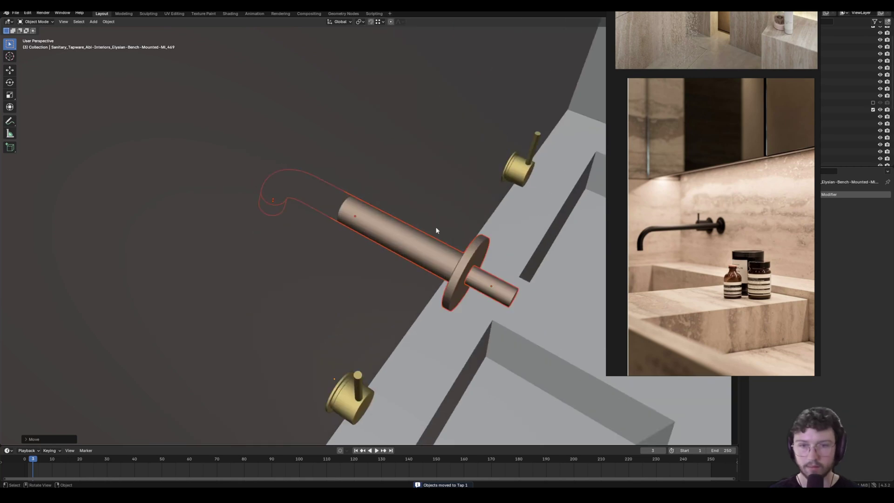
pyautogui.press('r')
pyautogui.press('z')
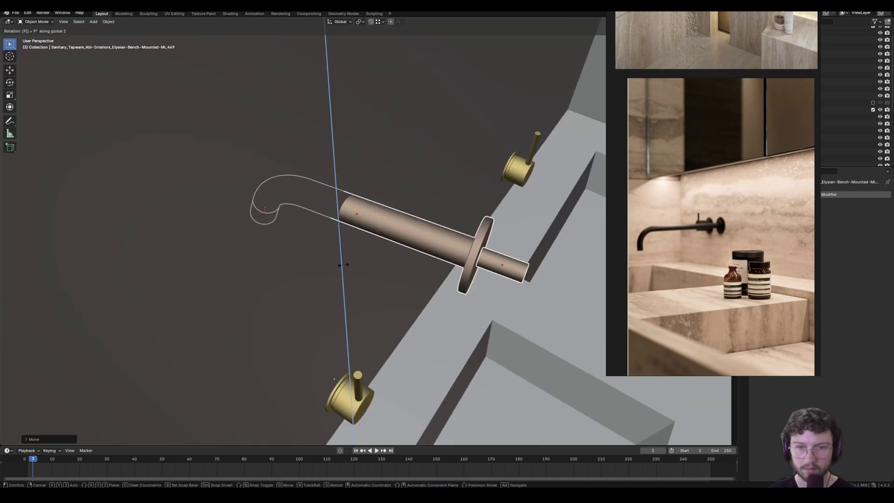
pyautogui.click(343, 264)
pyautogui.write('z90')
pyautogui.press('Return')
pyautogui.scroll(-3, 348, 264)
# - Move the spout along Y until its flange sits flush against the back wall
pyautogui.moveTo(348, 263); pyautogui.dragTo(334, 241, button='middle')
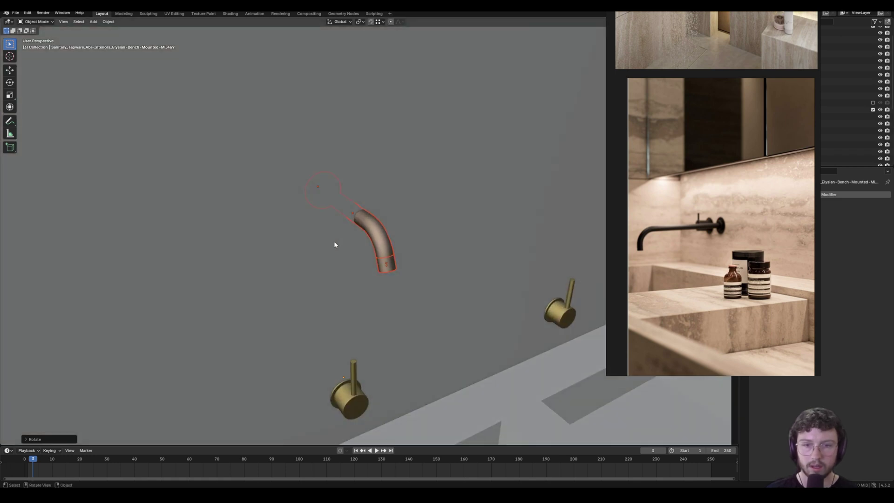
pyautogui.press('g')
pyautogui.press('x')
pyautogui.press('y')
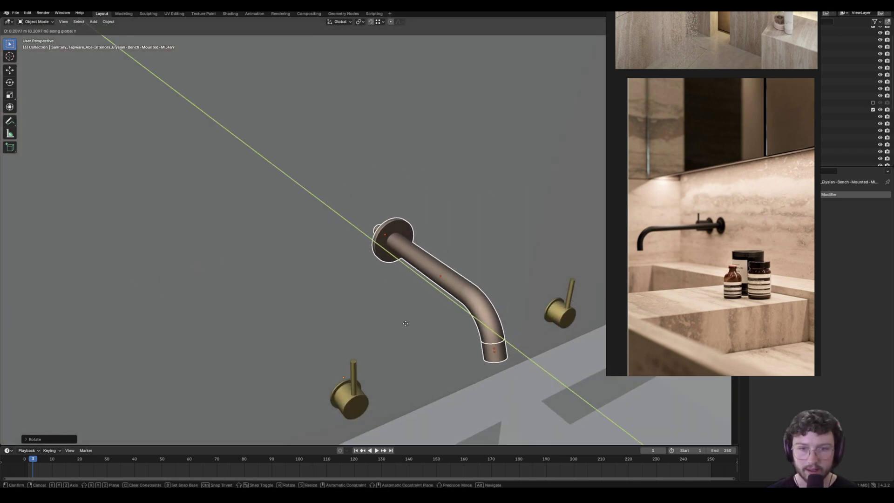
pyautogui.click(404, 314)
pyautogui.press('g')
pyautogui.press('y')
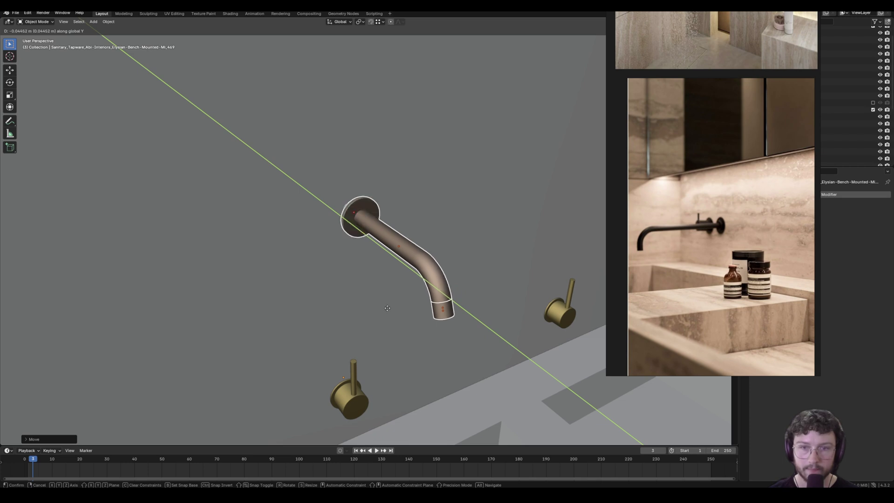
pyautogui.click(413, 305)
# - Lower the spout along Z to the level of the mixer beside the first basin
pyautogui.moveTo(413, 305); pyautogui.dragTo(380, 342, button='middle')
pyautogui.press('g')
pyautogui.press('z')
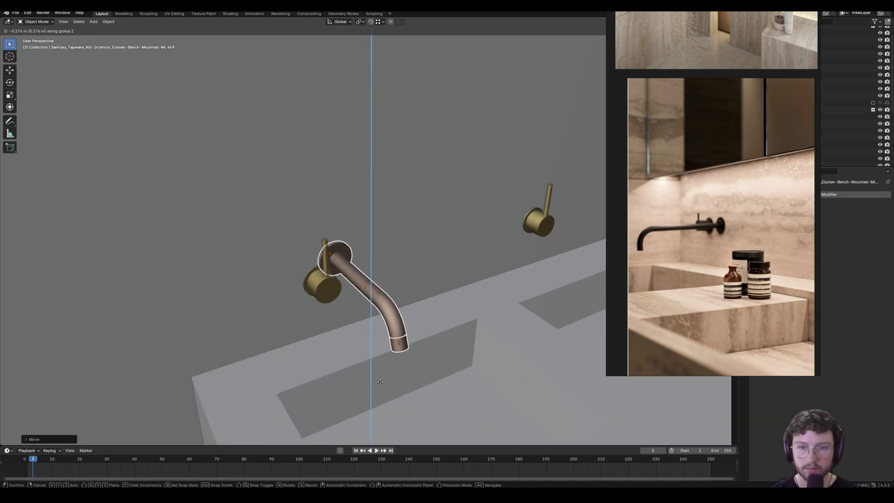
pyautogui.click(378, 401)
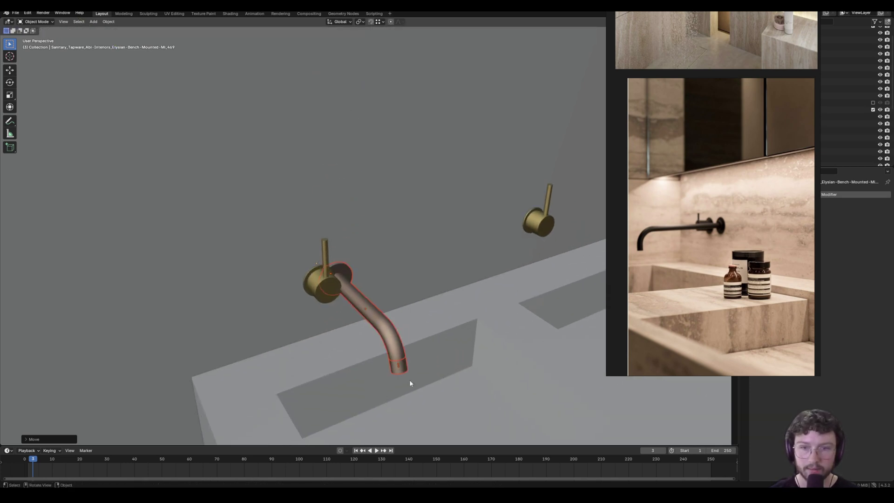
# - Isolate the spout, its mixer, the vanity and the back wall in local view, seen from the left
pyautogui.keyDown('shift'); pyautogui.moveTo(286, 240); pyautogui.dragTo(352, 296); pyautogui.keyUp('shift')
pyautogui.keyDown('shift'); pyautogui.click(442, 329); pyautogui.keyUp('shift')
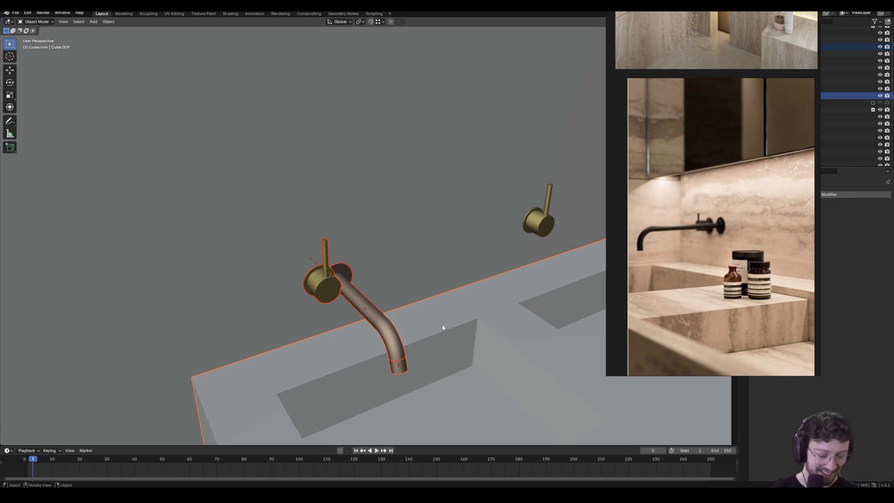
pyautogui.press('KP_Divide')
pyautogui.moveTo(413, 243); pyautogui.dragTo(473, 272, button='middle')
pyautogui.press('ctrl+KP_3')
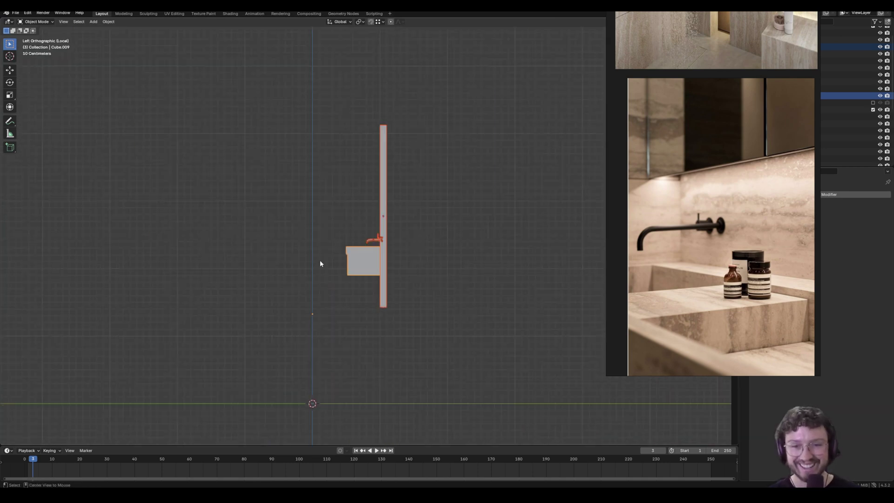
pyautogui.keyDown('alt'); pyautogui.moveTo(397, 265); pyautogui.dragTo(422, 242, button='middle'); pyautogui.keyUp('alt')
pyautogui.scroll(4, 373, 241)
pyautogui.moveTo(235, 187); pyautogui.dragTo(252, 236)
pyautogui.press('g')
pyautogui.press('y')
pyautogui.rightClick(364, 279)
# - Try to shift the spout along X over the first basin, checking it from the top view
pyautogui.keyDown('ctrl'); pyautogui.moveTo(364, 280); pyautogui.dragTo(301, 219); pyautogui.keyUp('ctrl')
pyautogui.scroll(-4, 307, 226)
pyautogui.press('g')
pyautogui.press('x')
pyautogui.click(367, 227)
pyautogui.press('KP_7')
pyautogui.scroll(3, 370, 229)
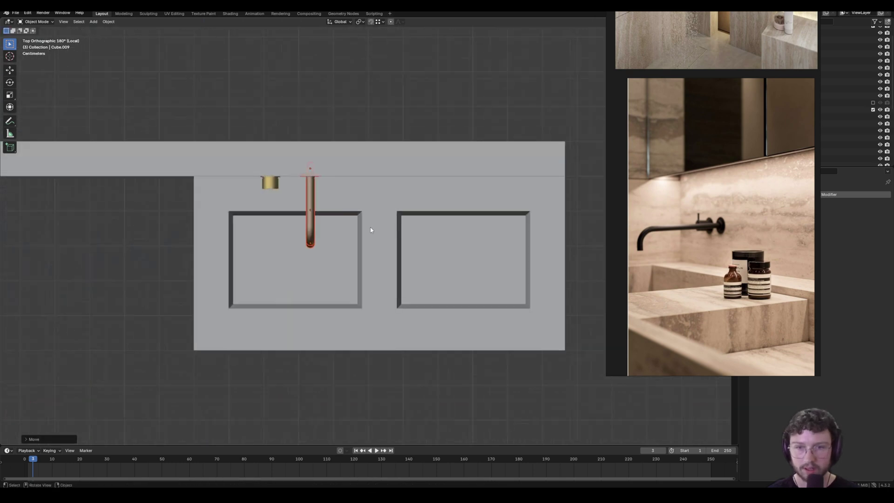
pyautogui.hotkey('ctrl', 'z')
# - Move the spout along X to centre it over the first basin
pyautogui.keyDown('shift'); pyautogui.moveTo(321, 233); pyautogui.dragTo(399, 244, button='middle'); pyautogui.keyUp('shift')
pyautogui.press('g')
pyautogui.press('x')
pyautogui.click(373, 224)
pyautogui.press('g')
pyautogui.press('x')
pyautogui.click(378, 225)
# - Duplicate the spout along X and centre the copy over the second basin
pyautogui.keyDown('shift'); pyautogui.moveTo(418, 229); pyautogui.dragTo(331, 237, button='middle'); pyautogui.keyUp('shift')
pyautogui.hotkey('shift', 'd')
pyautogui.press('x')
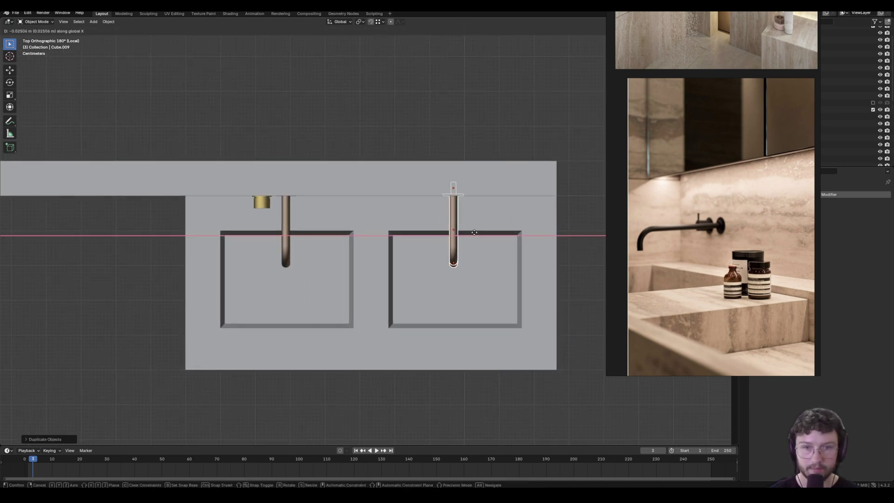
pyautogui.click(473, 234)
pyautogui.press('g')
pyautogui.press('x')
pyautogui.click(474, 264)
# - Select both spouts from the back view and adjust their height along Z relative to the mixer
pyautogui.press('ctrl+KP_1')
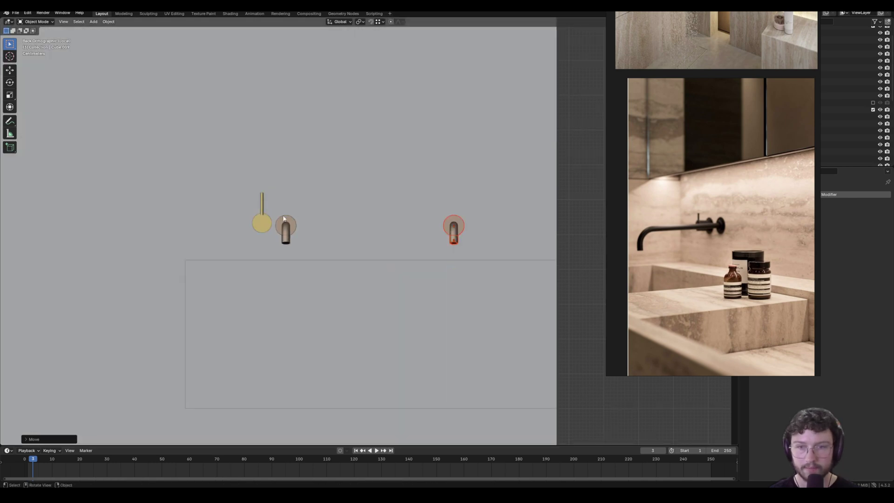
pyautogui.moveTo(483, 241); pyautogui.dragTo(277, 208)
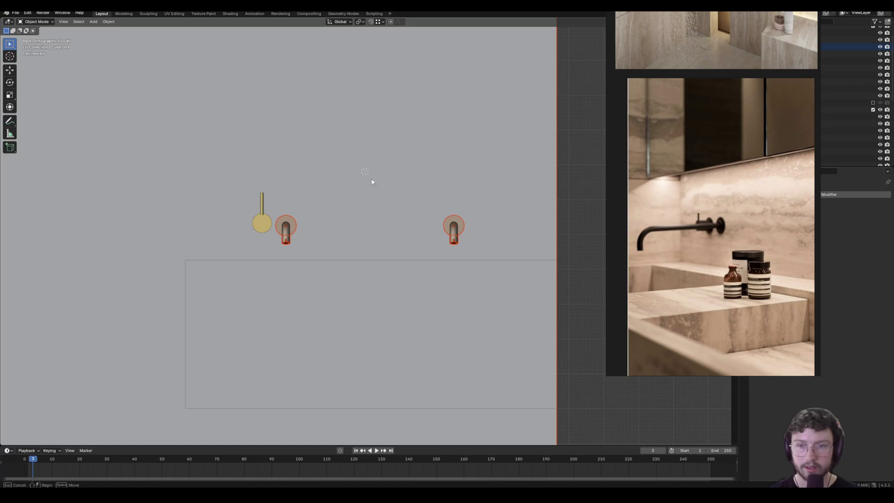
pyautogui.press('g')
pyautogui.press('z')
pyautogui.click(394, 201)
pyautogui.moveTo(394, 201); pyautogui.dragTo(393, 250, button='middle')
pyautogui.scroll(5, 349, 219)
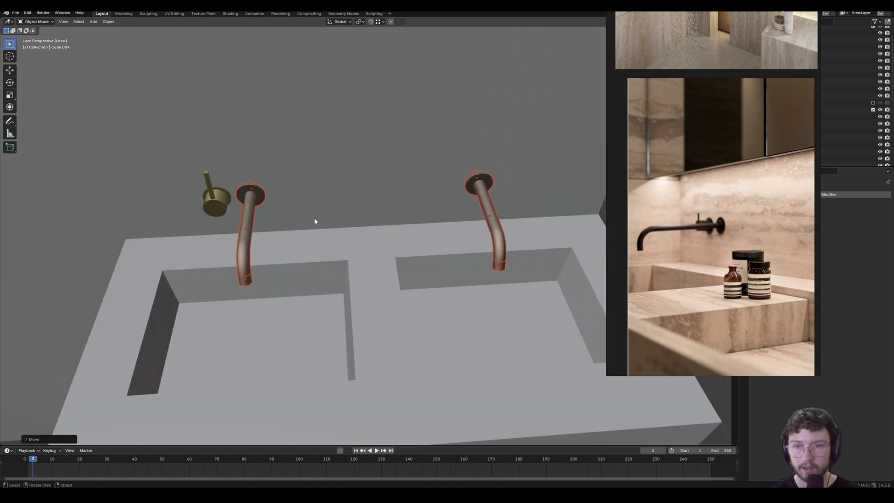
# - Leave the isolated local view to bring back the whole bathroom
pyautogui.moveTo(314, 218); pyautogui.dragTo(188, 195, button='middle')
pyautogui.moveTo(187, 195); pyautogui.dragTo(198, 221)
pyautogui.press('KP_Divide')
# - Adjust both mixers along Y against the back wall and save the file
pyautogui.moveTo(445, 219); pyautogui.dragTo(329, 233, button='middle')
pyautogui.moveTo(324, 227); pyautogui.dragTo(368, 276)
pyautogui.keyDown('shift'); pyautogui.moveTo(455, 261); pyautogui.dragTo(414, 240, button='middle'); pyautogui.keyUp('shift')
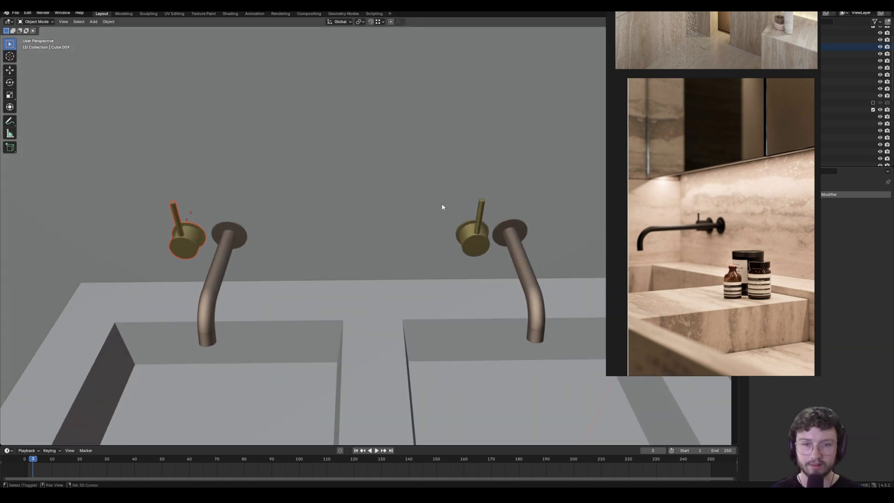
pyautogui.keyDown('shift'); pyautogui.moveTo(443, 206); pyautogui.dragTo(483, 259); pyautogui.keyUp('shift')
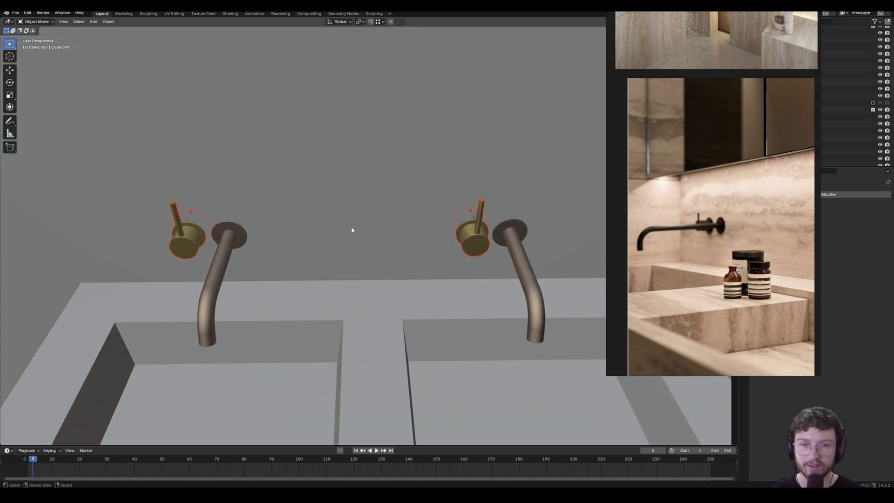
pyautogui.moveTo(351, 225); pyautogui.dragTo(410, 205, button='middle')
pyautogui.press('g')
pyautogui.press('x')
pyautogui.press('y')
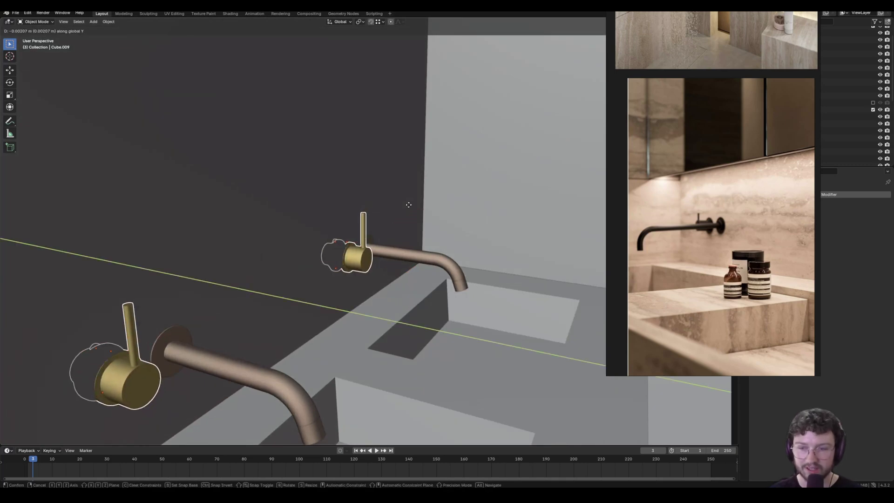
pyautogui.click(408, 205)
pyautogui.moveTo(408, 209); pyautogui.dragTo(362, 273, button='middle')
pyautogui.hotkey('ctrl', 's')
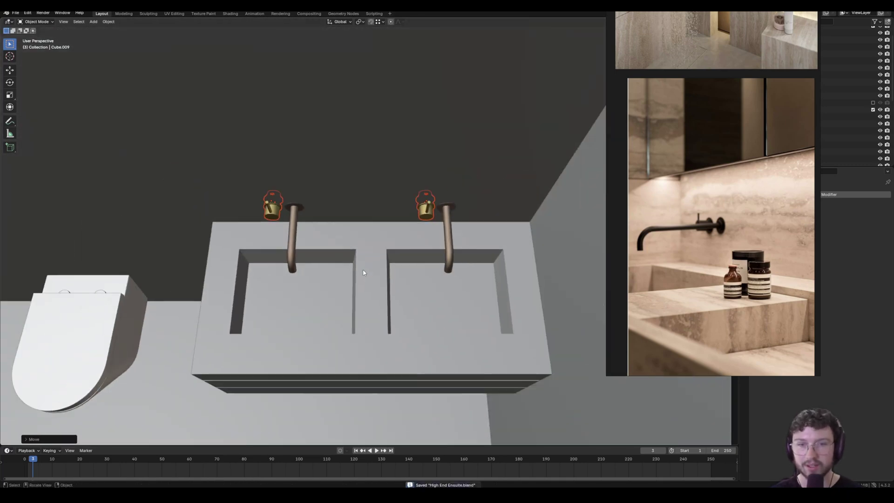
# - Inspect the placed spouts and mixers from several angles and save the file again
pyautogui.scroll(5, 363, 272)
pyautogui.scroll(-5, 433, 208)
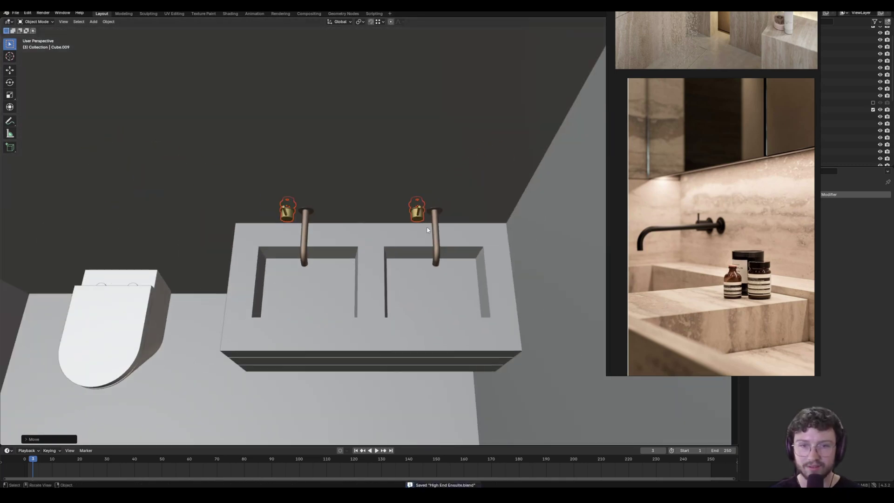
pyautogui.moveTo(399, 219); pyautogui.dragTo(339, 265, button='middle')
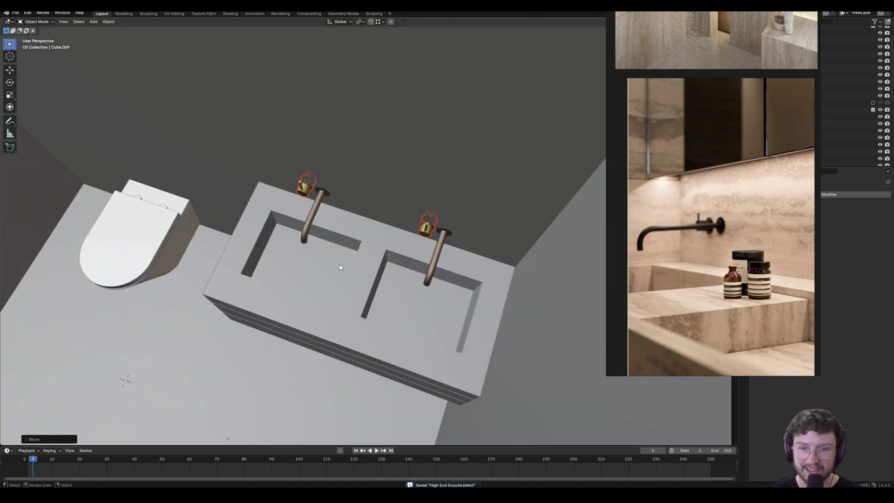
pyautogui.scroll(4, 404, 287)
pyautogui.moveTo(404, 286); pyautogui.dragTo(366, 261, button='middle')
pyautogui.moveTo(317, 292); pyautogui.dragTo(361, 286, button='middle')
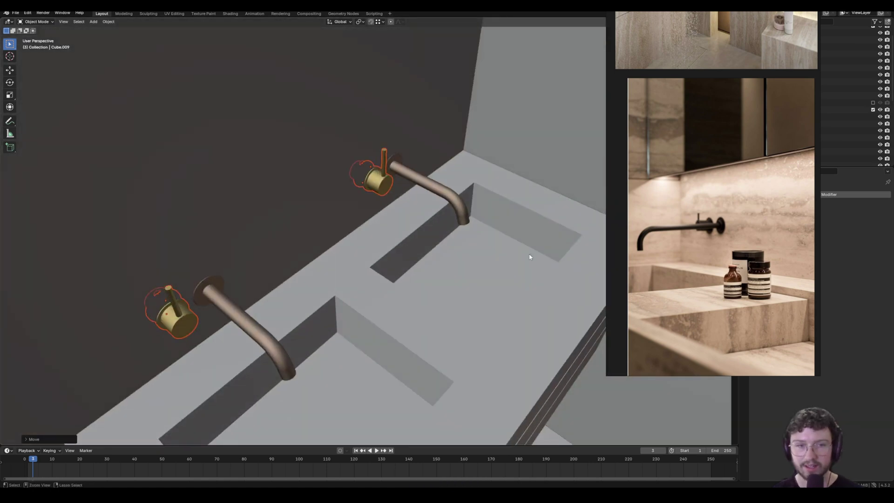
pyautogui.hotkey('ctrl', 's')
# - Import the Dornbracht rain shower with ceiling fixing FBX into the bathroom scene at scale 1.00
pyautogui.scroll(-5, 425, 273)
pyautogui.moveTo(425, 273); pyautogui.dragTo(373, 303, button='middle')
pyautogui.keyDown('shift'); pyautogui.moveTo(298, 259); pyautogui.dragTo(548, 254, button='middle'); pyautogui.keyUp('shift')
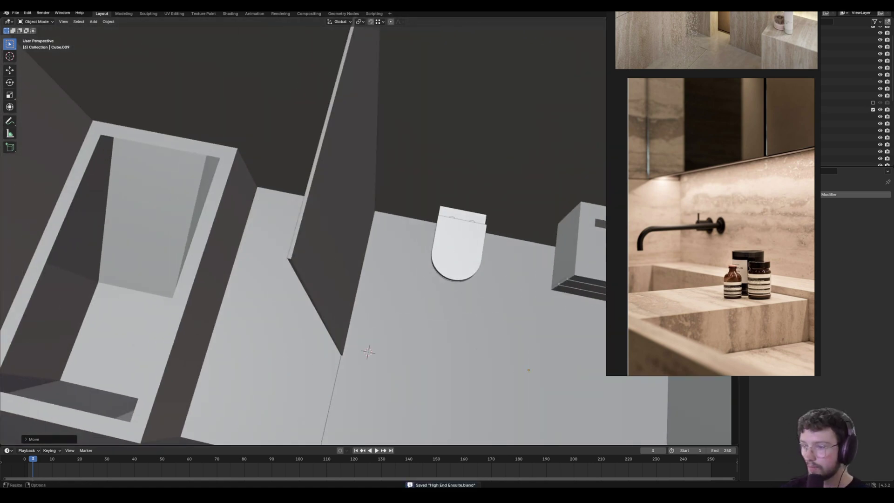
pyautogui.moveTo(1, 221); pyautogui.dragTo(161, 221)
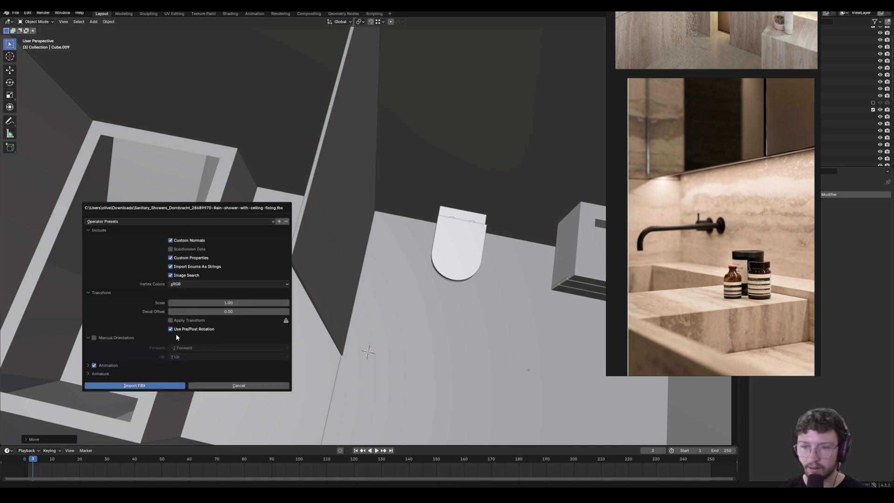
pyautogui.click(151, 386)
pyautogui.click(134, 385)
pyautogui.scroll(-8, 326, 279)
pyautogui.scroll(5, 326, 280)
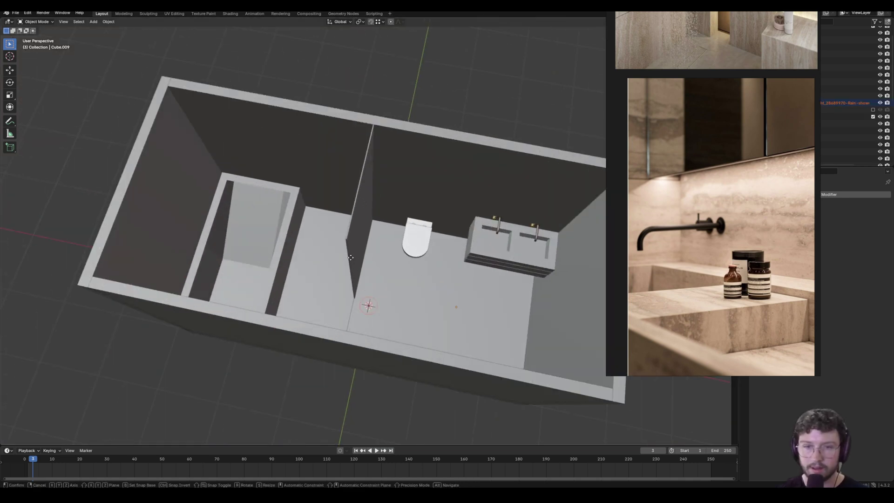
# - Raise the imported rain shower along Z toward ceiling height
pyautogui.press('g')
pyautogui.press('z')
pyautogui.click(346, 232)
pyautogui.moveTo(378, 226); pyautogui.dragTo(346, 190, button='middle')
pyautogui.press('g')
pyautogui.press('z')
pyautogui.rightClick(316, 103)
# - Slide the rain shower along X between the bathtub and the glass screen, refining its position from the top view
pyautogui.moveTo(313, 103); pyautogui.dragTo(380, 113, button='middle')
pyautogui.press('g')
pyautogui.press('x')
pyautogui.click(312, 116)
pyautogui.keyDown('alt'); pyautogui.moveTo(312, 117); pyautogui.dragTo(356, 236, button='middle'); pyautogui.keyUp('alt')
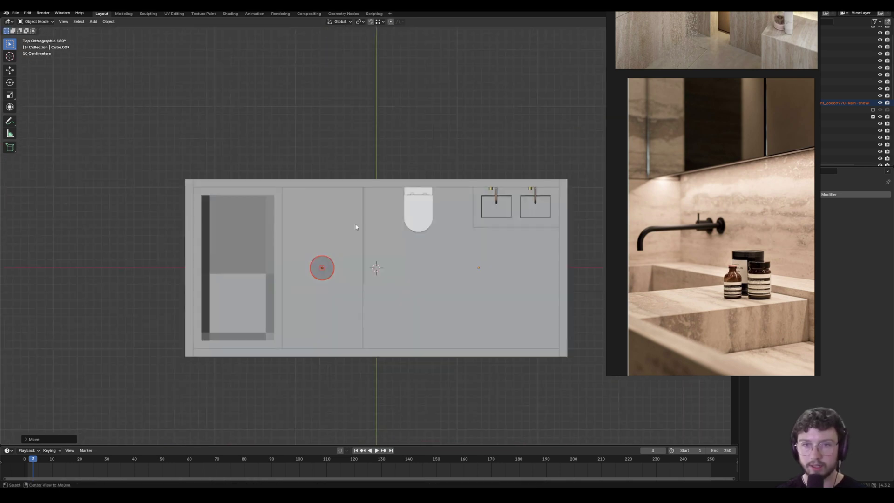
pyautogui.press('g')
pyautogui.press('x')
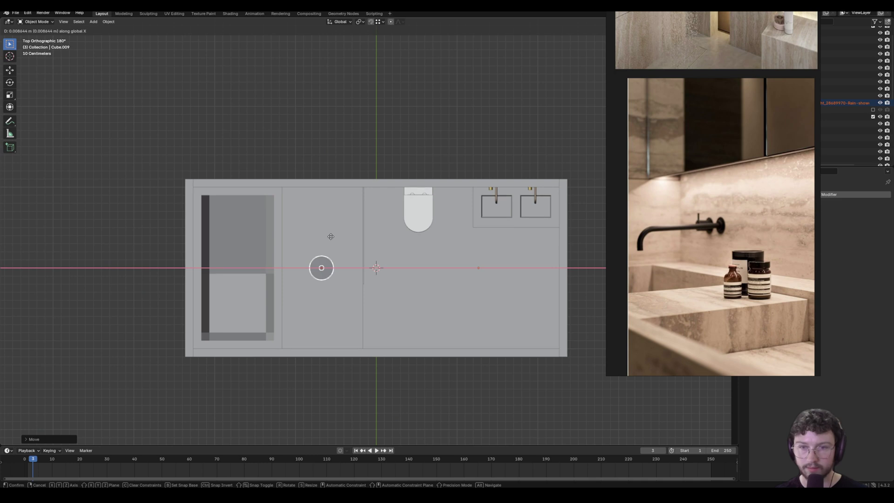
pyautogui.click(331, 238)
# - Move the rain shower about 0.55 m along Y toward the back wall
pyautogui.press('g')
pyautogui.press('y')
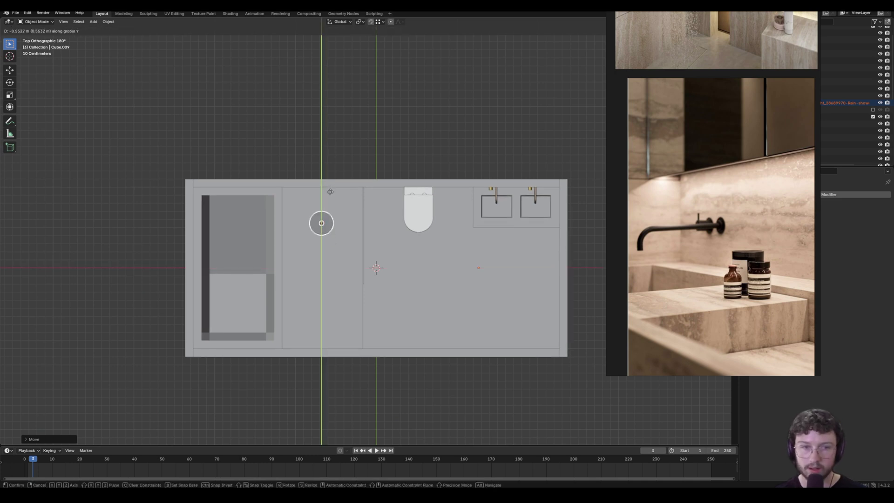
pyautogui.click(330, 189)
# - Move the reference board clear of the object list and switch the Ceiling collection back on in the viewport
pyautogui.moveTo(330, 188); pyautogui.dragTo(327, 161, button='middle')
pyautogui.moveTo(771, 36); pyautogui.dragTo(735, 273)
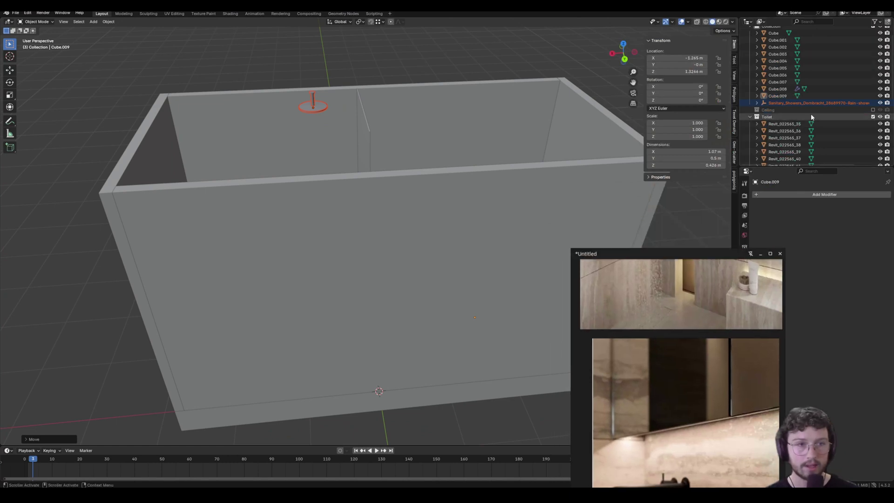
pyautogui.click(873, 110)
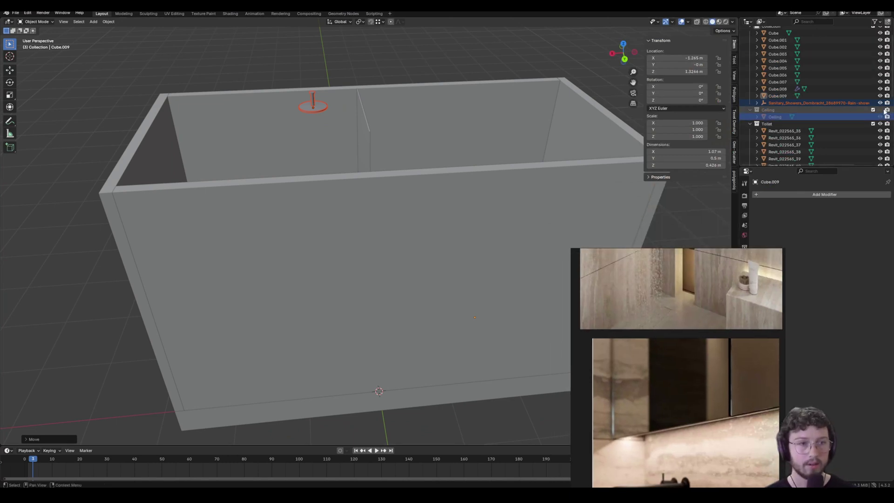
pyautogui.click(880, 110)
pyautogui.moveTo(517, 89); pyautogui.dragTo(282, 91, button='middle')
pyautogui.scroll(4, 364, 66)
# - Move the rain shower objects into a new collection named Showerhead
pyautogui.rightClick(282, 91)
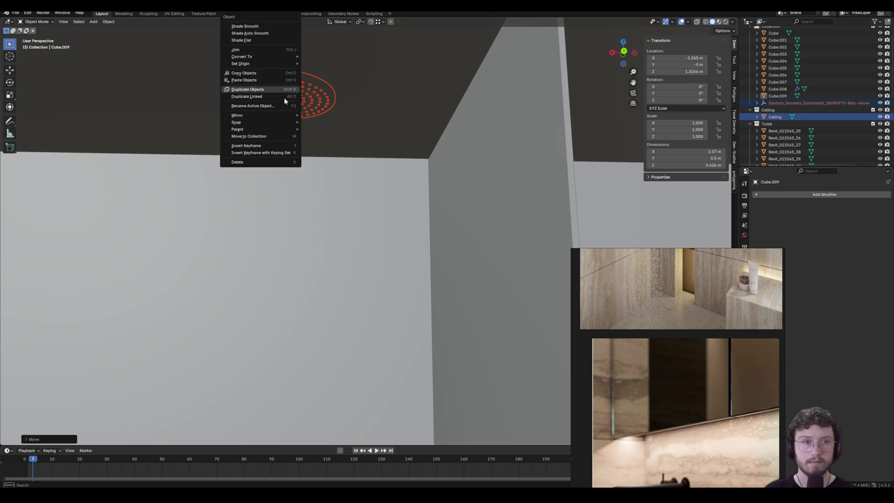
pyautogui.press('Escape')
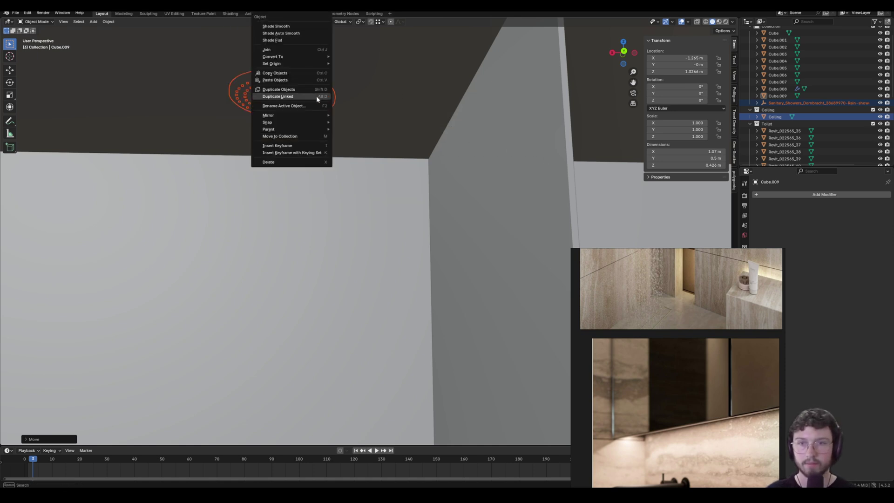
pyautogui.click(307, 136)
pyautogui.click(314, 132)
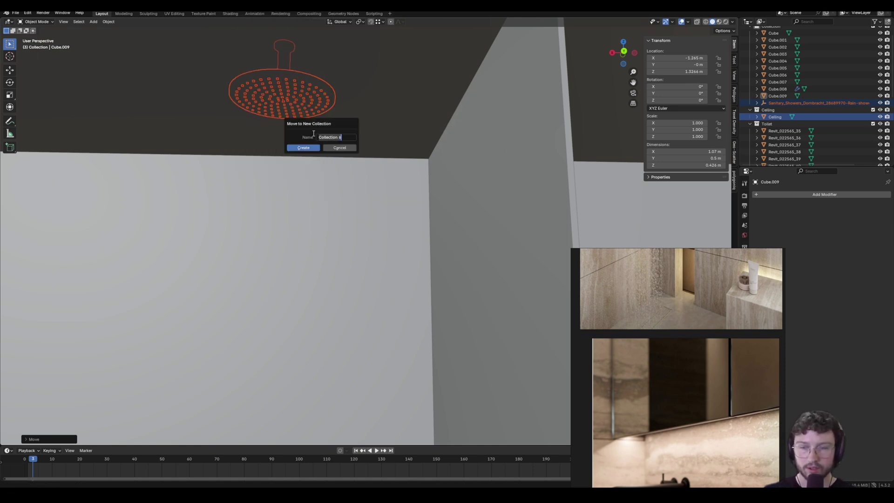
pyautogui.write('S')
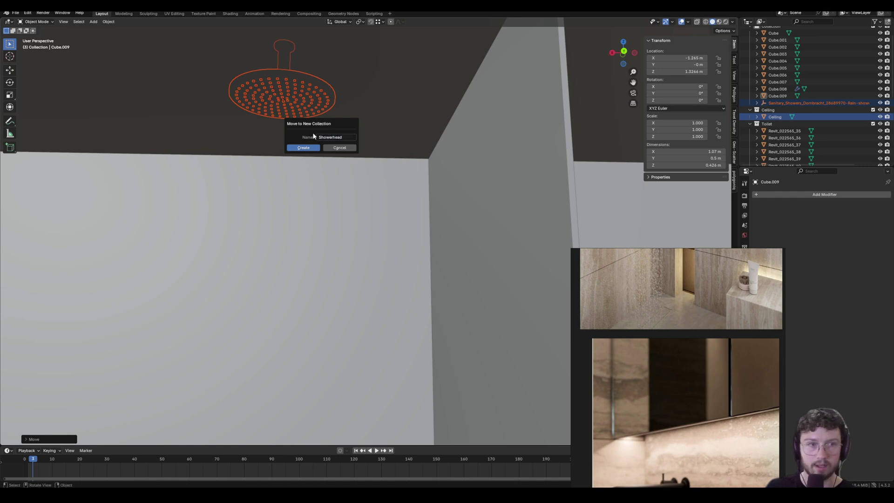
pyautogui.write('howerhead')
pyautogui.press('Return')
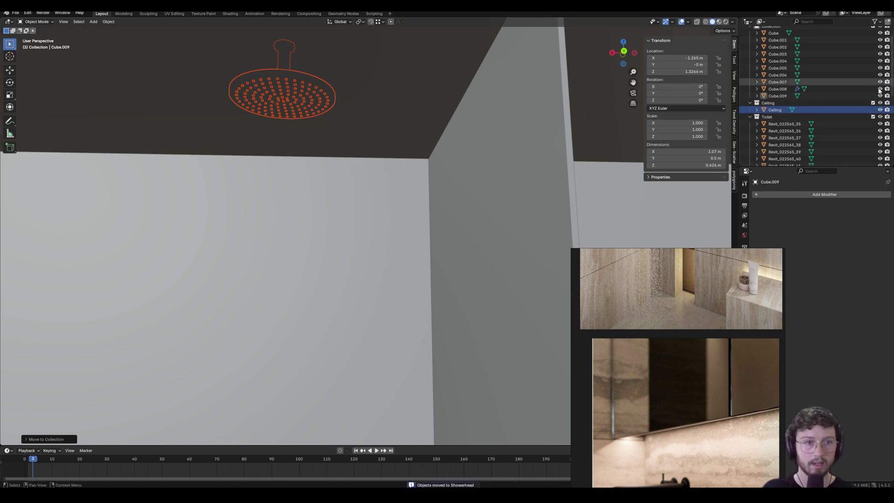
# - Select the rain shower's parent object in the Showerhead collection and adjust its height along Z against the ceiling
pyautogui.scroll(-8, 805, 134)
pyautogui.click(812, 159)
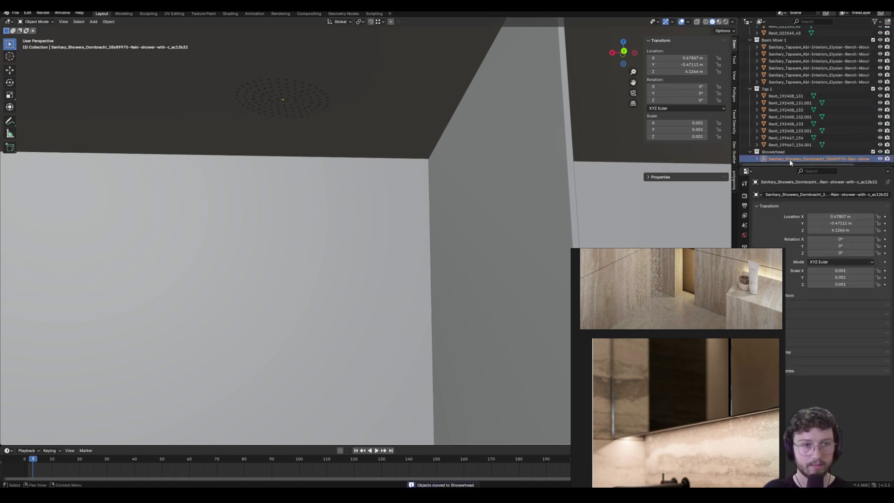
pyautogui.press('g')
pyautogui.press('z')
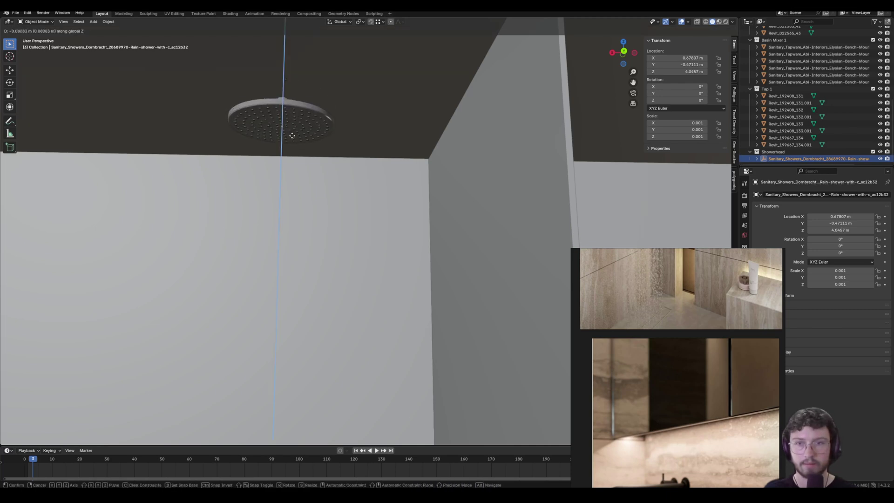
pyautogui.click(298, 181)
pyautogui.press('g')
pyautogui.press('z')
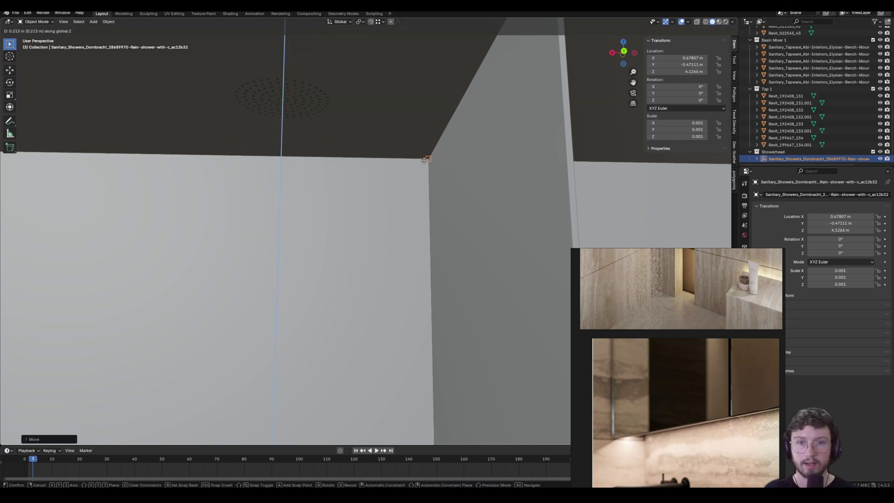
pyautogui.click(416, 191)
# - Delete the separate shower floor piece and start editing the main floor's mesh with the Loop Cut tool
pyautogui.moveTo(415, 190); pyautogui.dragTo(225, 291, button='middle')
pyautogui.scroll(4, 328, 179)
pyautogui.press('Delete')
pyautogui.click(261, 293)
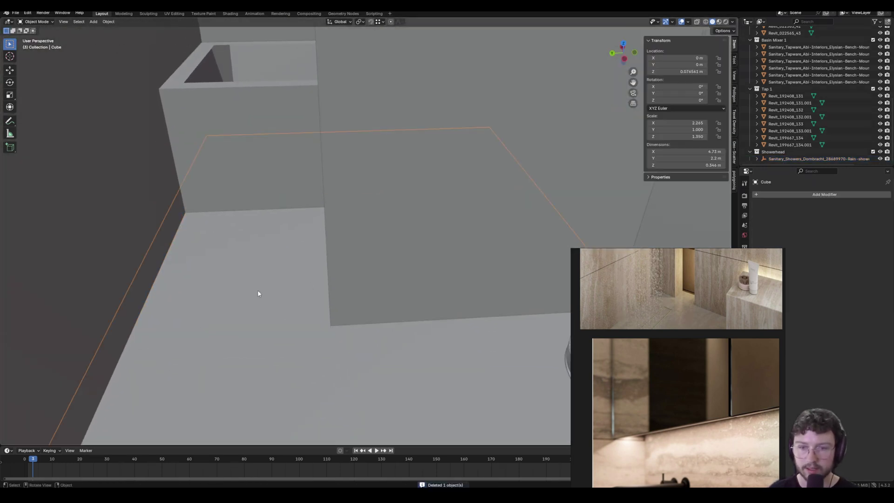
pyautogui.press('Tab')
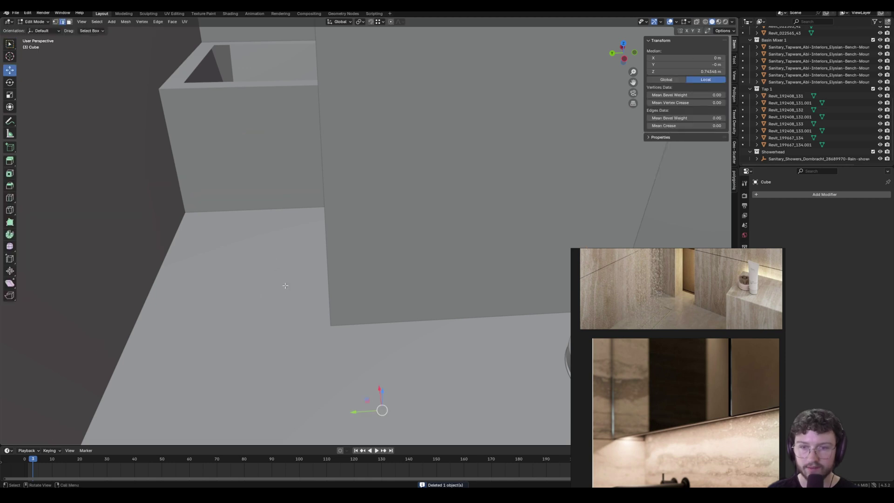
pyautogui.click(12, 202)
# - Hide the Ceiling collection in the viewport to look down on the floor
pyautogui.scroll(-3, 313, 314)
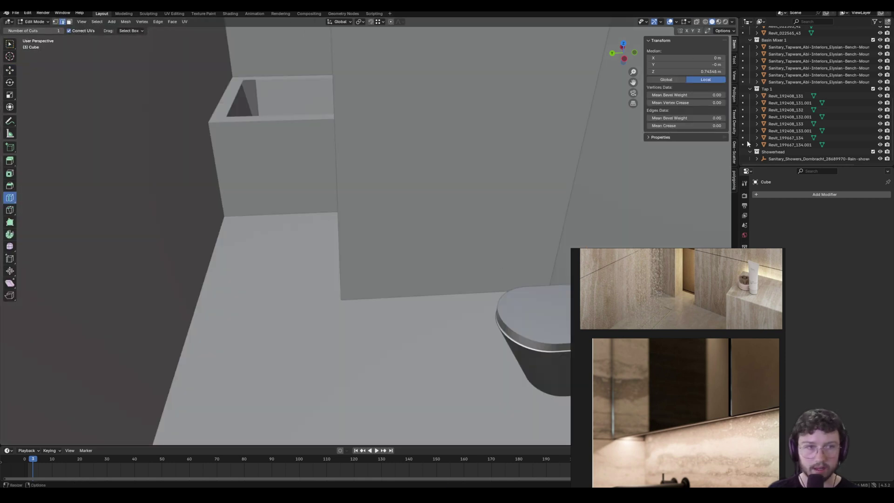
pyautogui.scroll(6, 828, 113)
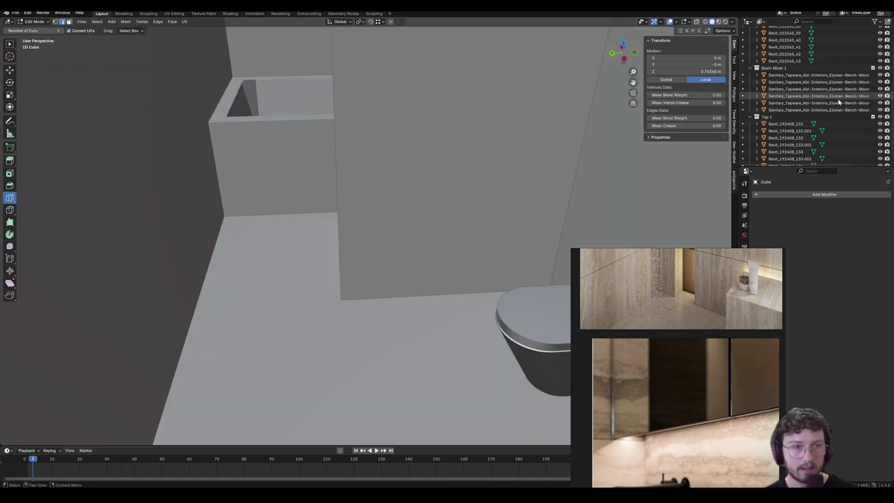
pyautogui.click(880, 54)
pyautogui.moveTo(410, 140); pyautogui.dragTo(417, 242, button='middle')
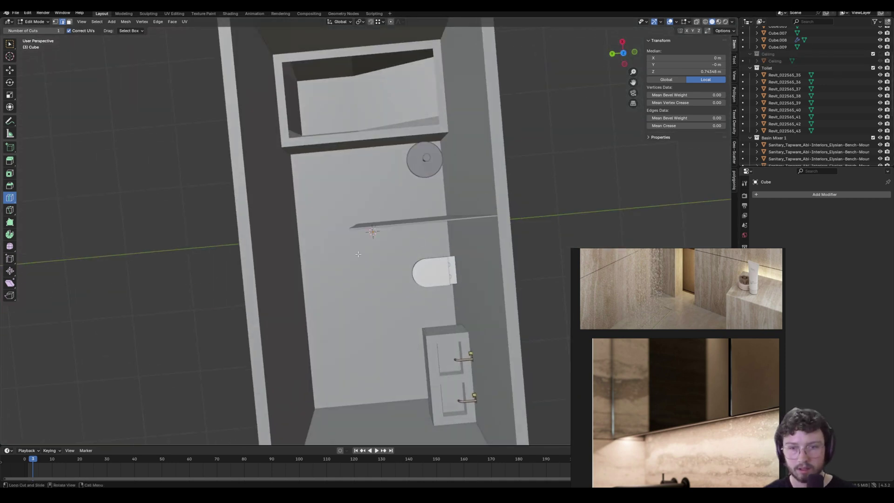
# - Add loop cuts across the floor along the glass screen's shower side and along the bathtub's outer edge
pyautogui.moveTo(359, 251); pyautogui.dragTo(362, 256, button='middle')
pyautogui.moveTo(283, 258); pyautogui.dragTo(361, 238)
pyautogui.moveTo(279, 242)
pyautogui.mouseDown(button='middle')
pyautogui.moveTo(372, 195)
pyautogui.moveTo(362, 215)
pyautogui.moveTo(434, 231)
pyautogui.mouseUp(button='middle')
pyautogui.scroll(3, 355, 186)
pyautogui.moveTo(280, 125); pyautogui.dragTo(273, 138)
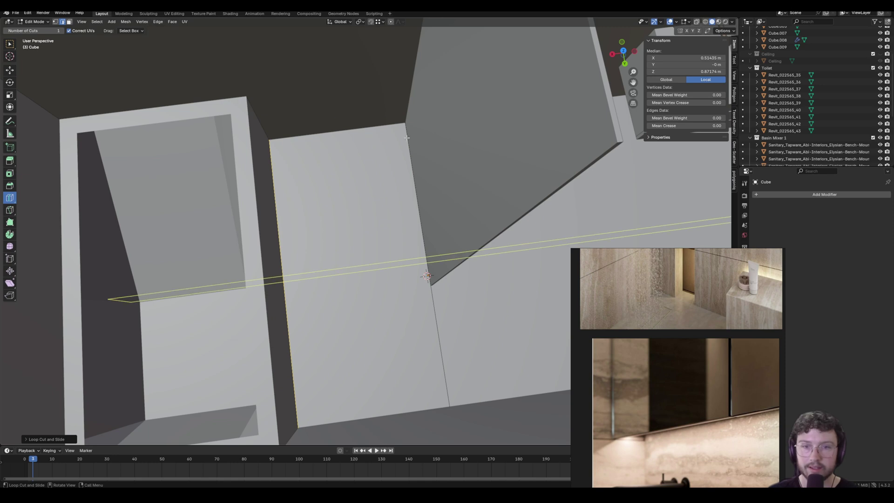
# - Add another floor loop cut along the toilet side of the glass screen
pyautogui.keyDown('shift'); pyautogui.moveTo(459, 163); pyautogui.dragTo(361, 148, button='middle'); pyautogui.keyUp('shift')
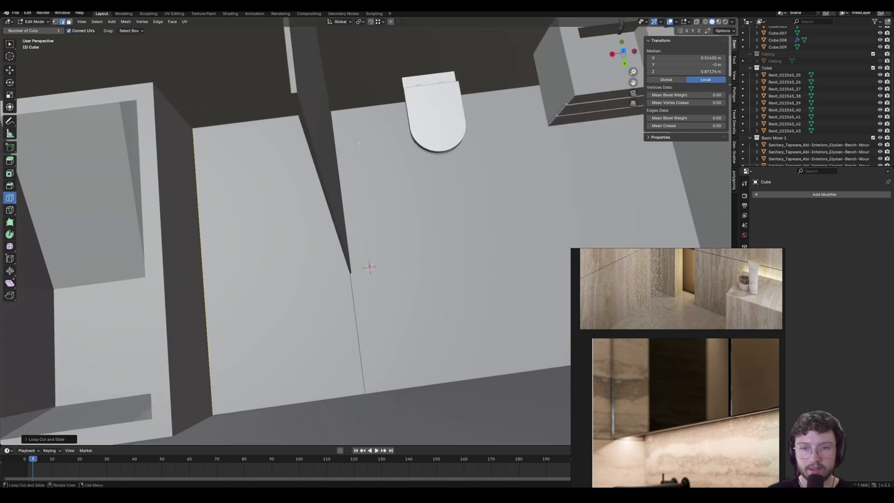
pyautogui.moveTo(341, 104)
pyautogui.mouseDown()
pyautogui.moveTo(346, 146)
pyautogui.moveTo(336, 123)
pyautogui.mouseUp()
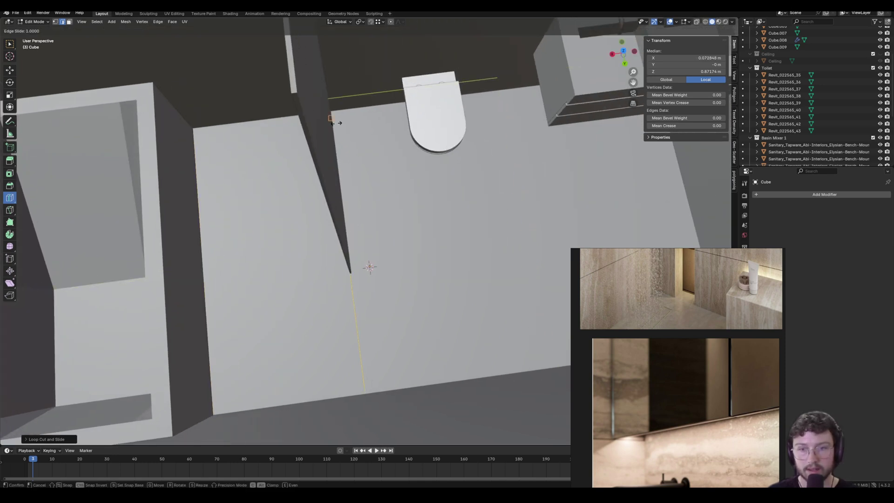
pyautogui.moveTo(298, 93); pyautogui.dragTo(298, 92)
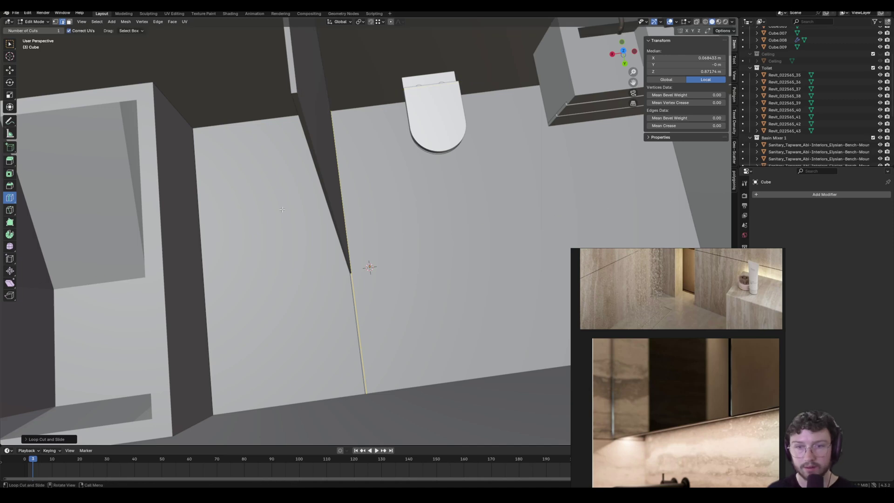
# - Add two loop cuts across the shower floor parallel to the back wall, one of them close to the wall
pyautogui.moveTo(298, 92); pyautogui.dragTo(405, 193, button='middle')
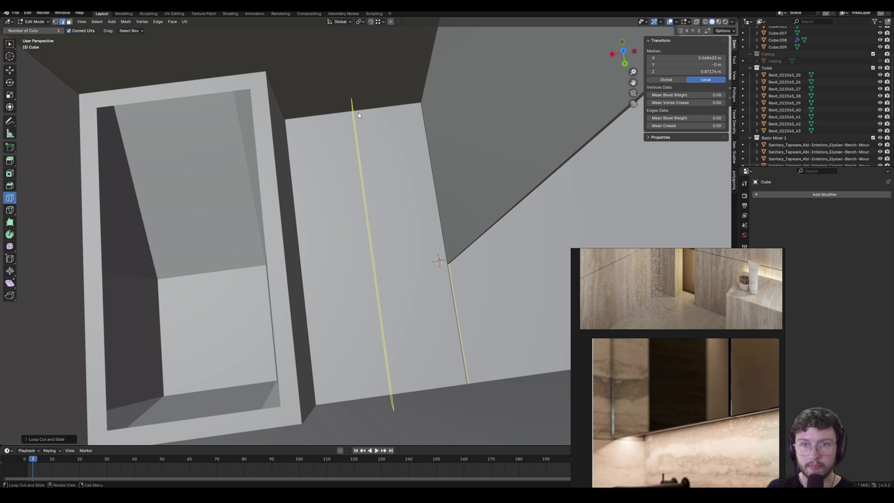
pyautogui.moveTo(429, 229); pyautogui.dragTo(435, 226)
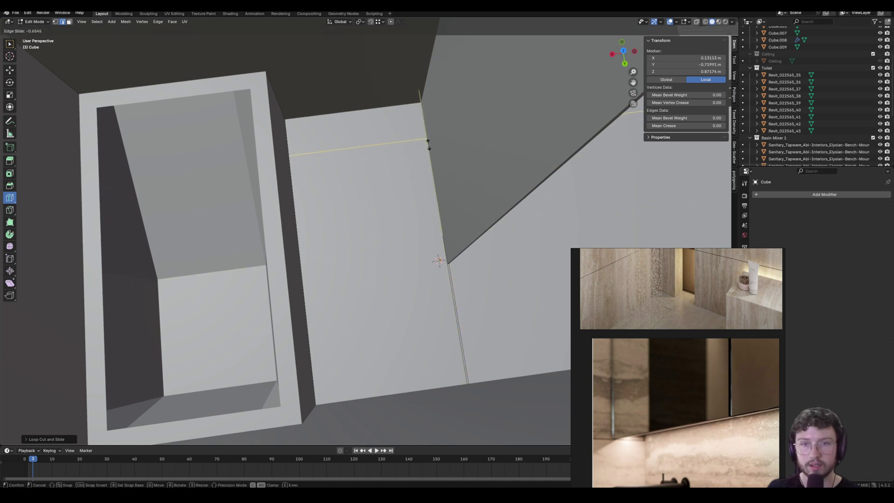
pyautogui.moveTo(427, 147); pyautogui.dragTo(427, 147)
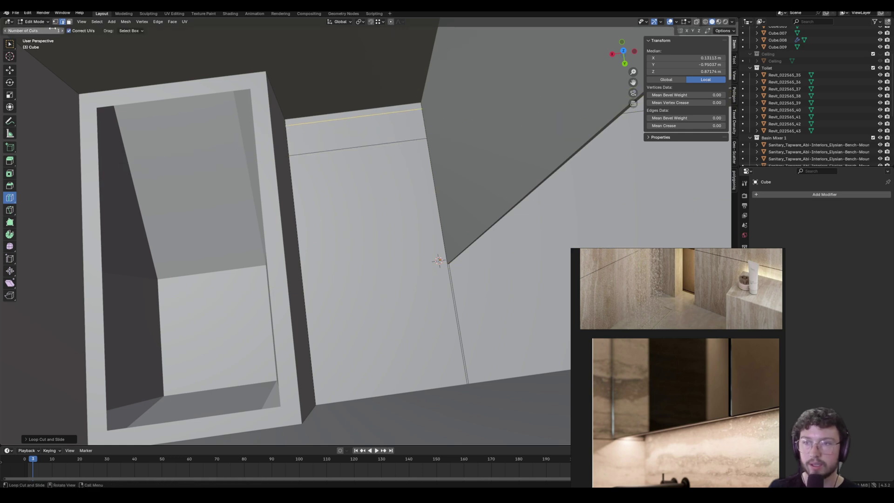
# - Move the shower floor loop farther from the back wall about 0.18 m along Y toward the wall
pyautogui.click(10, 70)
pyautogui.keyDown('alt'); pyautogui.click(353, 147); pyautogui.keyUp('alt')
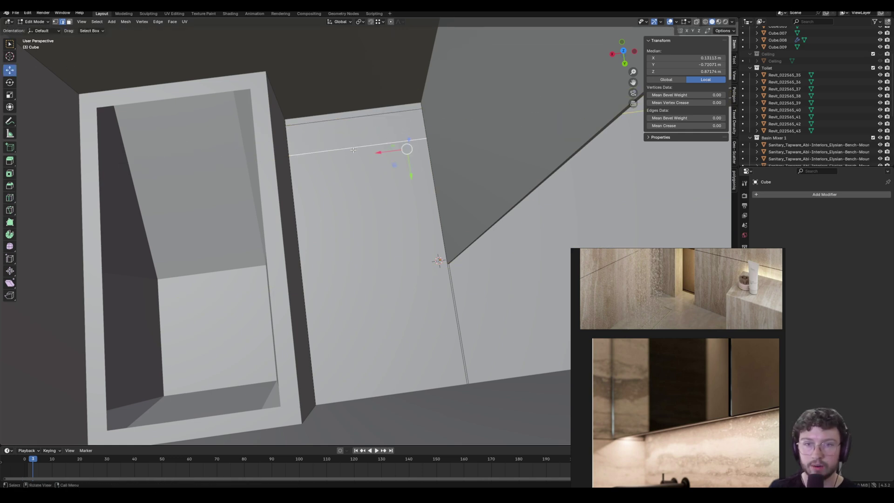
pyautogui.press('g')
pyautogui.press('x')
pyautogui.press('y')
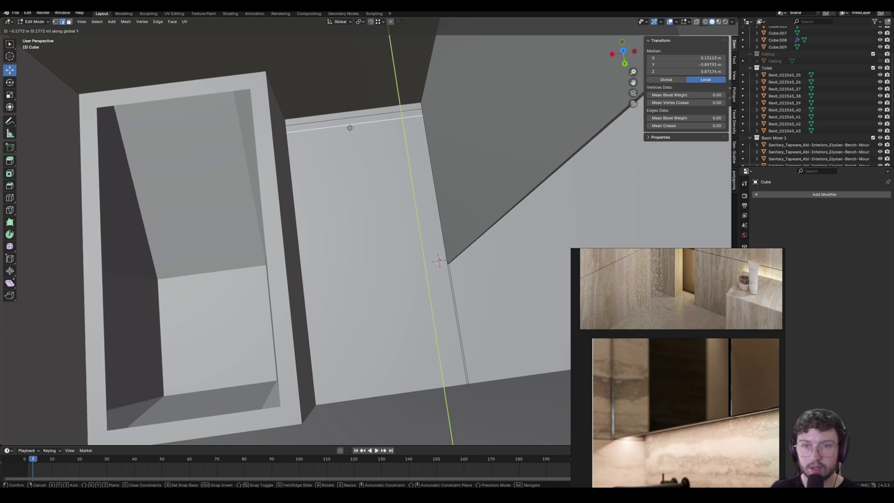
pyautogui.click(350, 128)
# - Select the two shower floor edges bounding the narrow strip by the back wall and try to move them along Z
pyautogui.keyDown('shift'); pyautogui.moveTo(394, 134); pyautogui.dragTo(371, 176, button='middle'); pyautogui.keyUp('shift')
pyautogui.moveTo(429, 162)
pyautogui.mouseDown(button='middle')
pyautogui.moveTo(394, 153)
pyautogui.moveTo(432, 163)
pyautogui.moveTo(412, 157)
pyautogui.mouseUp(button='middle')
pyautogui.click(380, 173)
pyautogui.keyDown('shift'); pyautogui.click(393, 165); pyautogui.keyUp('shift')
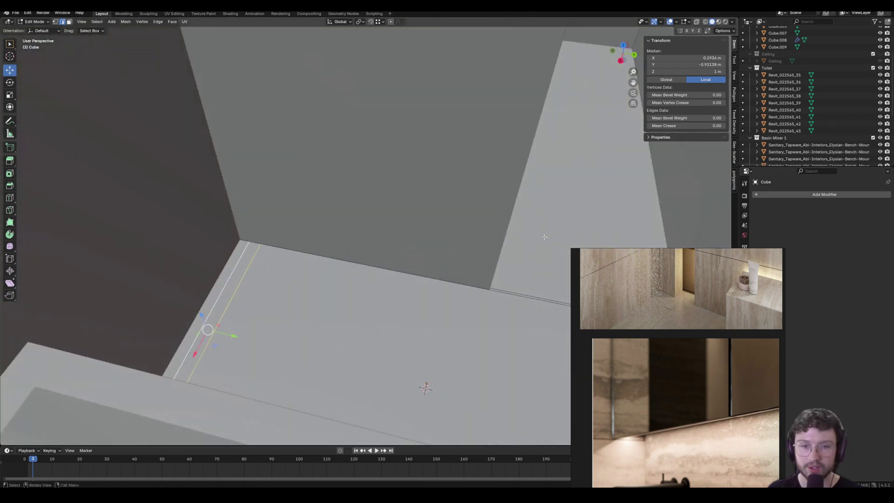
pyautogui.moveTo(545, 242); pyautogui.dragTo(338, 127, button='middle')
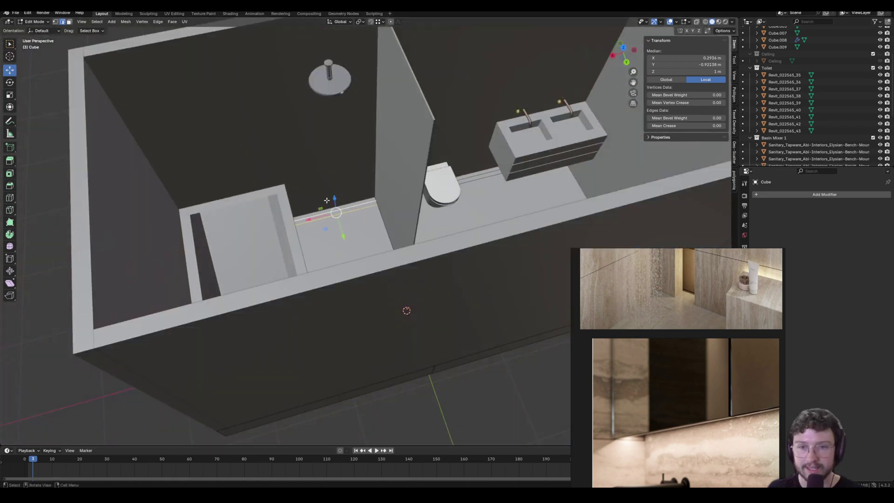
pyautogui.moveTo(326, 201); pyautogui.dragTo(408, 232, button='middle')
pyautogui.scroll(7, 319, 240)
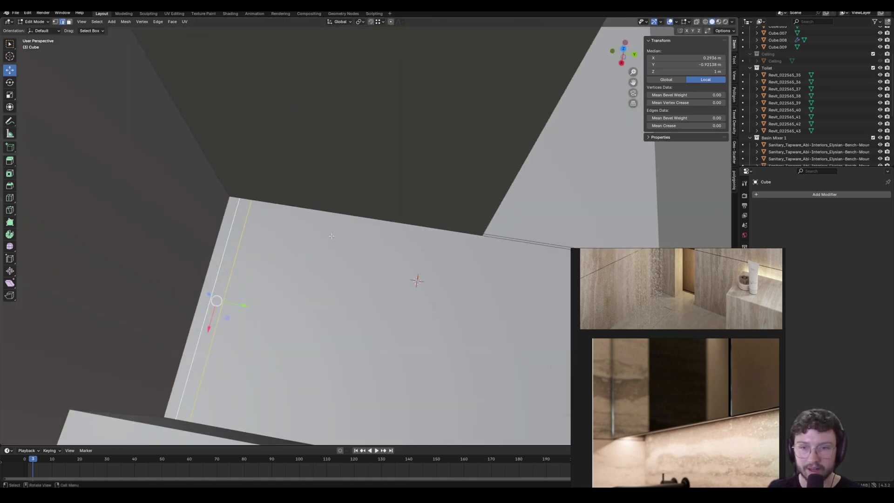
pyautogui.moveTo(318, 240); pyautogui.dragTo(395, 177, button='middle')
pyautogui.press('g')
pyautogui.press('z')
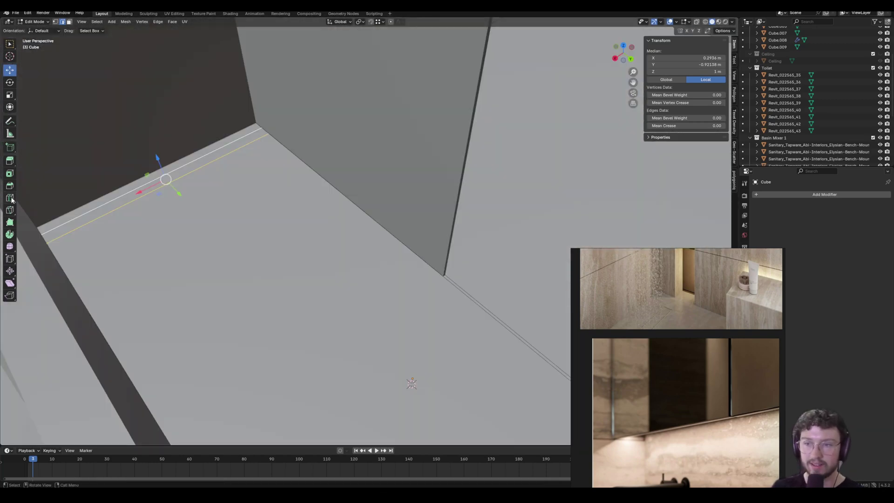
# - Add two loop cuts across the shower floor perpendicular to the back wall, one near each end of the narrow strip
pyautogui.click(9, 198)
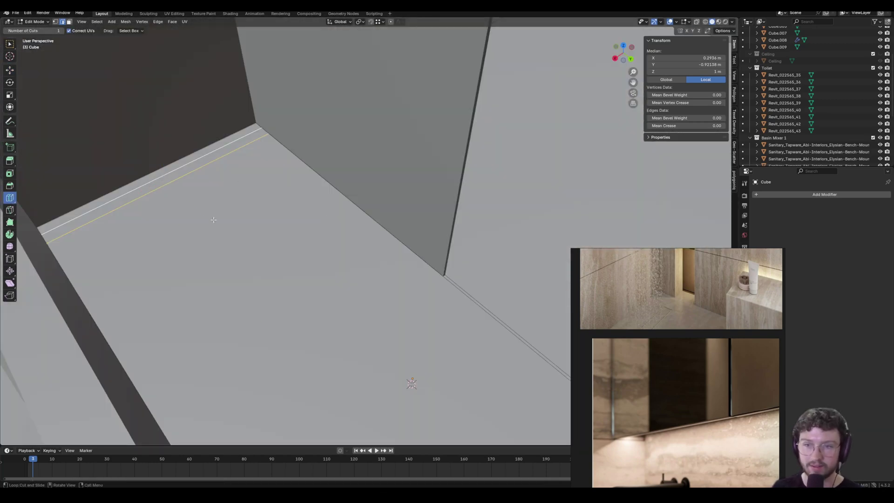
pyautogui.moveTo(165, 155); pyautogui.dragTo(218, 133)
pyautogui.moveTo(119, 177); pyautogui.dragTo(98, 193)
# - Select the edges bounding the middle section of the floor strip by the back wall and lower them along Z in two moves
pyautogui.click(10, 70)
pyautogui.click(170, 171)
pyautogui.keyDown('shift'); pyautogui.click(188, 173); pyautogui.keyUp('shift')
pyautogui.moveTo(235, 200); pyautogui.dragTo(258, 188, button='middle')
pyautogui.press('g')
pyautogui.press('z')
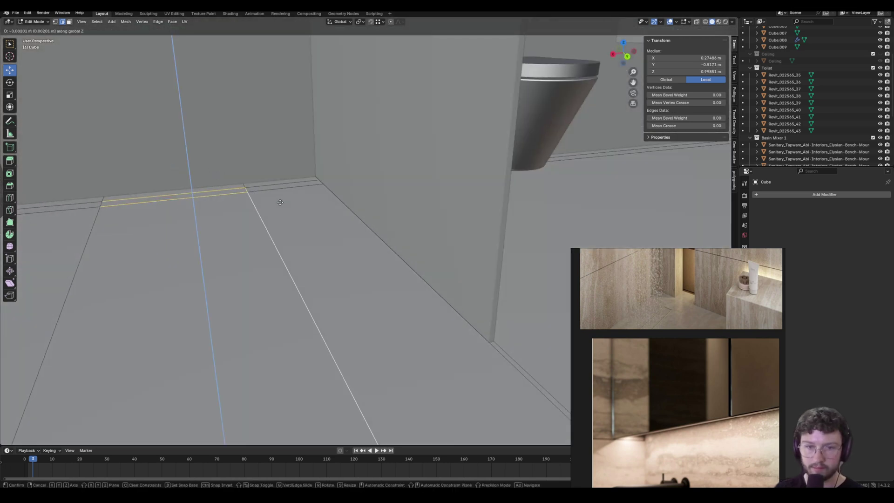
pyautogui.click(277, 200)
pyautogui.moveTo(277, 199); pyautogui.dragTo(350, 197, button='middle')
pyautogui.press('g')
pyautogui.press('z')
pyautogui.click(365, 116)
pyautogui.press('Tab')
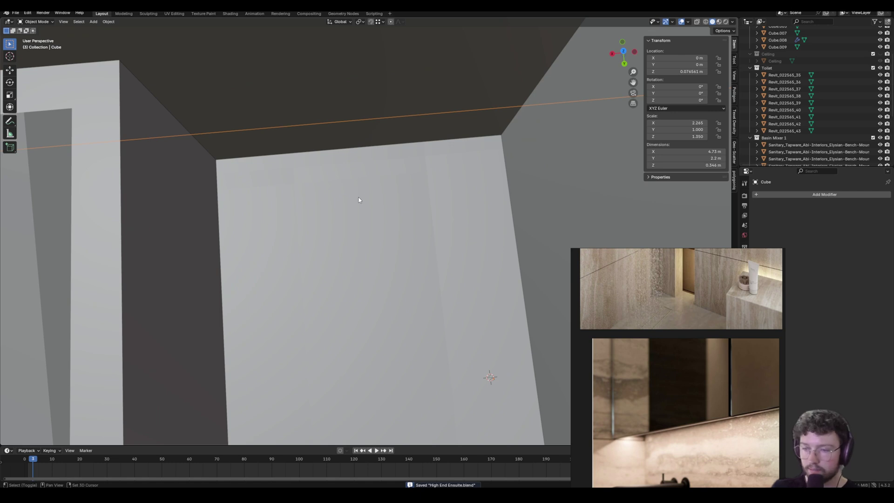
# - Add a 2 m cube and place it over the shower floor at X 0.165 m and Y 0 m
pyautogui.hotkey('shift', 'a')
pyautogui.moveTo(360, 197)
pyautogui.click(395, 205)
pyautogui.press('KP_Decimal')
pyautogui.scroll(-10, 427, 172)
pyautogui.press('g')
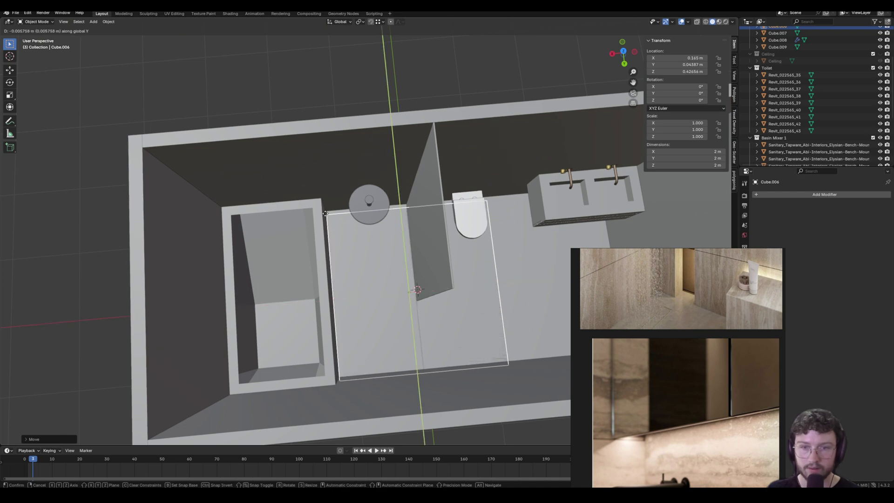
pyautogui.click(327, 214)
pyautogui.press('g')
pyautogui.press('y')
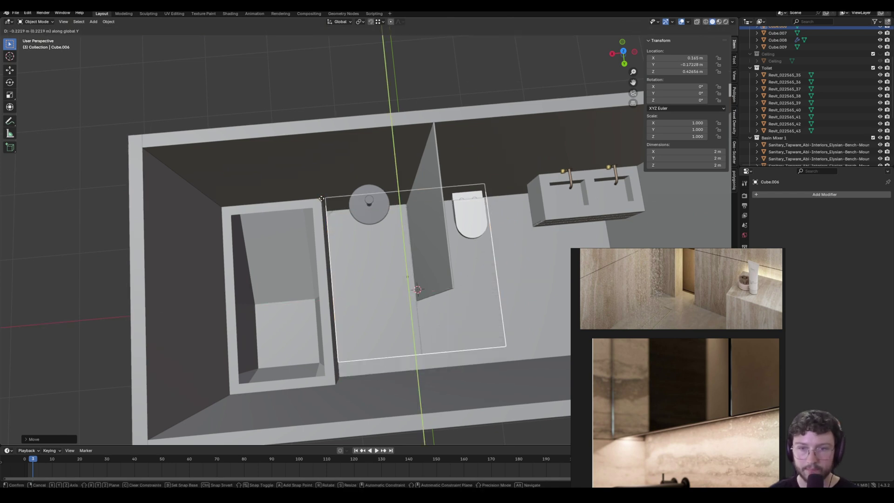
pyautogui.click(372, 227)
# - Try to move one side face of the new cube along X
pyautogui.press('Tab')
pyautogui.moveTo(470, 289); pyautogui.dragTo(430, 235, button='middle')
pyautogui.moveTo(429, 265); pyautogui.dragTo(425, 228, button='middle')
pyautogui.scroll(-5, 426, 232)
pyautogui.click(413, 316)
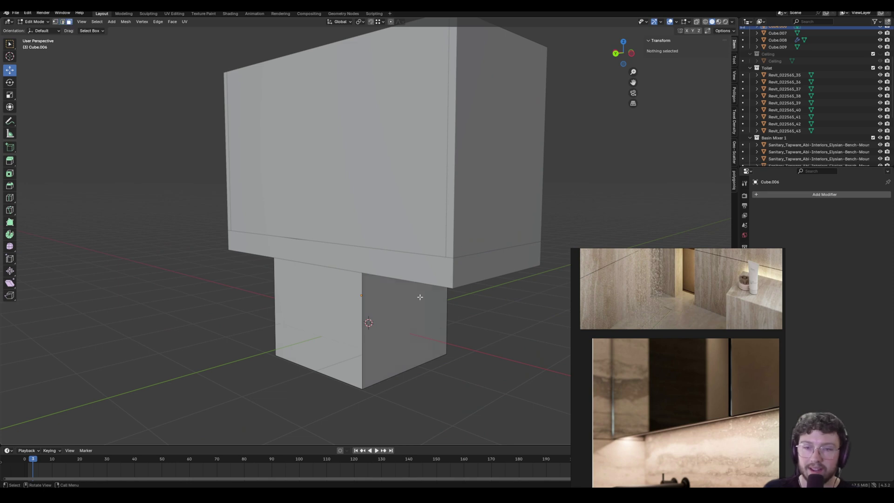
pyautogui.click(423, 308)
pyautogui.moveTo(423, 308); pyautogui.dragTo(409, 298, button='middle')
pyautogui.scroll(-4, 410, 298)
pyautogui.press('g')
pyautogui.press('y')
pyautogui.press('x')
pyautogui.click(420, 279)
pyautogui.hotkey('ctrl', 'z')
pyautogui.hotkey('ctrl', 'z')
pyautogui.hotkey('ctrl', 'z')
# - Move the cube's front face along Y toward the back wall, to about -0.818 m local Y
pyautogui.press('Tab')
pyautogui.moveTo(407, 308); pyautogui.dragTo(419, 344, button='middle')
pyautogui.press('Tab')
pyautogui.click(407, 312)
pyautogui.scroll(2, 420, 296)
pyautogui.press('g')
pyautogui.press('x')
pyautogui.press('y')
pyautogui.click(342, 235)
pyautogui.scroll(4, 405, 242)
pyautogui.moveTo(413, 244); pyautogui.dragTo(468, 187, button='middle')
pyautogui.scroll(4, 384, 177)
pyautogui.scroll(-3, 447, 191)
pyautogui.moveTo(331, 203); pyautogui.dragTo(399, 164, button='middle')
pyautogui.scroll(-2, 399, 163)
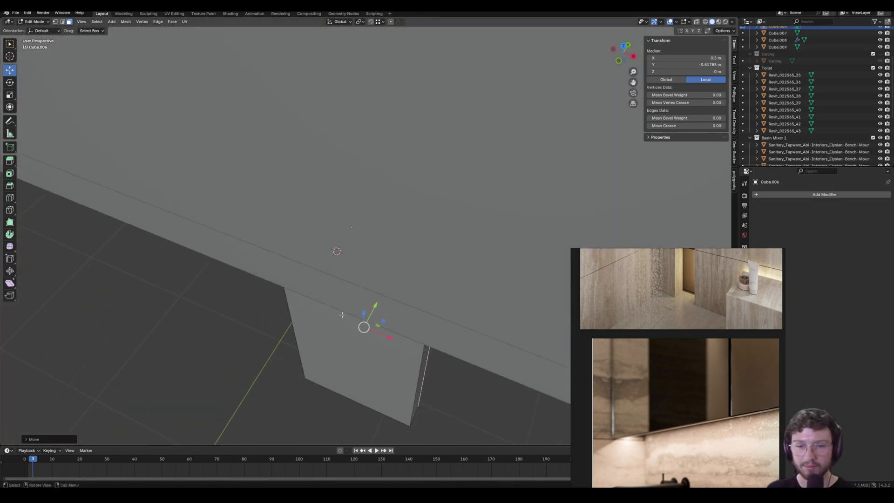
# - Move the cube's back face along Y away from the back wall, to about -0.923 m local Y
pyautogui.hotkey('ctrl', 'z')
pyautogui.moveTo(410, 262); pyautogui.dragTo(368, 251, button='middle')
pyautogui.press('g')
pyautogui.press('y')
pyautogui.click(368, 249)
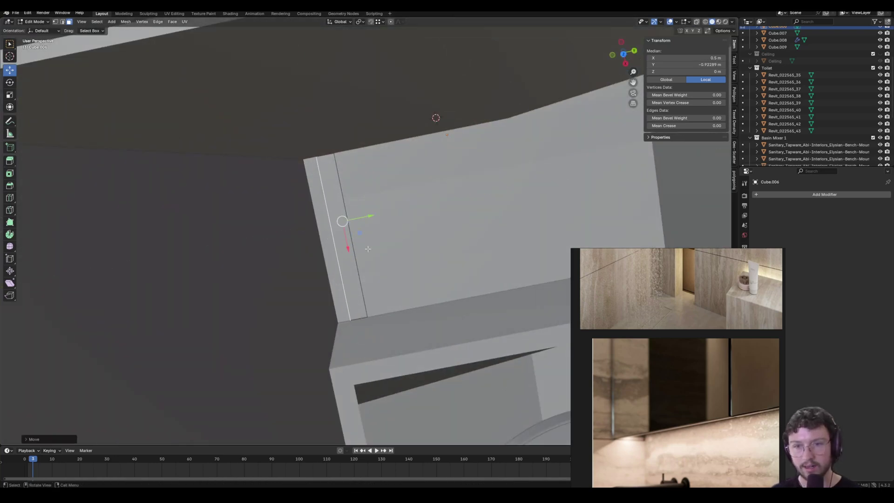
# - Zoom in on the linear drain reference image and place it beside the shower floor strip
pyautogui.scroll(4, 368, 249)
pyautogui.moveTo(369, 249); pyautogui.dragTo(428, 244, button='middle')
pyautogui.scroll(-4, 665, 313)
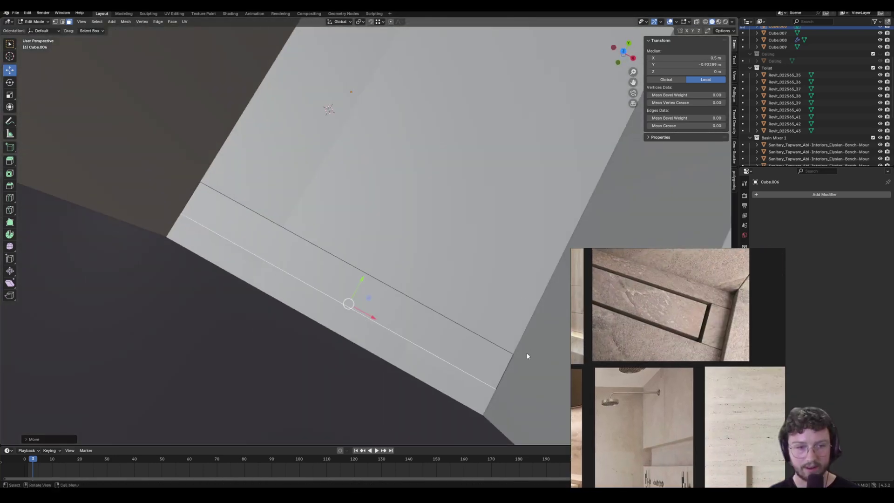
pyautogui.scroll(4, 442, 309)
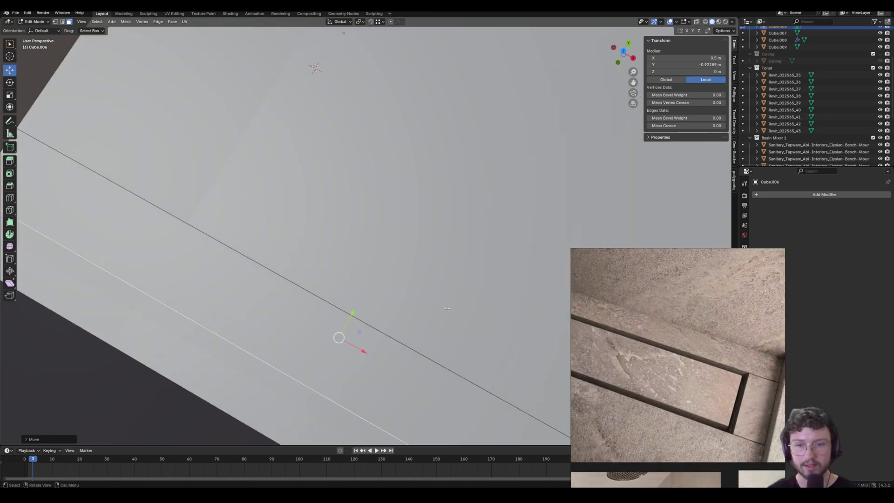
pyautogui.moveTo(442, 309); pyautogui.dragTo(307, 233, button='middle')
pyautogui.click(287, 186)
pyautogui.press('g')
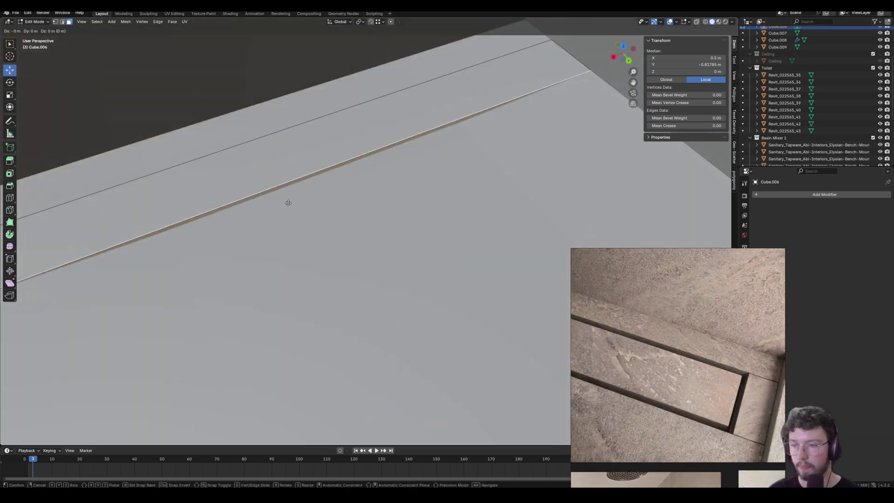
pyautogui.rightClick(288, 203)
pyautogui.moveTo(653, 340); pyautogui.dragTo(523, 182, button='right')
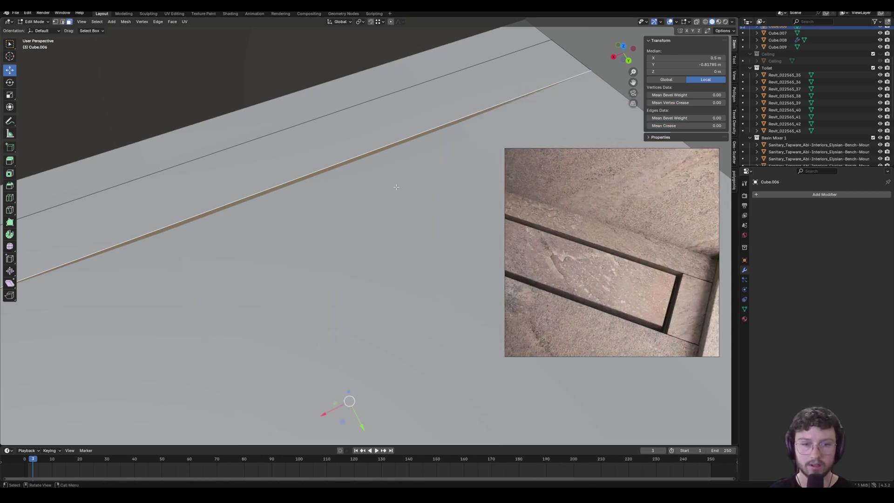
# - Lower the whole drain box along Z by about 0.007 m into the shower floor
pyautogui.moveTo(395, 186); pyautogui.dragTo(351, 150, button='middle')
pyautogui.press('Tab')
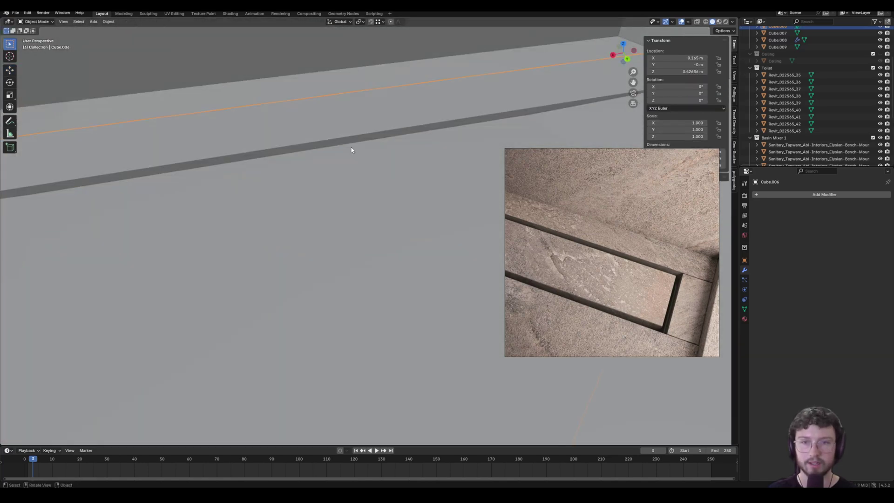
pyautogui.press('g')
pyautogui.press('z')
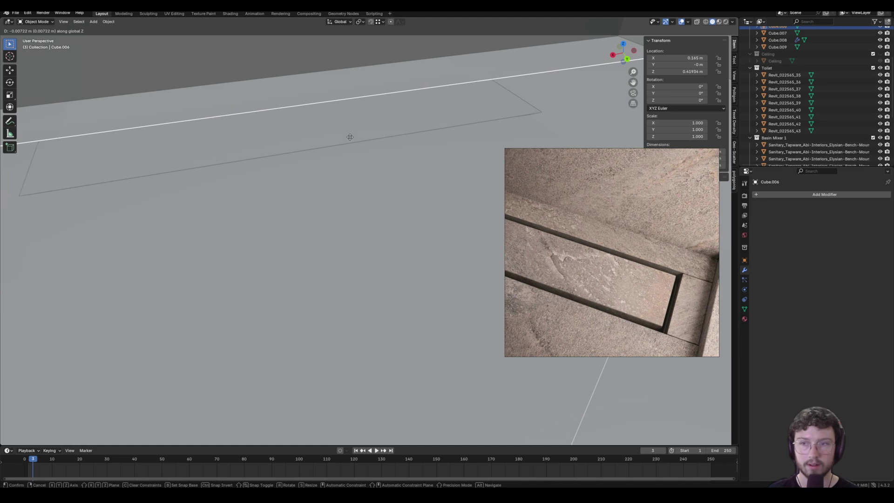
pyautogui.click(350, 137)
# - Move one end face of the drain box inward along X
pyautogui.moveTo(349, 140); pyautogui.dragTo(256, 320, button='middle')
pyautogui.press('Tab')
pyautogui.press('g')
pyautogui.press('x')
pyautogui.click(283, 170)
# - Snap the drain box's glass-side end face to the floor corner along X and offset it inward by 0.05 m
pyautogui.moveTo(473, 177); pyautogui.dragTo(463, 282, button='middle')
pyautogui.moveTo(519, 371); pyautogui.dragTo(425, 256, button='middle')
pyautogui.press('g')
pyautogui.press('x')
pyautogui.press('y')
pyautogui.press('x')
pyautogui.keyDown('ctrl'); pyautogui.click(457, 91); pyautogui.keyUp('ctrl')
pyautogui.press('g')
pyautogui.press('x')
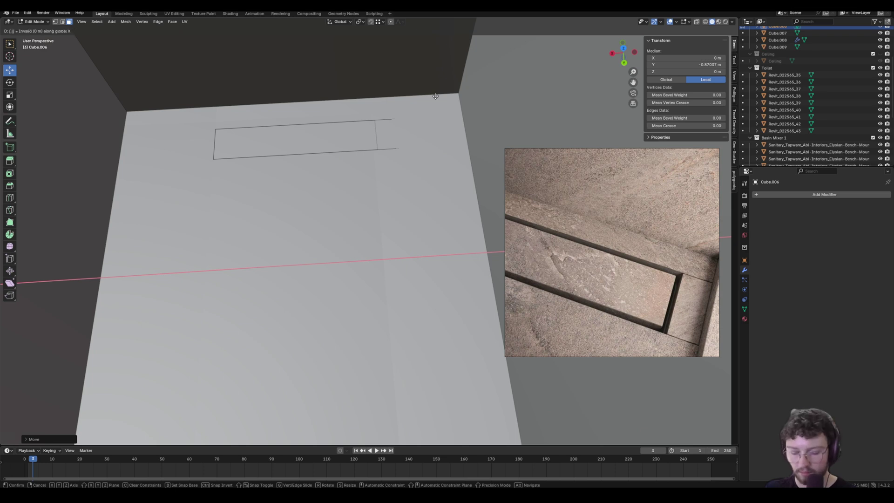
pyautogui.press('Return')
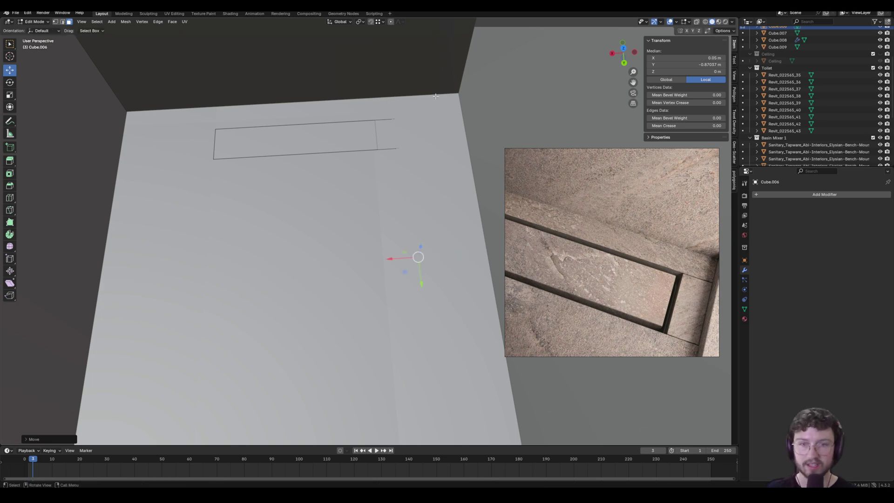
# - Turn on X-ray and snap the drain box's opposite end face to the other floor corner along X
pyautogui.click(697, 21)
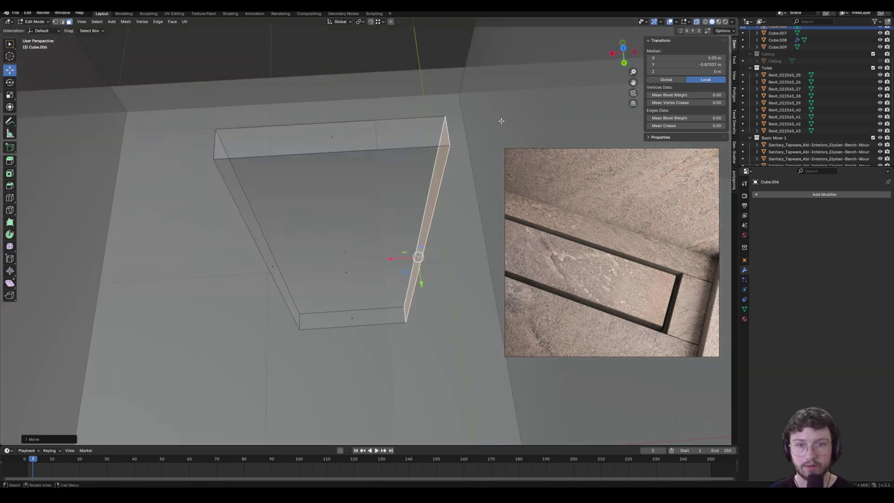
pyautogui.keyDown('shift'); pyautogui.moveTo(461, 151); pyautogui.dragTo(541, 163, button='middle'); pyautogui.keyUp('shift')
pyautogui.moveTo(395, 168); pyautogui.dragTo(445, 170, button='middle')
pyautogui.moveTo(344, 282); pyautogui.dragTo(303, 140, button='middle')
pyautogui.press('g')
pyautogui.press('y')
pyautogui.press('x')
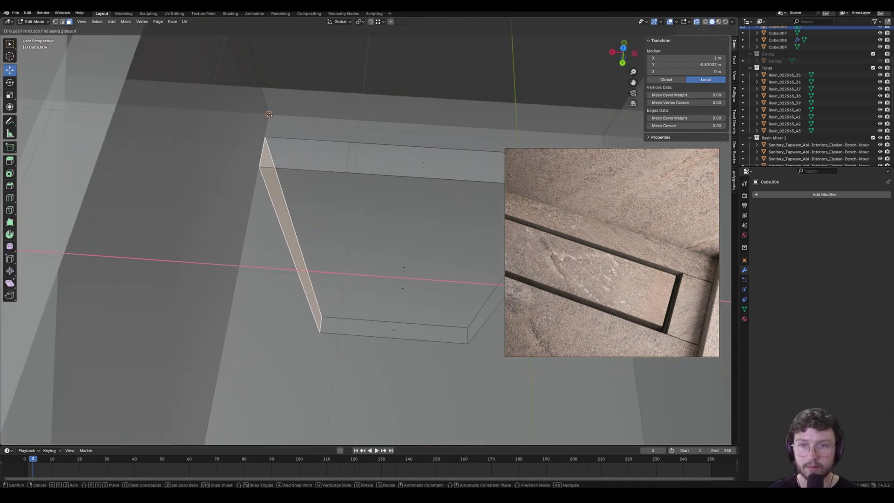
pyautogui.click(266, 123)
# - Offset that end face 0.05 m inward along X from the floor corner
pyautogui.press('g')
pyautogui.press('x')
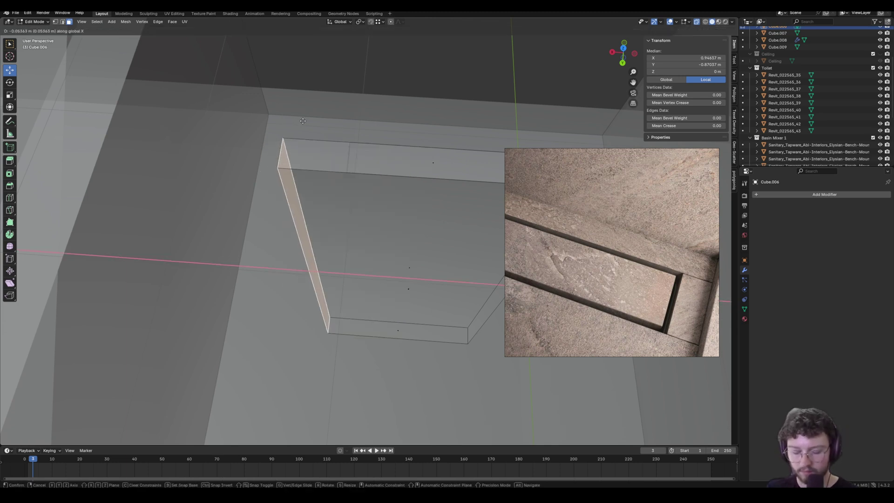
pyautogui.write('-0.5')
pyautogui.rightClick(302, 121)
pyautogui.press('g')
pyautogui.press('x')
pyautogui.press('-')
pyautogui.press('Escape')
# - Turn off X-ray and raise the whole drain box slightly along Z, by about 0.001 m
pyautogui.press('Tab')
pyautogui.moveTo(364, 153); pyautogui.dragTo(289, 187, button='middle')
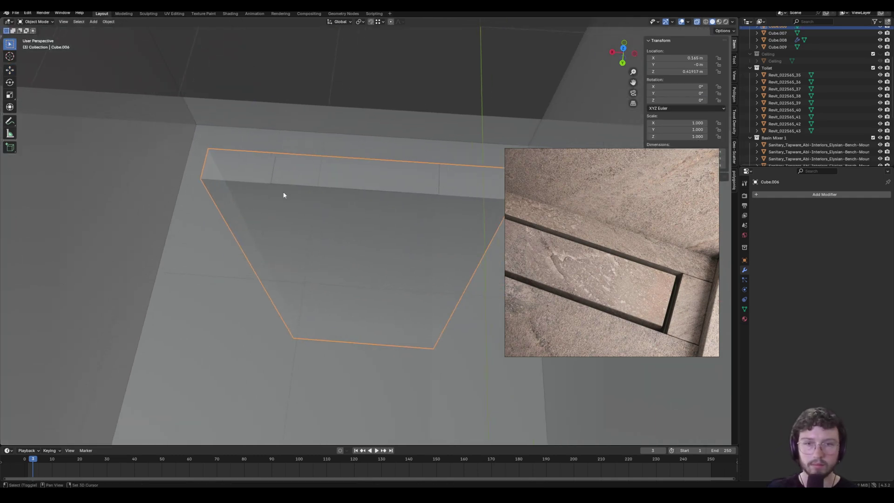
pyautogui.click(698, 23)
pyautogui.moveTo(419, 114); pyautogui.dragTo(425, 79, button='middle')
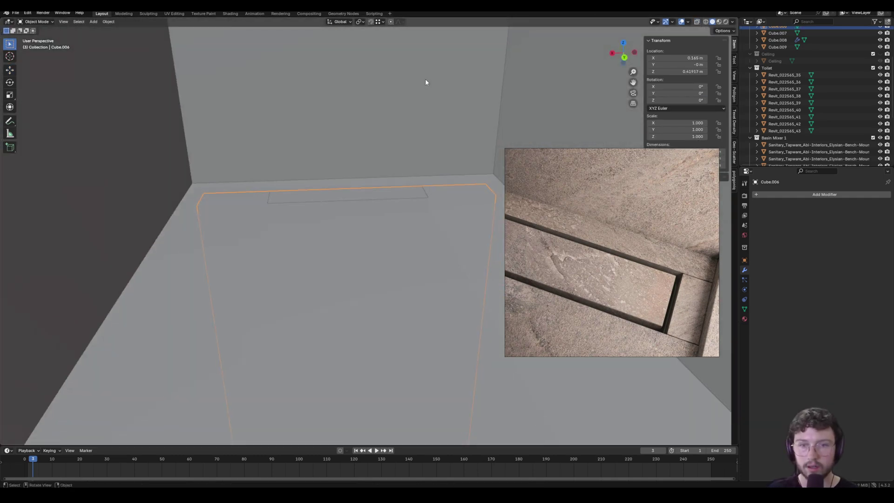
pyautogui.press('g')
pyautogui.press('z')
pyautogui.click(426, 76)
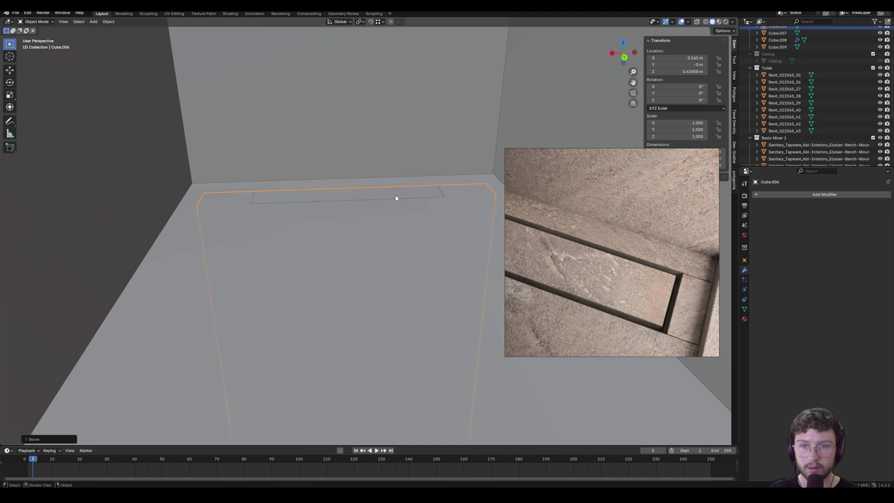
# - Snap the drain box's front face along Y to the position of its back face
pyautogui.moveTo(427, 193); pyautogui.dragTo(371, 151, button='middle')
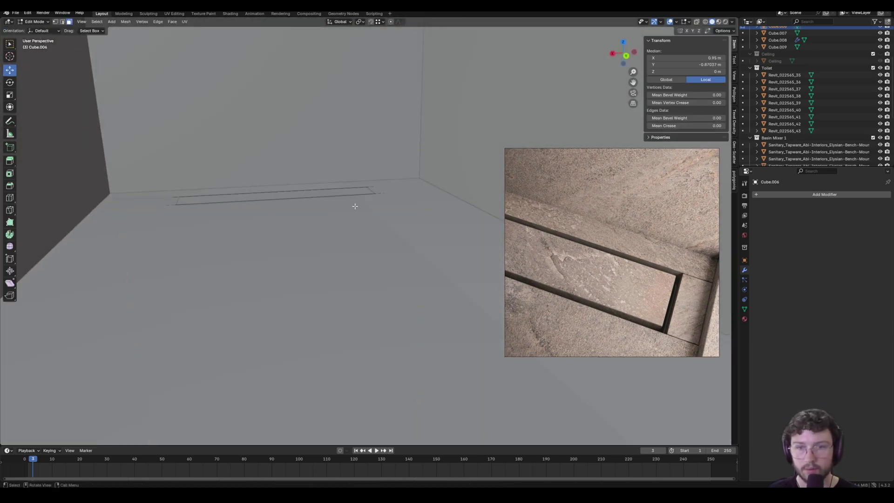
pyautogui.moveTo(138, 94); pyautogui.dragTo(310, 343, button='middle')
pyautogui.press('g')
pyautogui.press('x')
pyautogui.press('y')
pyautogui.press('ctrl')
pyautogui.click(91, 282)
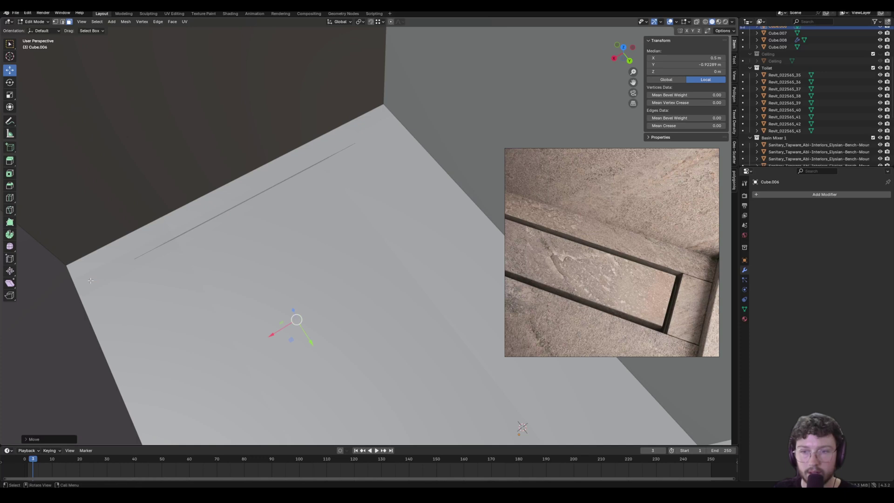
# - Move the drain box's front face 0.05 m along Y away from the back wall
pyautogui.press('g')
pyautogui.press('x')
pyautogui.press('y')
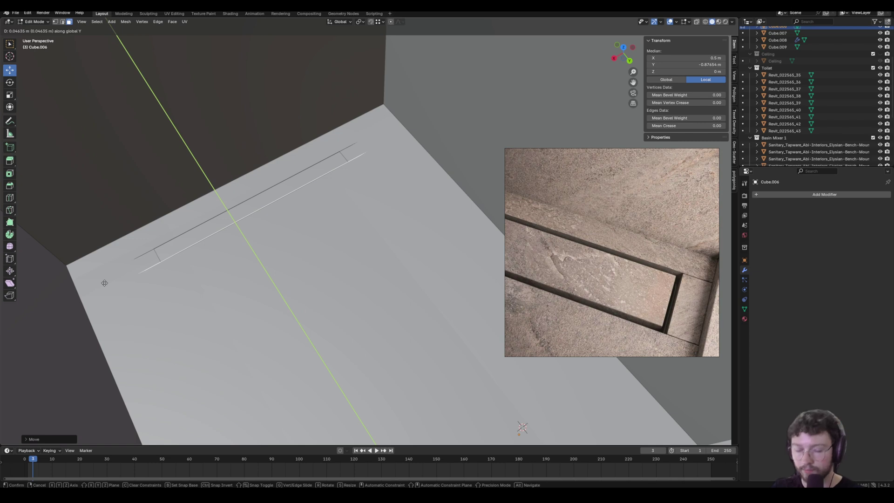
pyautogui.write('.')
pyautogui.write('.05')
pyautogui.press('Return')
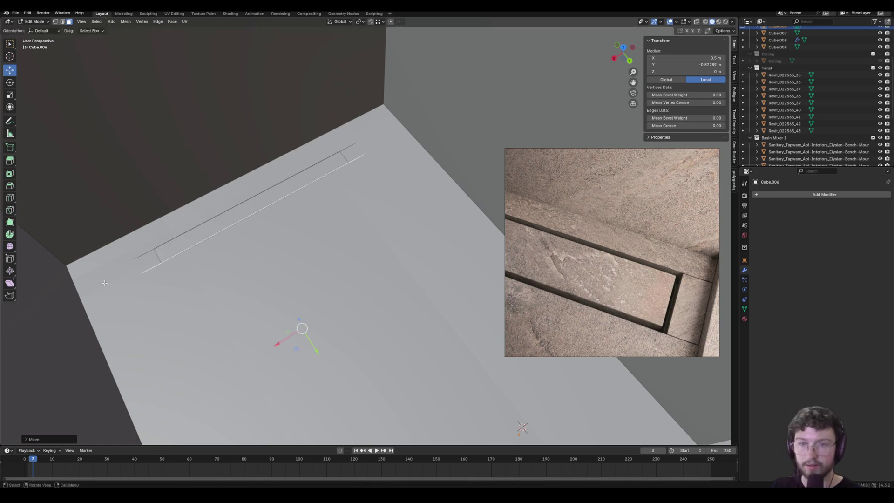
# - Switch to editing the floor and snap the lowered edge loops running out from the back wall to floor level
pyautogui.press('Tab')
pyautogui.click(185, 278)
pyautogui.press('Tab')
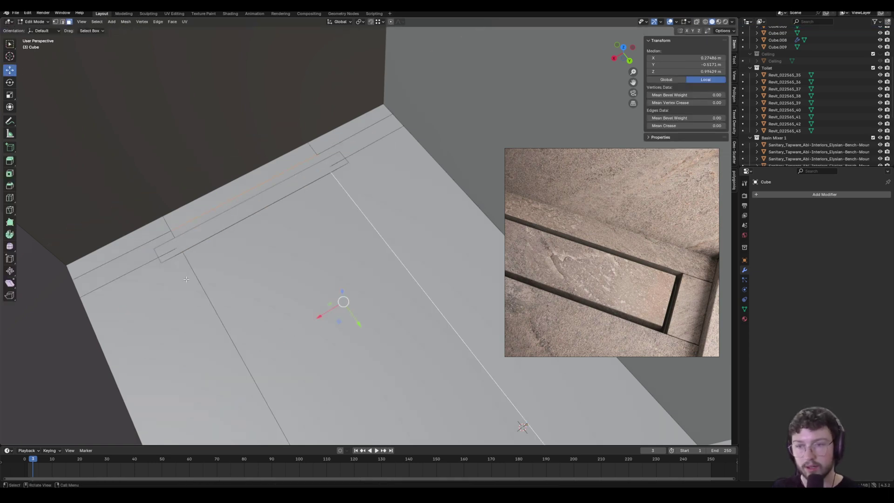
pyautogui.click(180, 242)
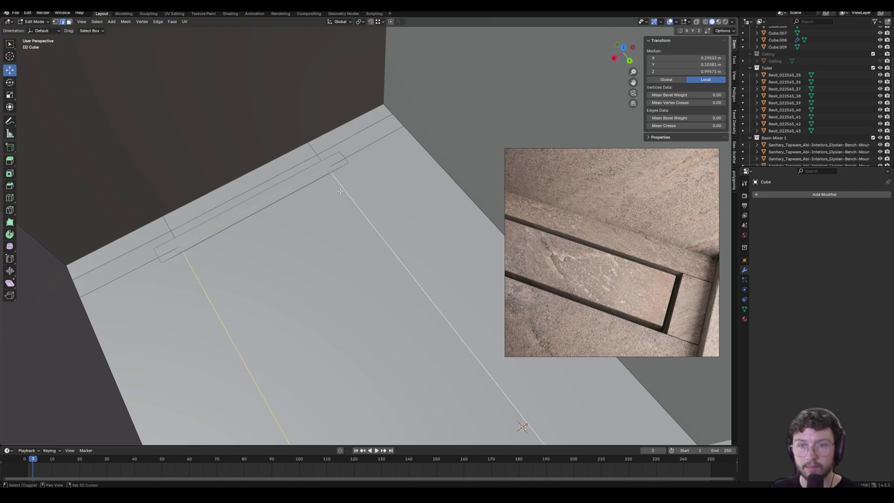
pyautogui.press('g')
pyautogui.keyDown('ctrl'); pyautogui.click(394, 127); pyautogui.keyUp('ctrl')
# - Raise the floor strip's lowered edges parallel to the back wall along Z, snapping them to the 1 m local floor level
pyautogui.click(181, 225)
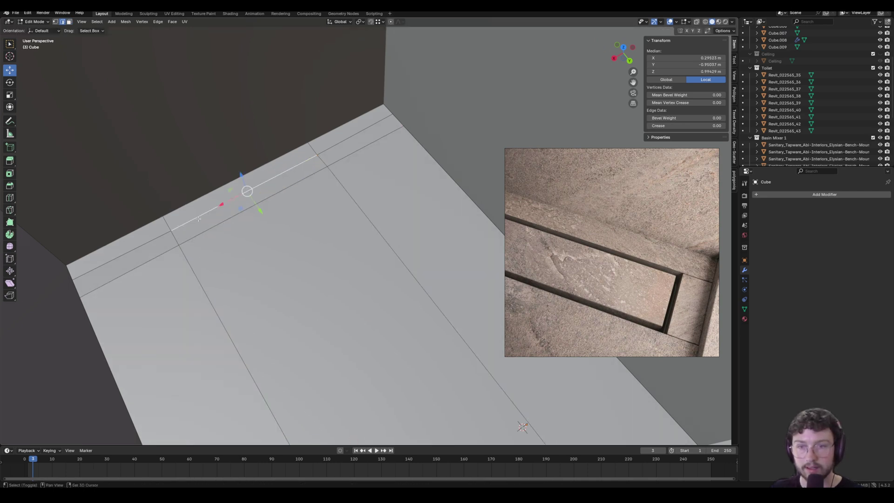
pyautogui.press('g')
pyautogui.press('z')
pyautogui.keyDown('ctrl'); pyautogui.click(322, 168); pyautogui.keyUp('ctrl')
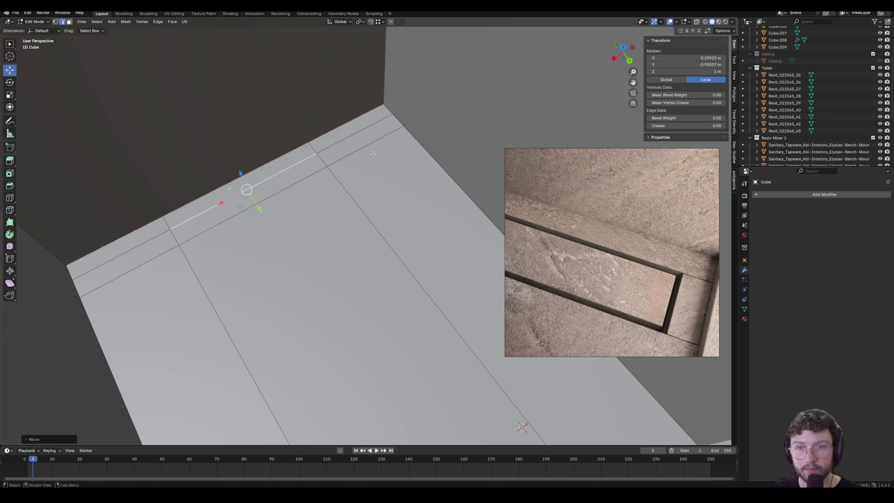
pyautogui.press('Tab')
pyautogui.moveTo(322, 177); pyautogui.dragTo(406, 263, button='middle')
pyautogui.press('Tab')
pyautogui.press('g')
pyautogui.press('z')
pyautogui.keyDown('ctrl'); pyautogui.click(448, 255); pyautogui.keyUp('ctrl')
pyautogui.press('Tab')
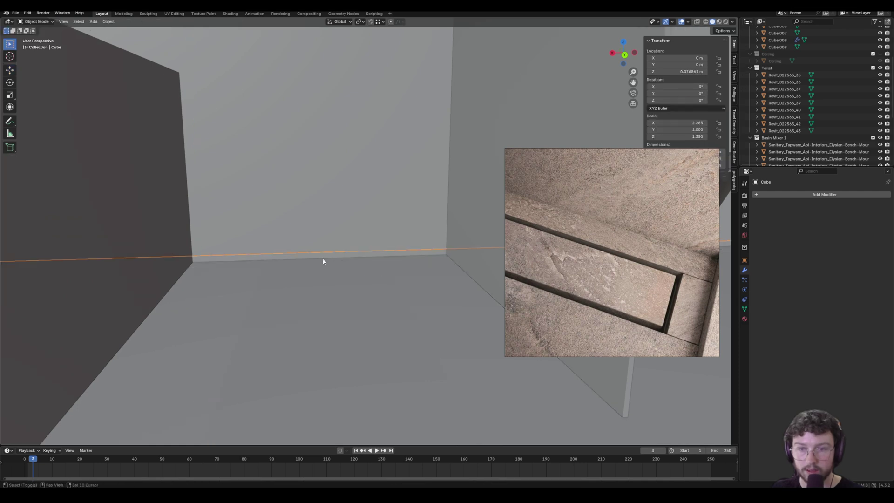
# - Select the drain box and raise it along Z by about 0.007 m
pyautogui.scroll(5, 324, 249)
pyautogui.keyDown('shift'); pyautogui.moveTo(324, 250); pyautogui.dragTo(349, 171, button='middle'); pyautogui.keyUp('shift')
pyautogui.scroll(-3, 320, 254)
pyautogui.keyDown('shift'); pyautogui.moveTo(320, 253); pyautogui.dragTo(319, 117, button='middle'); pyautogui.keyUp('shift')
pyautogui.click(345, 205)
pyautogui.keyDown('shift'); pyautogui.moveTo(363, 136); pyautogui.dragTo(269, 333, button='middle'); pyautogui.keyUp('shift')
pyautogui.press('g')
pyautogui.press('z')
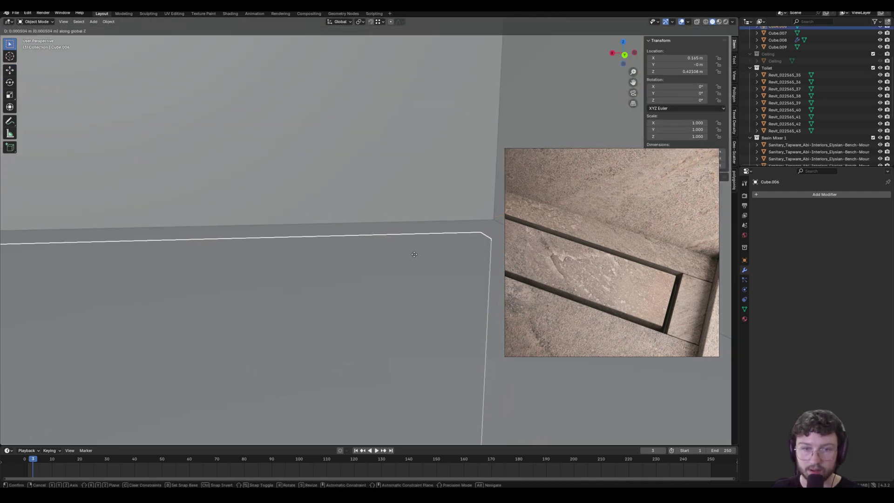
pyautogui.click(374, 37)
# - Duplicate the drain box in place and apply the copy's location
pyautogui.moveTo(375, 44); pyautogui.dragTo(352, 178, button='middle')
pyautogui.hotkey('shift', 'd')
pyautogui.rightClick(426, 172)
pyautogui.hotkey('ctrl', 'a')
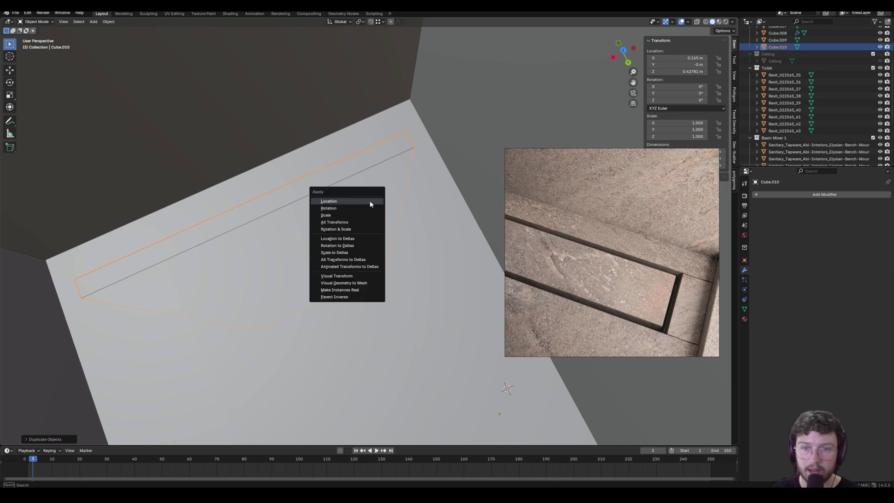
pyautogui.click(346, 205)
# - Set the drain box copy's origin to its centre of mass by volume
pyautogui.press('s')
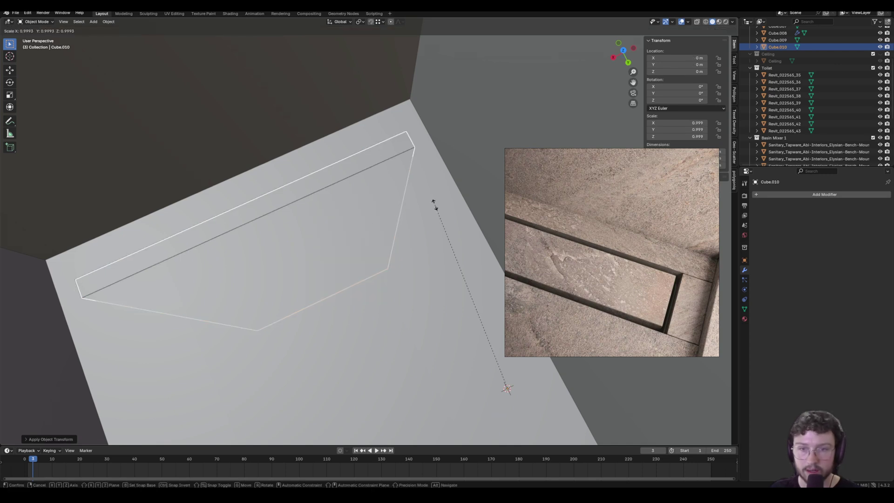
pyautogui.rightClick(414, 192)
pyautogui.click(109, 22)
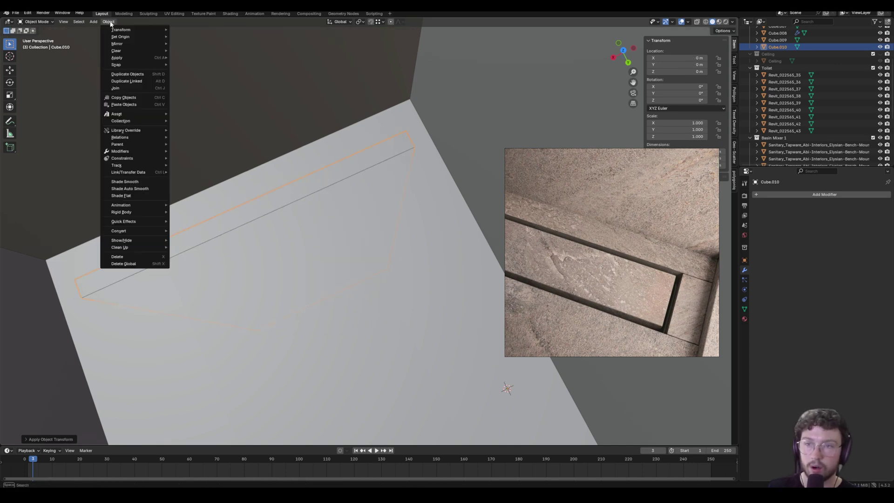
pyautogui.moveTo(134, 38)
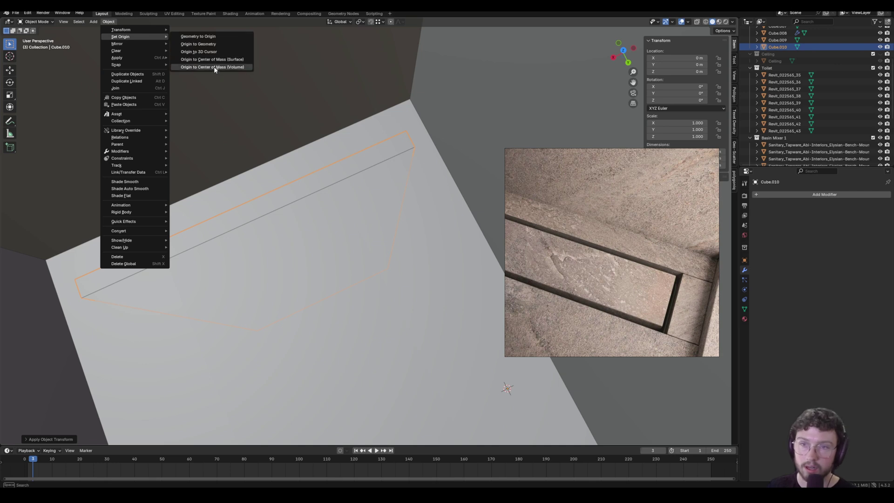
pyautogui.click(215, 68)
# - Scale the drain box copy up uniformly to about 1.031
pyautogui.press('s')
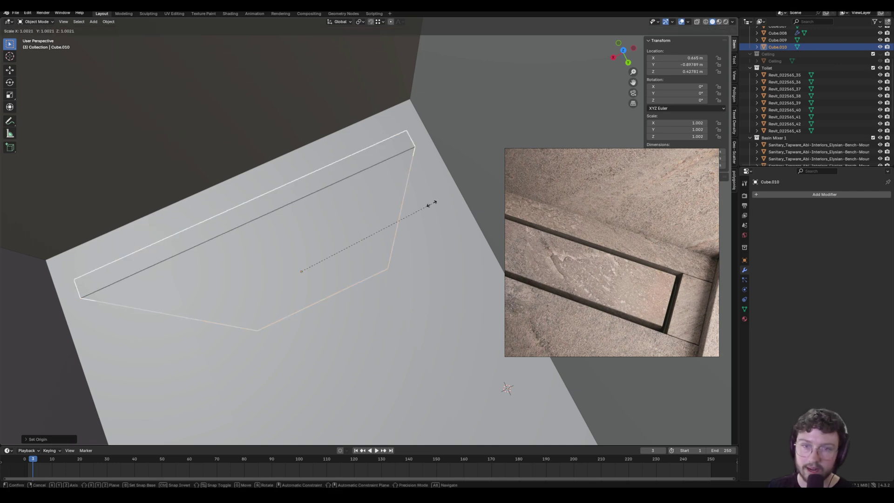
pyautogui.press('Escape')
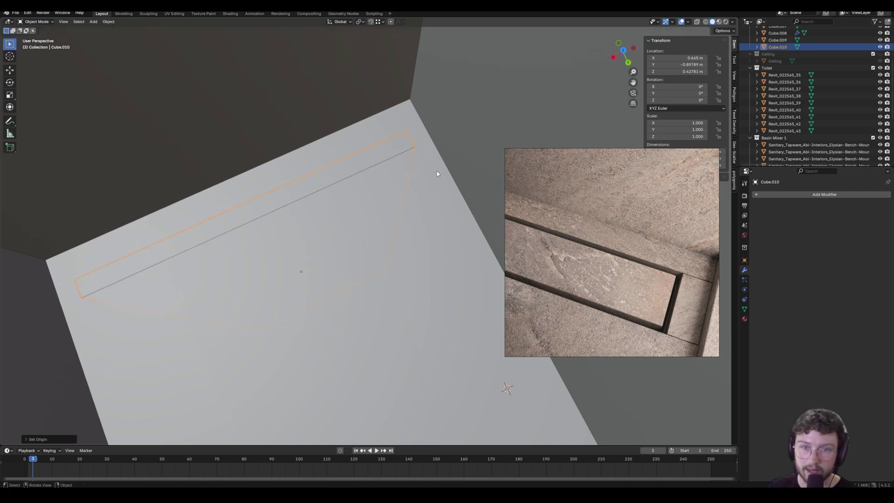
pyautogui.press('s')
pyautogui.press('Escape')
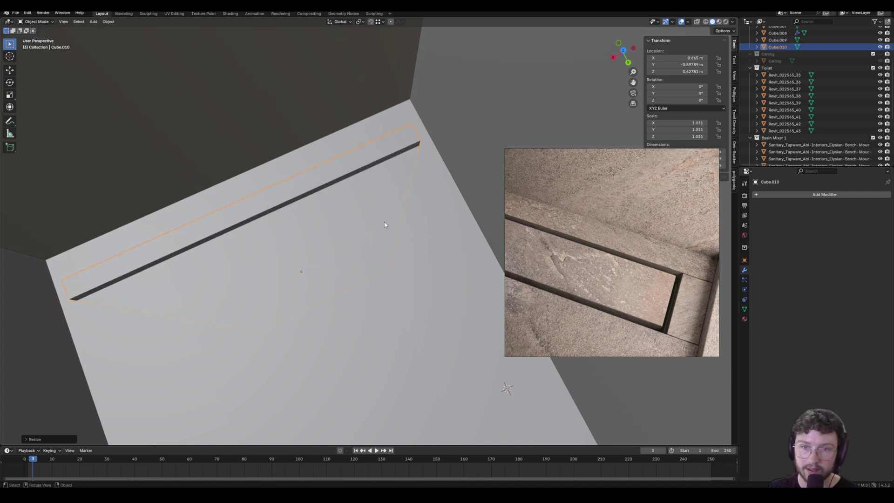
# - Add a Difference Boolean modifier to the floor, with the enlarged drain box copy as its cutter object
pyautogui.click(449, 236)
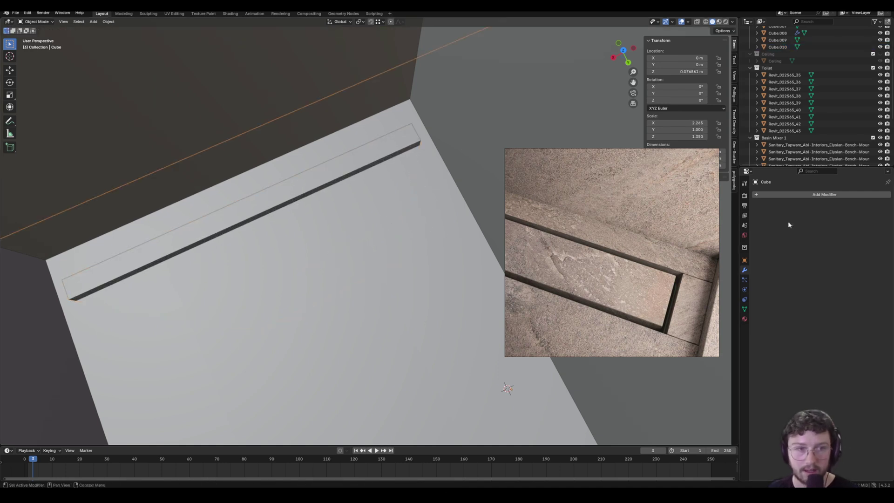
pyautogui.click(826, 195)
pyautogui.press('space')
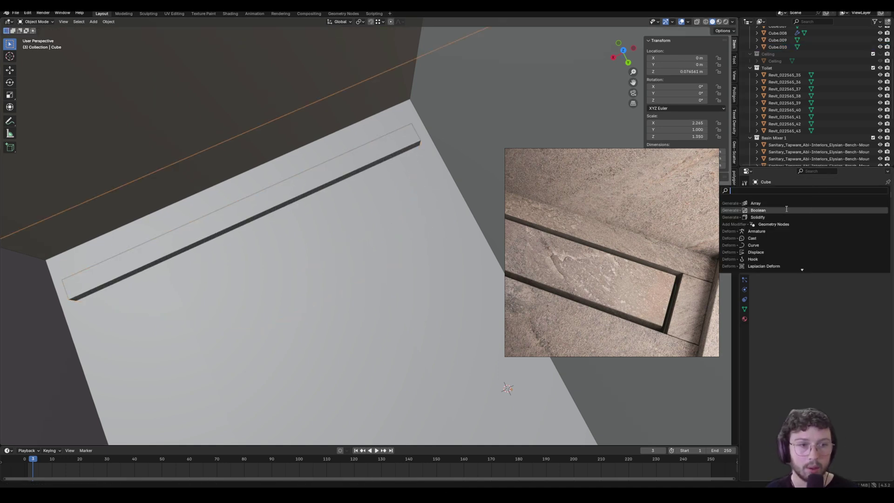
pyautogui.click(787, 211)
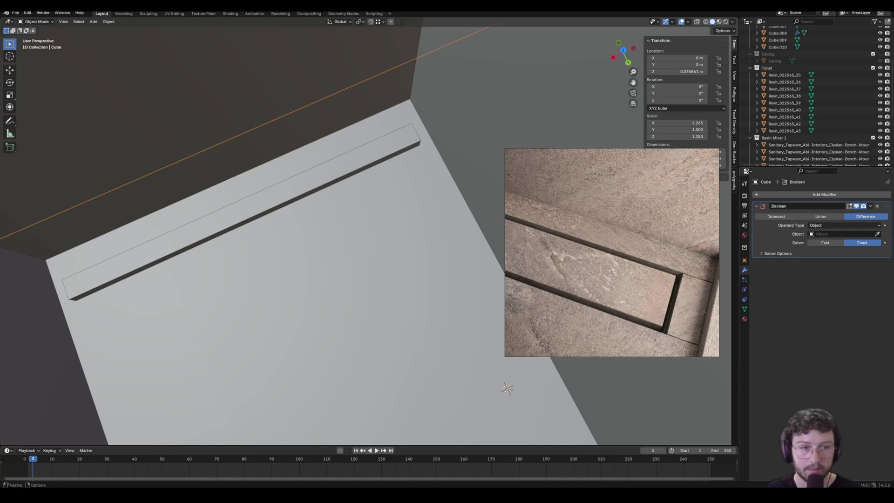
pyautogui.click(877, 235)
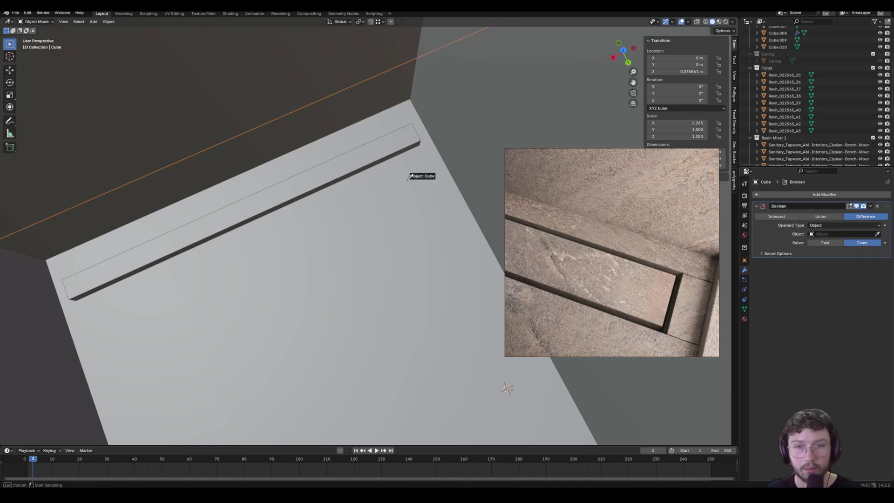
pyautogui.click(420, 140)
# - Move the enlarged cutter box into a new collection named Boolean and exclude that collection from the view layer
pyautogui.click(392, 142)
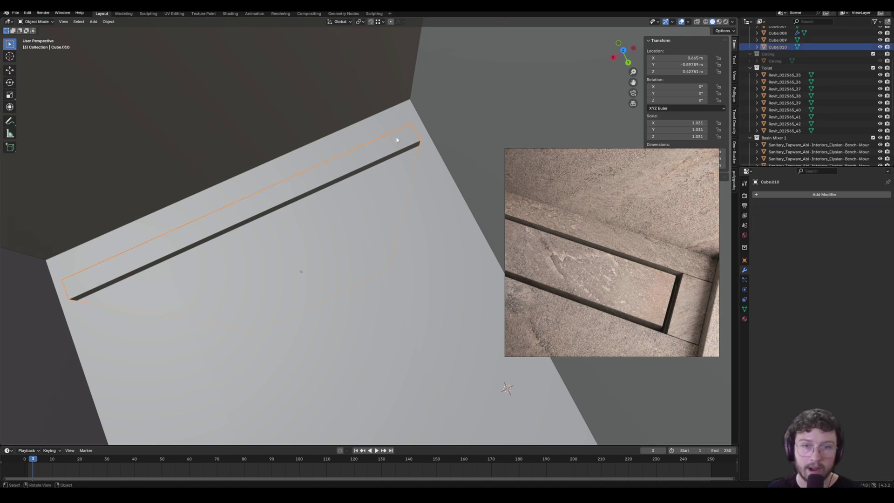
pyautogui.rightClick(389, 145)
pyautogui.click(389, 144)
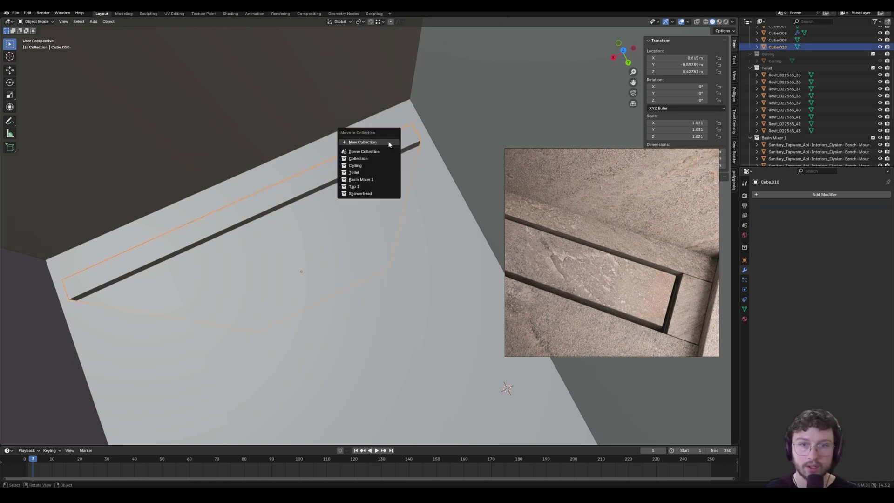
pyautogui.click(387, 141)
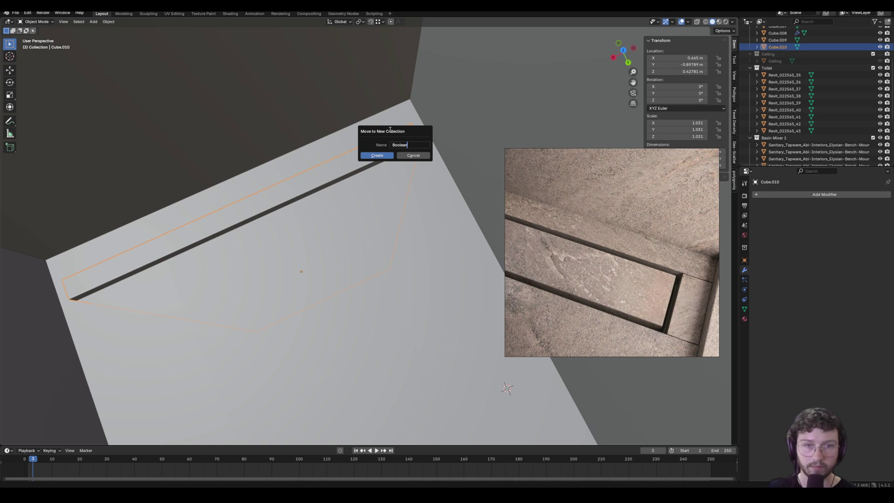
pyautogui.press('Return')
pyautogui.scroll(-5, 813, 155)
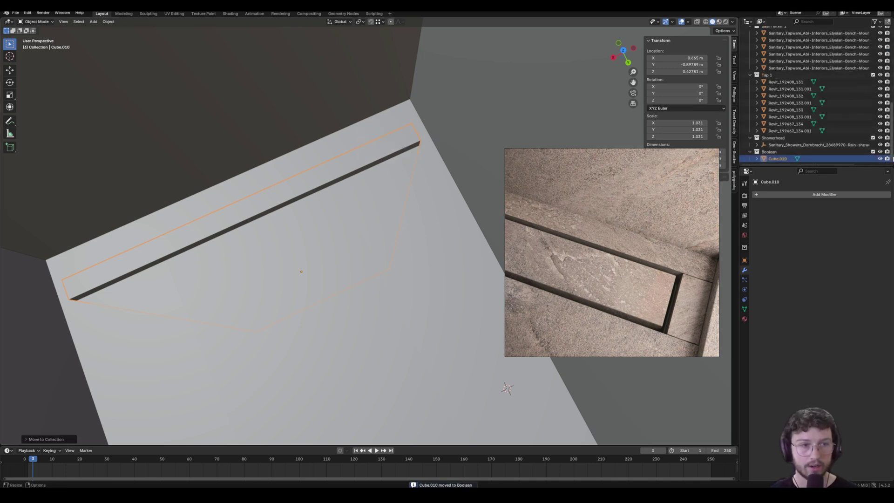
pyautogui.click(878, 153)
pyautogui.click(873, 152)
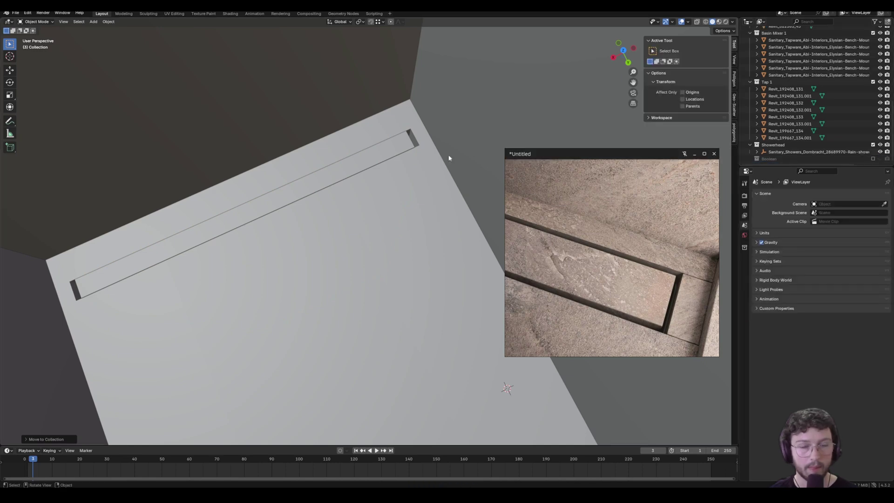
# - Try to widen the drain gap by moving the drain insert's long edge along Y in edit mode
pyautogui.scroll(2, 429, 150)
pyautogui.moveTo(428, 149); pyautogui.dragTo(456, 111, button='middle')
pyautogui.click(345, 134)
pyautogui.moveTo(368, 129); pyautogui.dragTo(349, 182, button='middle')
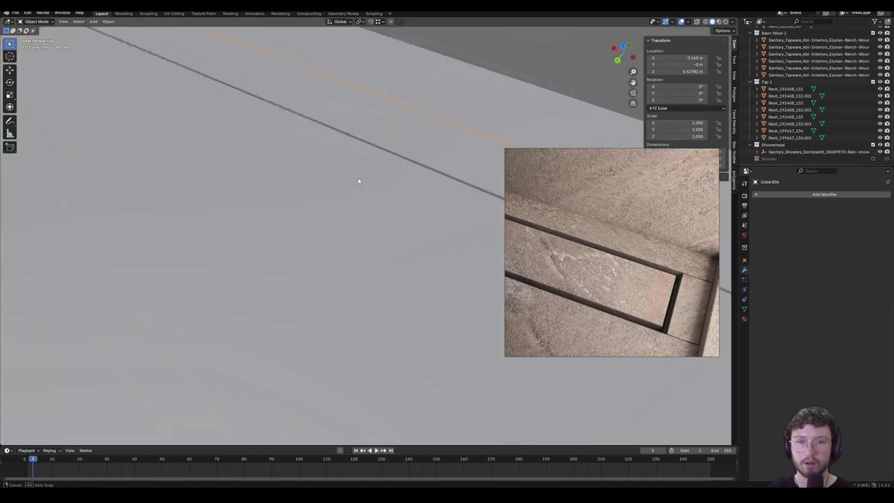
pyautogui.press('Tab')
pyautogui.click(350, 189)
pyautogui.press('g')
pyautogui.press('x')
pyautogui.press('y')
pyautogui.click(352, 188)
# - Try to shift the whole drain insert along Y within the floor slot
pyautogui.moveTo(352, 187); pyautogui.dragTo(276, 236, button='middle')
pyautogui.keyDown('shift'); pyautogui.moveTo(384, 239); pyautogui.dragTo(301, 269, button='middle'); pyautogui.keyUp('shift')
pyautogui.press('Tab')
pyautogui.press('Tab')
pyautogui.press('g')
pyautogui.press('y')
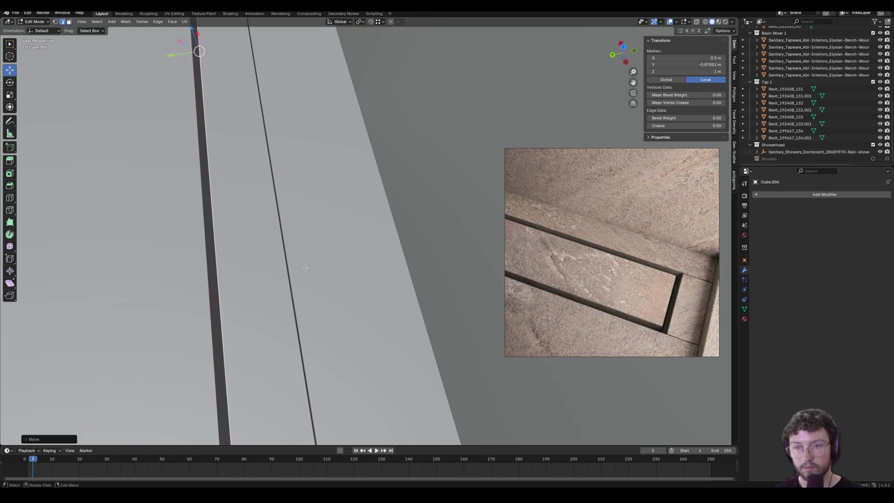
pyautogui.press('Escape')
pyautogui.press('Tab')
pyautogui.press('g')
pyautogui.press('y')
pyautogui.click(301, 262)
pyautogui.press('KP_7')
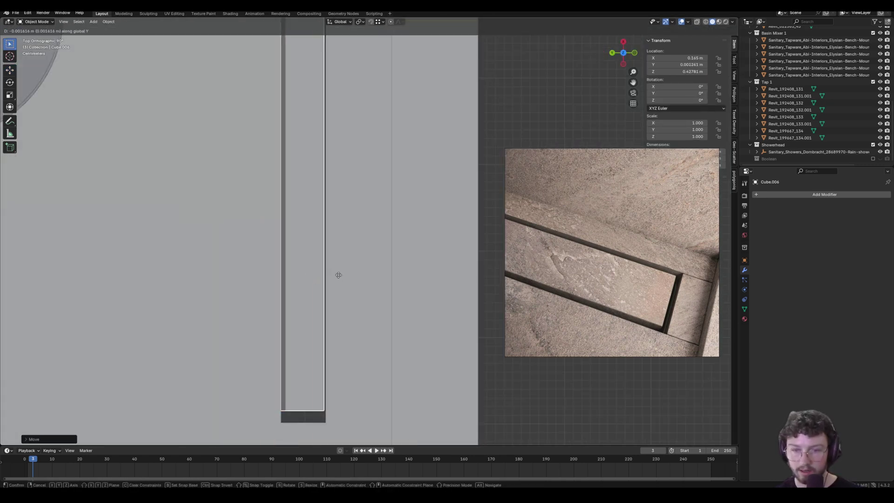
# - Undo the drain insert's edge and position moves and return to object mode
pyautogui.hotkey('ctrl', 'z')
pyautogui.hotkey('ctrl', 'z')
pyautogui.hotkey('ctrl', 'z')
pyautogui.hotkey('ctrl', 'z')
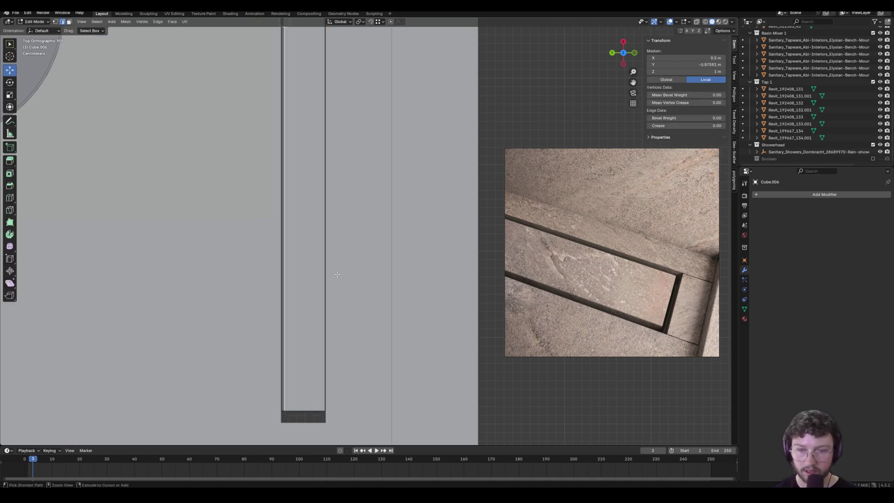
pyautogui.press('Tab')
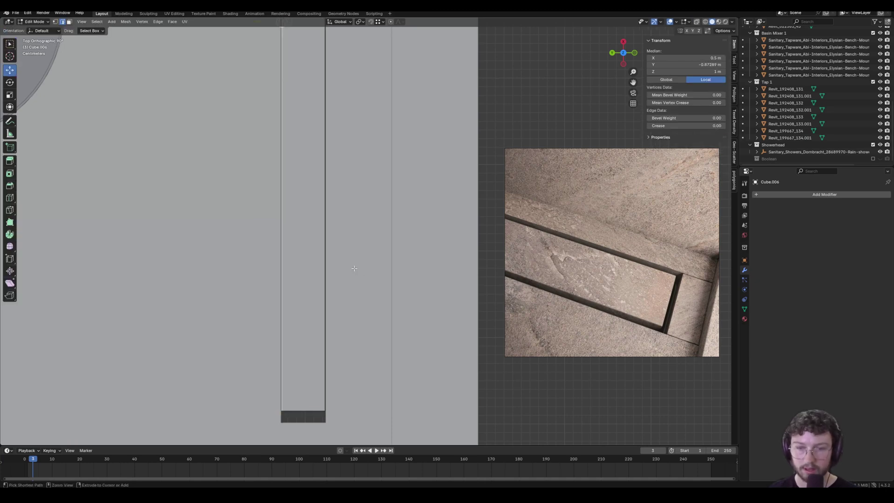
pyautogui.click(69, 22)
pyautogui.moveTo(289, 186); pyautogui.dragTo(307, 183, button='middle')
pyautogui.click(357, 333)
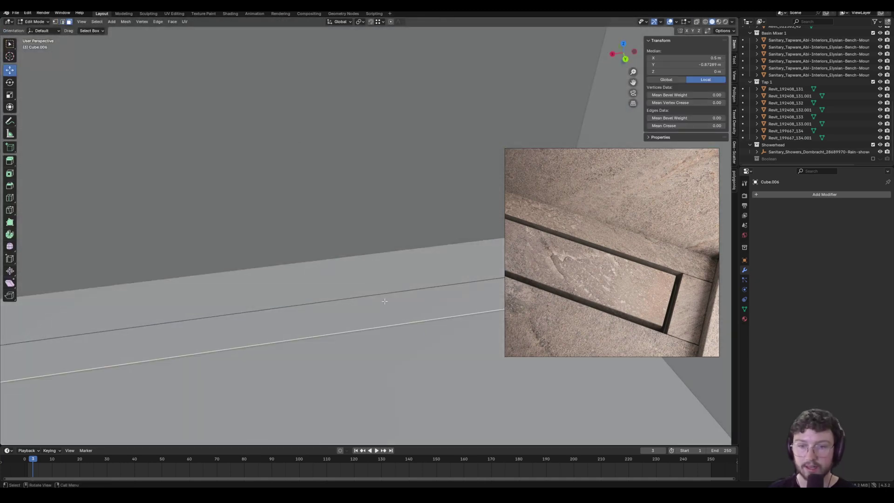
pyautogui.moveTo(357, 333); pyautogui.dragTo(366, 290, button='middle')
pyautogui.keyDown('alt'); pyautogui.scroll(1, 322, 222); pyautogui.keyUp('alt')
pyautogui.keyDown('alt'); pyautogui.moveTo(322, 221); pyautogui.dragTo(353, 261, button='middle'); pyautogui.keyUp('alt')
pyautogui.press('Tab')
# - Set the drain insert's origin to its centre of mass
pyautogui.press('s')
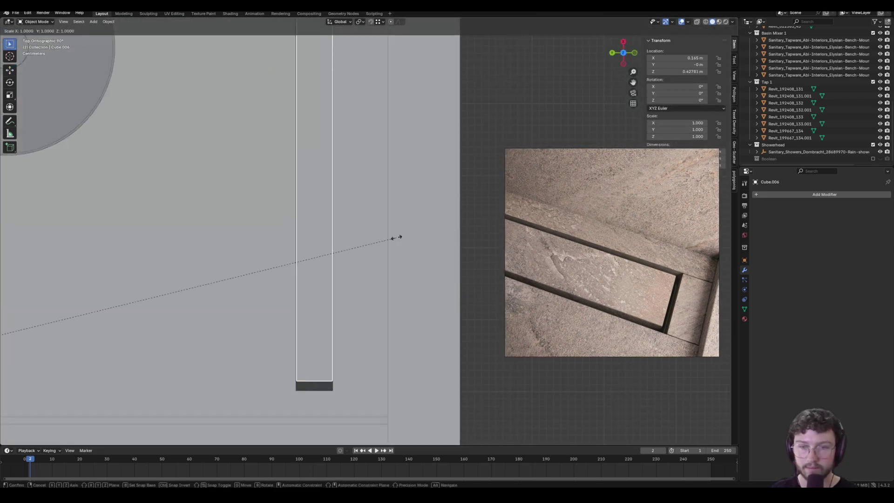
pyautogui.press('Escape')
pyautogui.click(110, 22)
pyautogui.moveTo(138, 38)
pyautogui.click(205, 62)
# - Scale the drain insert along Y and X to leave a narrow even gap around it in the floor slot
pyautogui.press('s')
pyautogui.press('y')
pyautogui.click(380, 152)
pyautogui.press('s')
pyautogui.press('x')
pyautogui.click(376, 154)
# - Save the ensuite file
pyautogui.scroll(-3, 362, 180)
pyautogui.keyDown('shift'); pyautogui.moveTo(362, 186); pyautogui.dragTo(345, 246, button='middle'); pyautogui.keyUp('shift')
pyautogui.hotkey('ctrl', 's')
pyautogui.scroll(-4, 335, 263)
pyautogui.scroll(-4, 337, 265)
pyautogui.hotkey('ctrl', 's')
# - Re-enable the Boolean collection and change the drain cutter's viewport display so only its edges are drawn
pyautogui.click(344, 275)
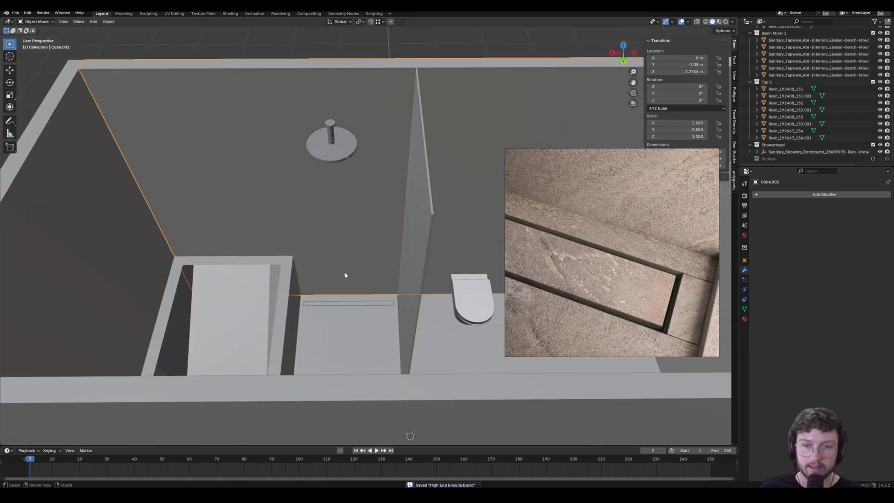
pyautogui.click(873, 158)
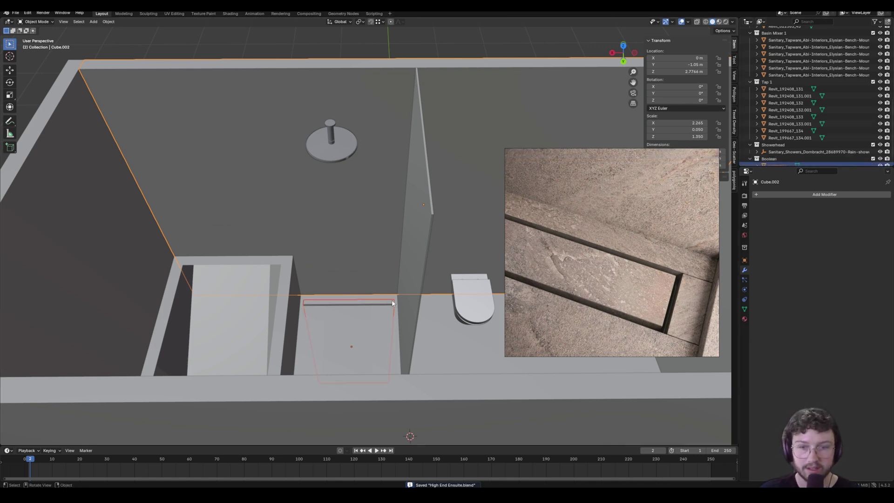
pyautogui.click(368, 302)
pyautogui.click(744, 259)
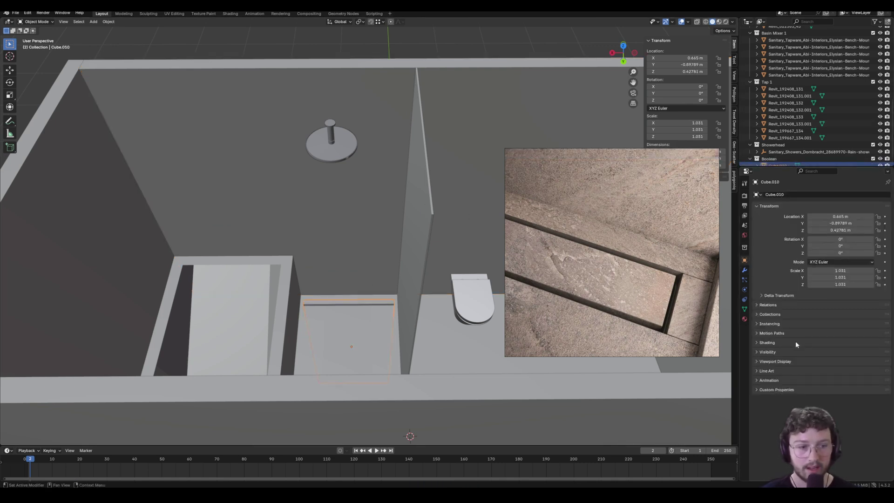
pyautogui.click(774, 361)
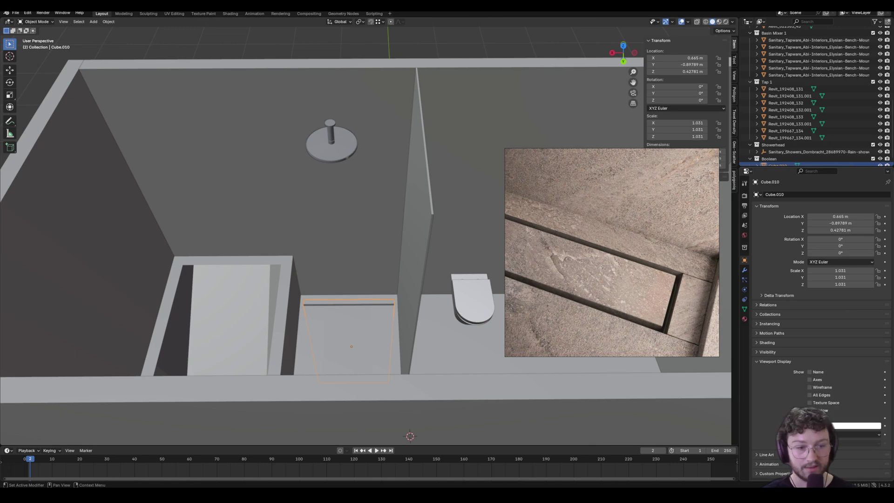
pyautogui.click(833, 434)
pyautogui.click(855, 465)
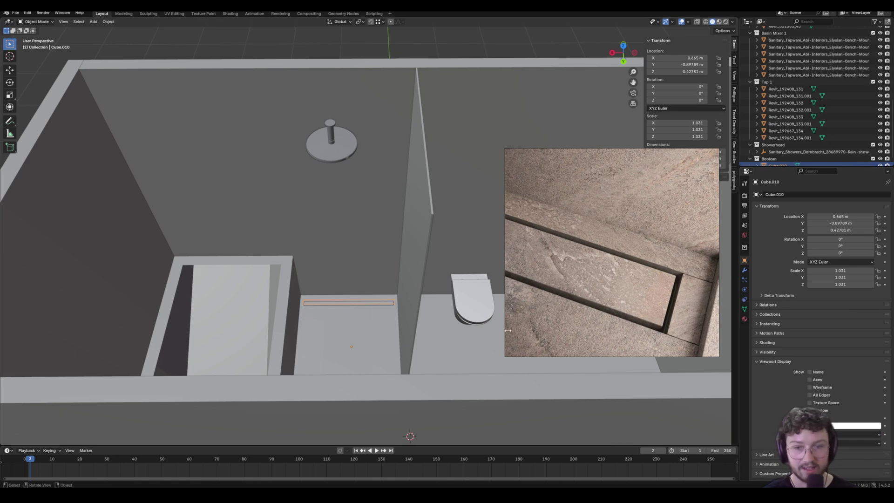
# - Duplicate the drain cutter and raise the copy along Z to about 1.88 m
pyautogui.hotkey('shift', 'd')
pyautogui.press('z')
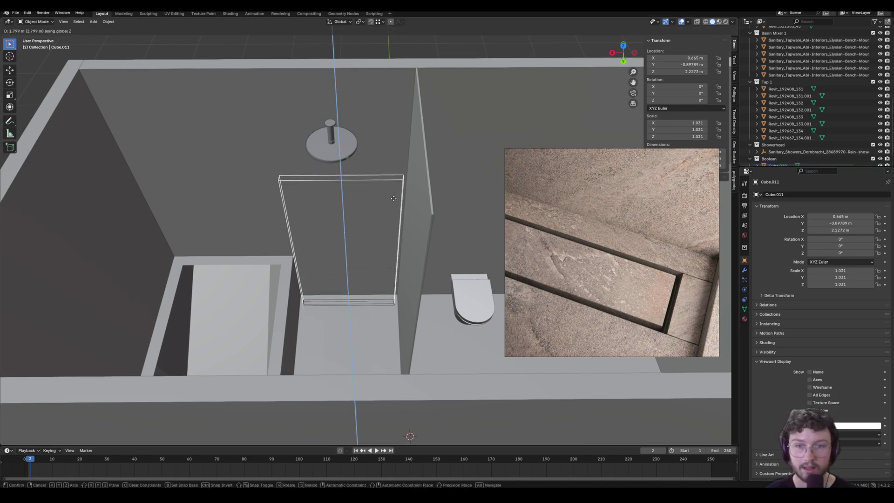
pyautogui.click(357, 176)
pyautogui.moveTo(357, 175); pyautogui.dragTo(429, 240, button='middle')
pyautogui.press('g')
pyautogui.press('z')
pyautogui.click(418, 351)
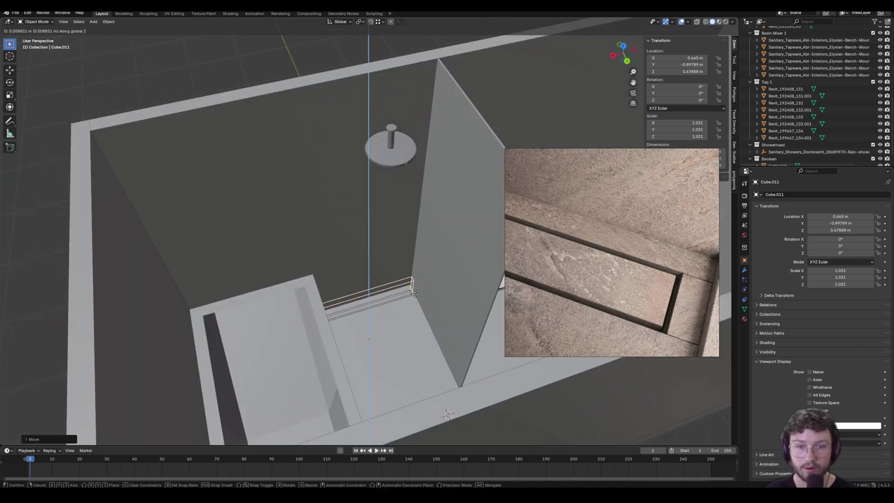
pyautogui.press('g')
pyautogui.press('z')
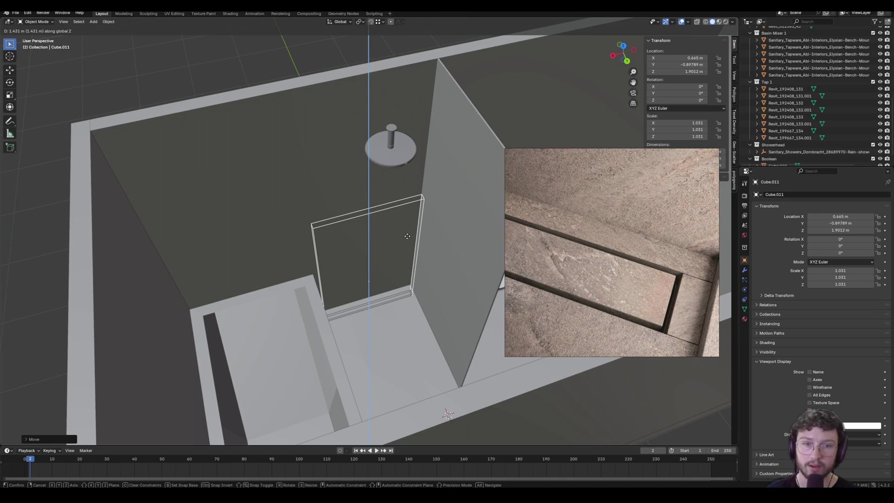
pyautogui.click(408, 234)
# - Shift the raised cutter copy along Y into the shower's back wall, to about -1.004 m
pyautogui.press('g')
pyautogui.press('y')
pyautogui.click(391, 231)
# - Edit the cutter copy and raise its bottom face along Z to a local height of about 0.612 m
pyautogui.press('Tab')
pyautogui.press('KP_Decimal')
pyautogui.click(420, 294)
pyautogui.moveTo(421, 294); pyautogui.dragTo(385, 358, button='middle')
pyautogui.press('g')
pyautogui.press('z')
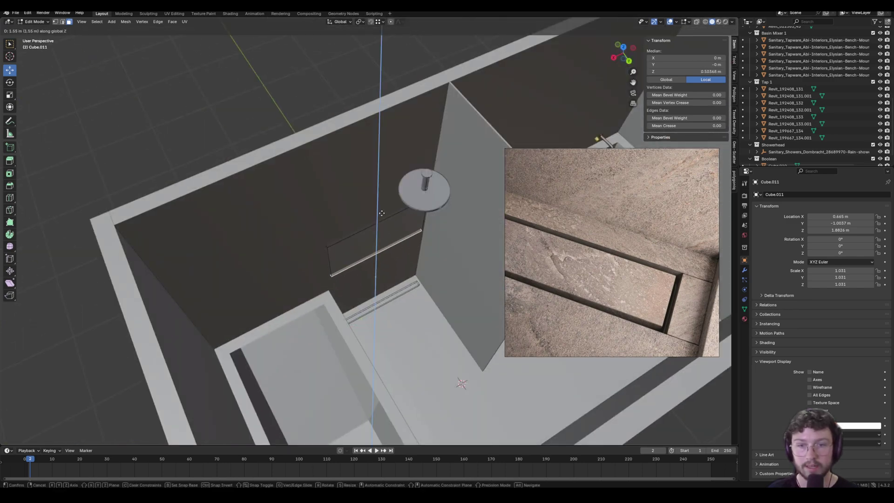
pyautogui.click(390, 222)
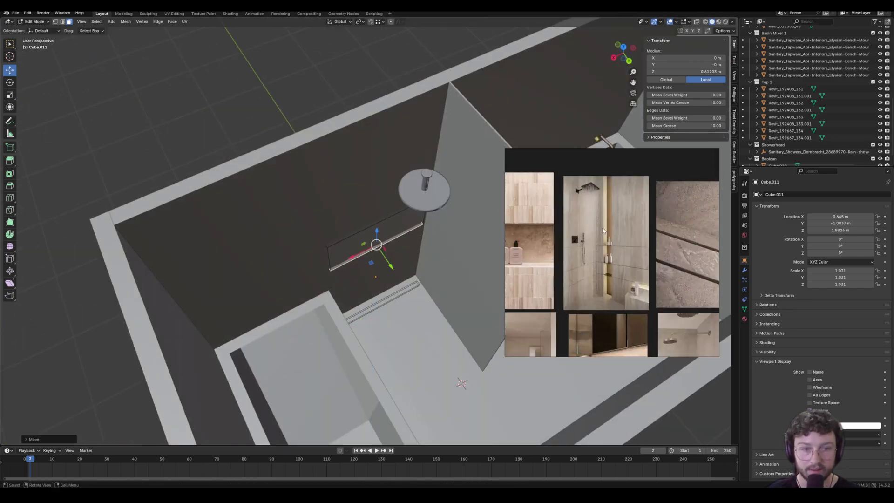
# - Align the niche cutter's side face along X with the adjacent low wall's corner and inset it by 20 cm
pyautogui.moveTo(410, 235); pyautogui.dragTo(288, 302, button='middle')
pyautogui.scroll(4, 402, 233)
pyautogui.press('g')
pyautogui.press('x')
pyautogui.click(289, 304)
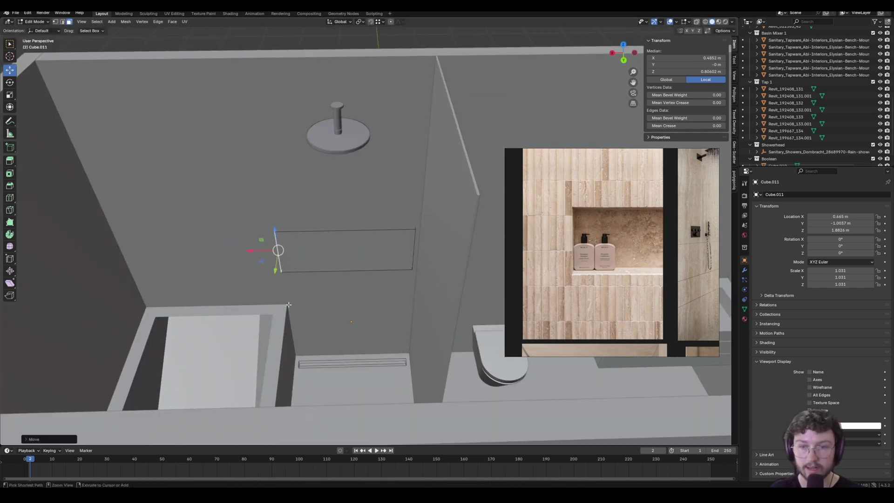
pyautogui.press('g')
pyautogui.press('x')
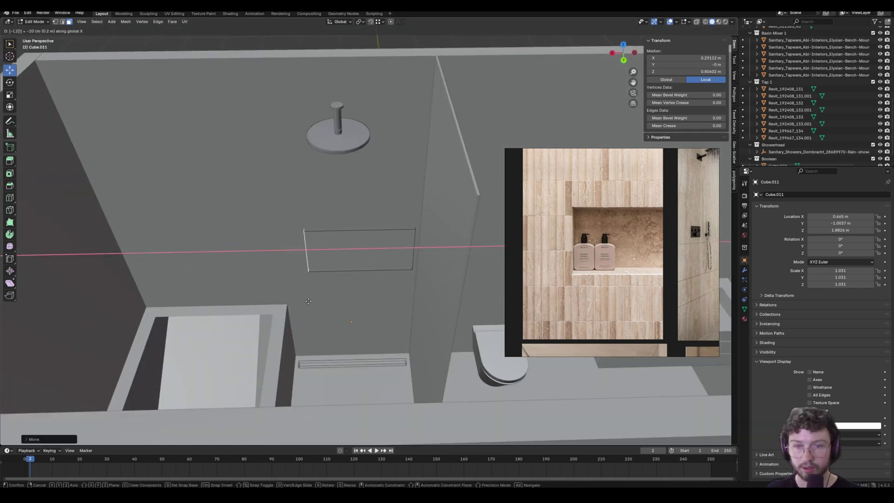
pyautogui.press('Return')
# - Align the niche cutter's opposite side face along X with the partition's corner at the back wall, at local X about -0.485 m
pyautogui.moveTo(438, 244); pyautogui.dragTo(341, 245, button='middle')
pyautogui.click(386, 251)
pyautogui.click(341, 245)
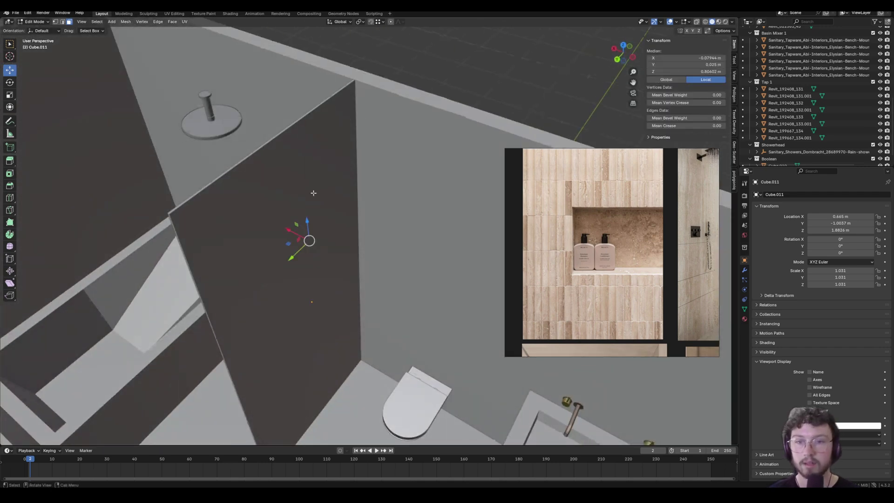
pyautogui.moveTo(323, 194); pyautogui.dragTo(280, 183, button='middle')
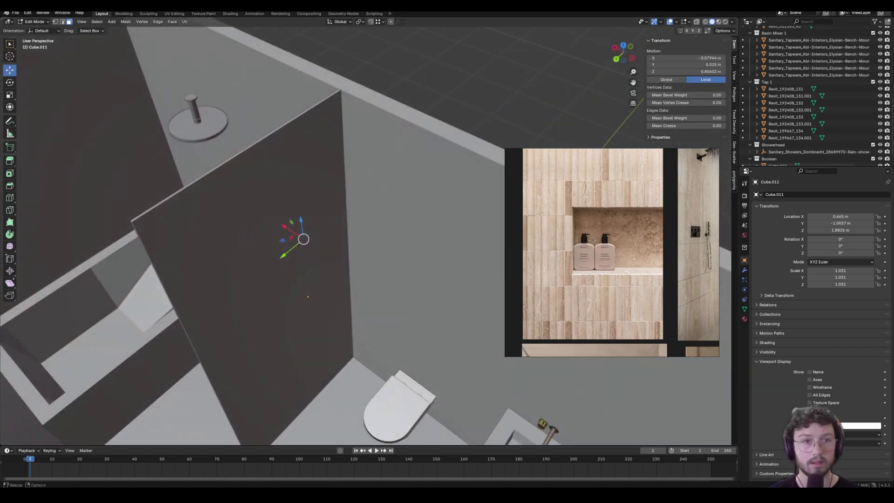
pyautogui.click(697, 22)
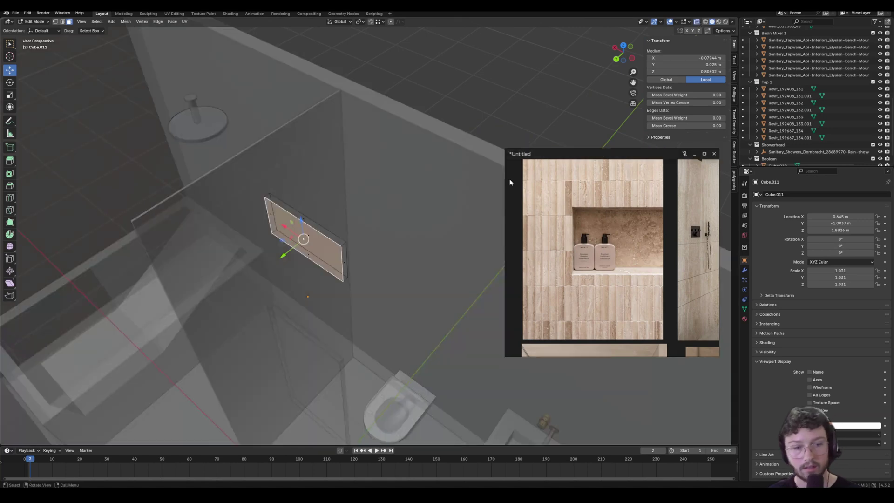
pyautogui.click(345, 263)
pyautogui.click(697, 22)
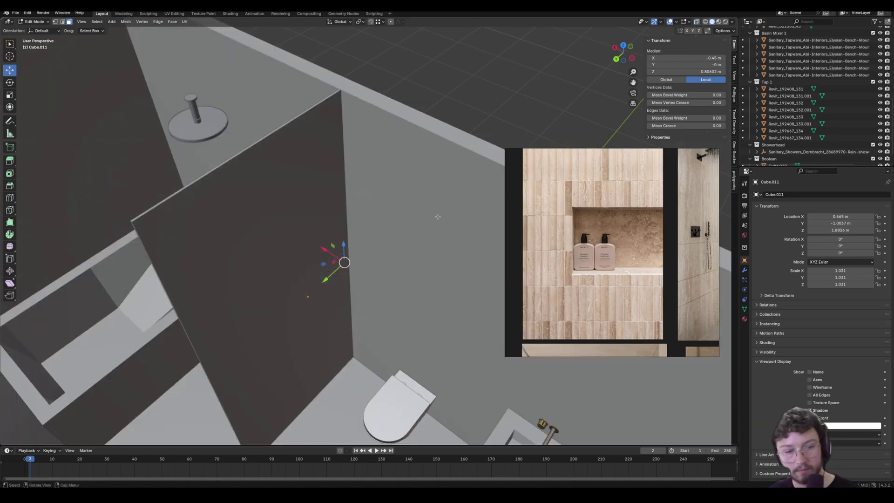
pyautogui.moveTo(416, 221); pyautogui.dragTo(466, 219, button='middle')
pyautogui.press('g')
pyautogui.press('y')
pyautogui.press('x')
pyautogui.click(441, 154)
# - Inset that side face of the niche cutter along X away from the partition and finish editing the cutter
pyautogui.press('g')
pyautogui.press('x')
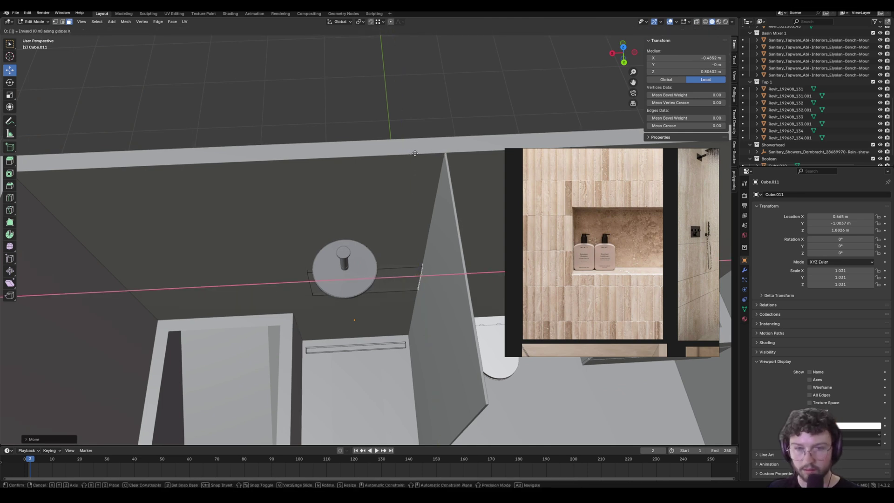
pyautogui.press('Return')
pyautogui.press('Tab')
# - Add a Boolean modifier set to Difference on the shower's back wall, with the niche cutter as its object
pyautogui.press('KP_7')
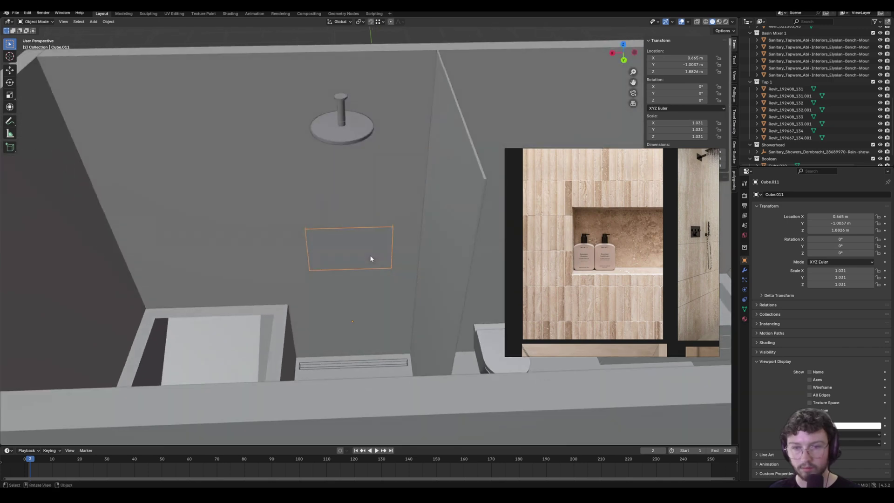
pyautogui.moveTo(369, 316); pyautogui.dragTo(498, 261, button='middle')
pyautogui.click(306, 212)
pyautogui.click(744, 270)
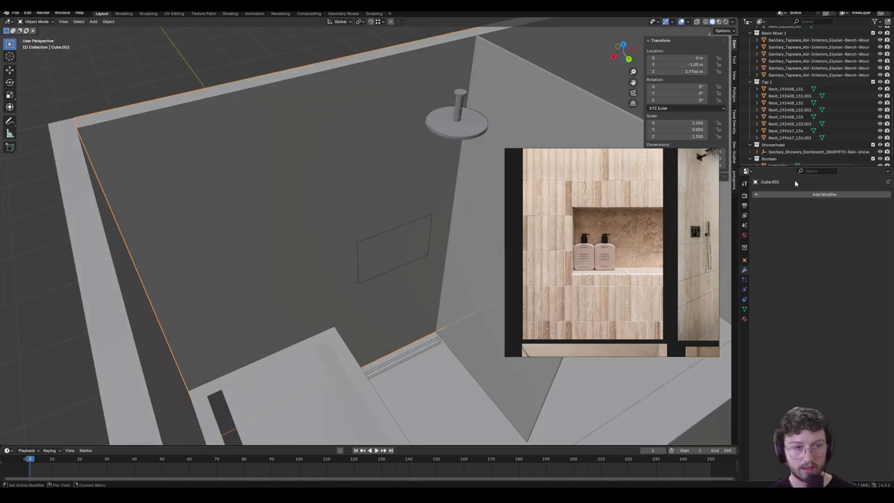
pyautogui.click(796, 195)
pyautogui.click(772, 194)
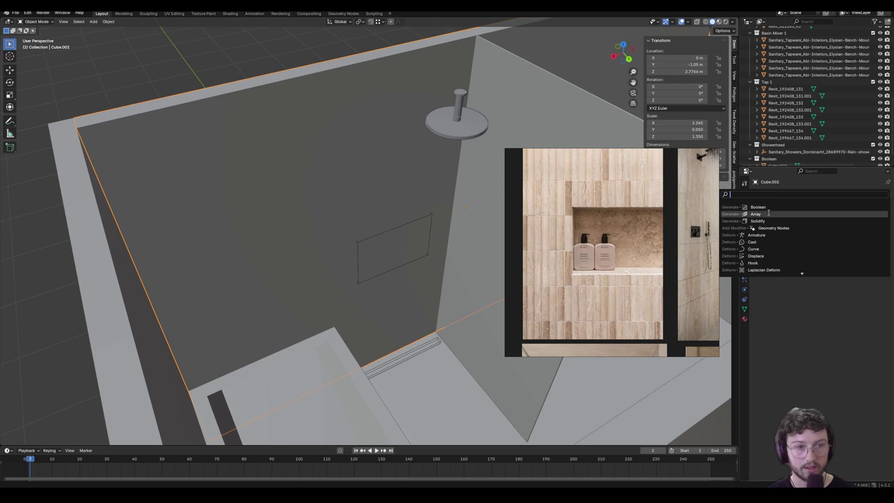
pyautogui.click(770, 206)
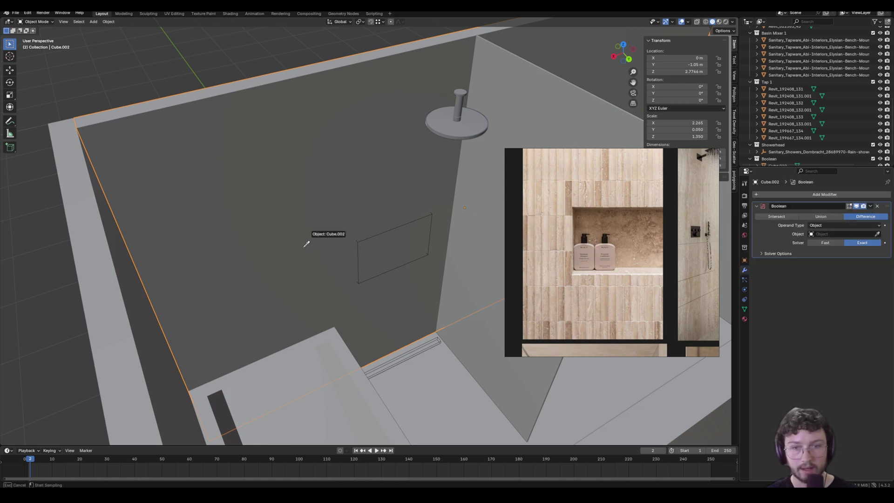
pyautogui.click(359, 239)
# - Deepen the niche cutter by moving its back face along Y to a local position of about -0.09 m
pyautogui.click(357, 244)
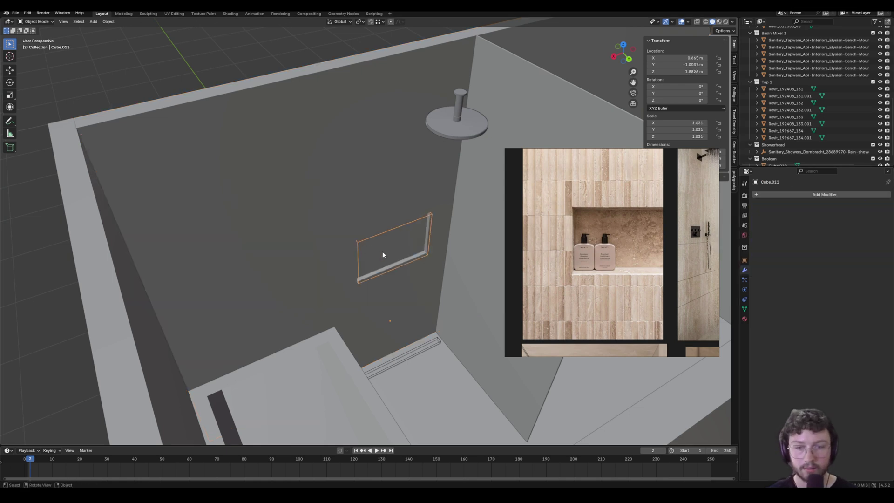
pyautogui.press('Tab')
pyautogui.moveTo(381, 255); pyautogui.dragTo(356, 215, button='middle')
pyautogui.press('g')
pyautogui.press('x')
pyautogui.press('y')
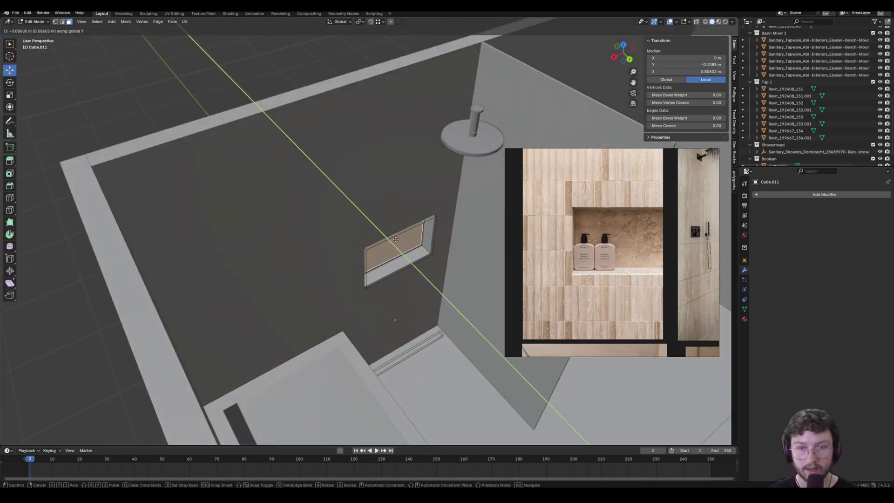
pyautogui.click(396, 241)
pyautogui.press('Tab')
# - Examine the recess in the shower's back wall and the niche cutter's geometry against the wall
pyautogui.scroll(5, 424, 255)
pyautogui.moveTo(425, 256); pyautogui.dragTo(354, 259, button='middle')
pyautogui.click(390, 216)
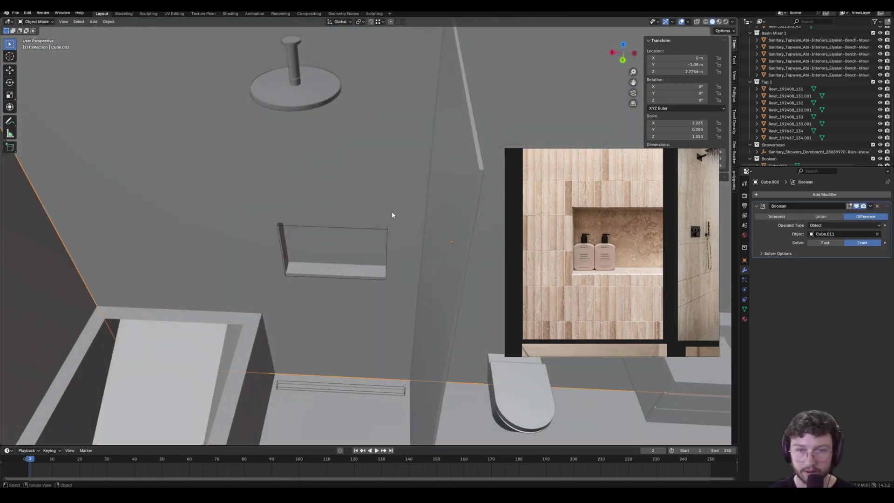
pyautogui.click(384, 279)
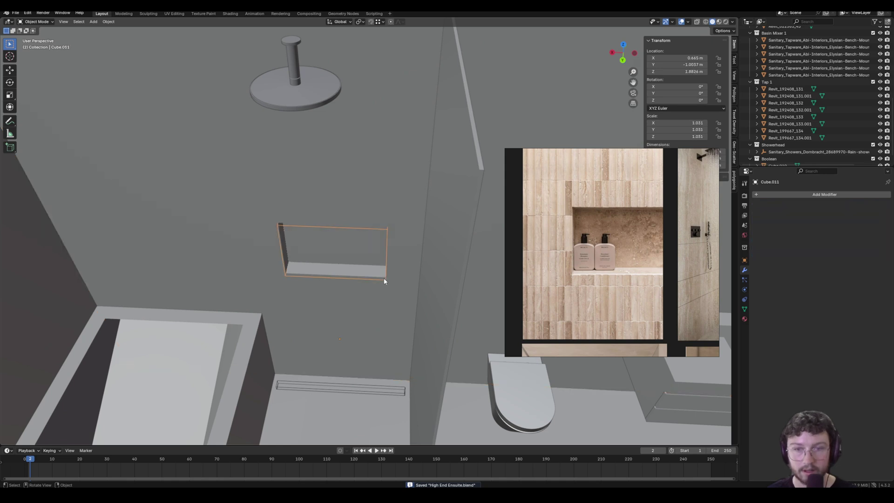
pyautogui.click(401, 210)
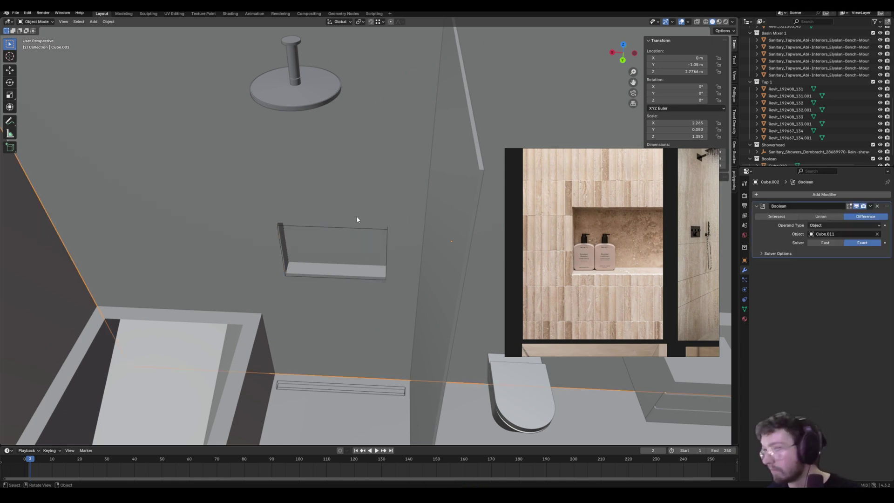
pyautogui.click(380, 227)
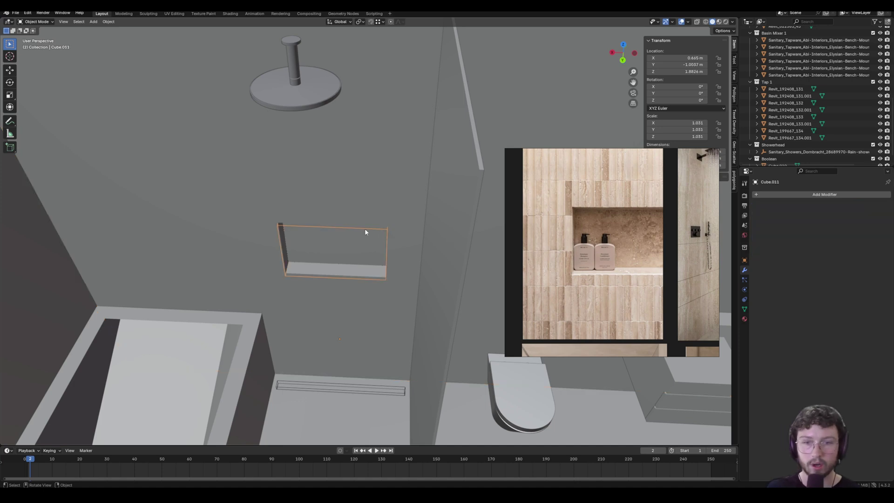
pyautogui.moveTo(380, 227); pyautogui.dragTo(351, 231, button='middle')
pyautogui.press('Tab')
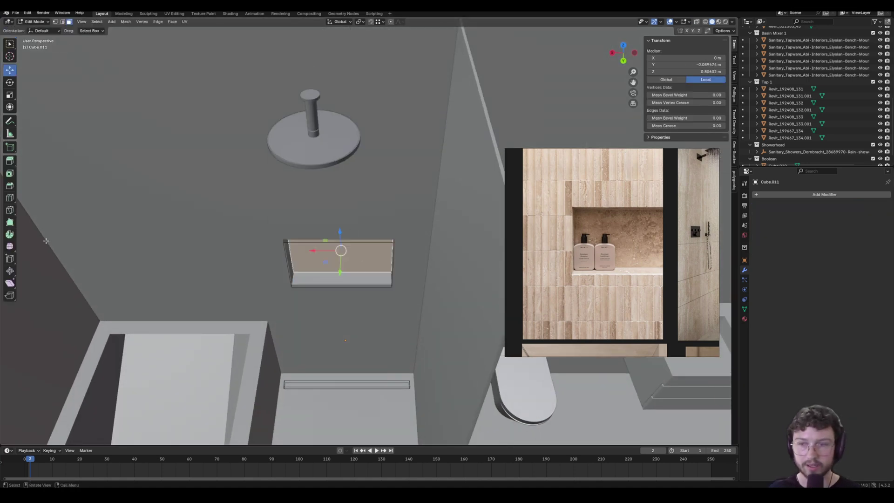
pyautogui.press('Tab')
# - Edit the back wall and add a vertical loop cut on the bathtub side of the niche, at local X about 0.628 m
pyautogui.click(202, 219)
pyautogui.press('Tab')
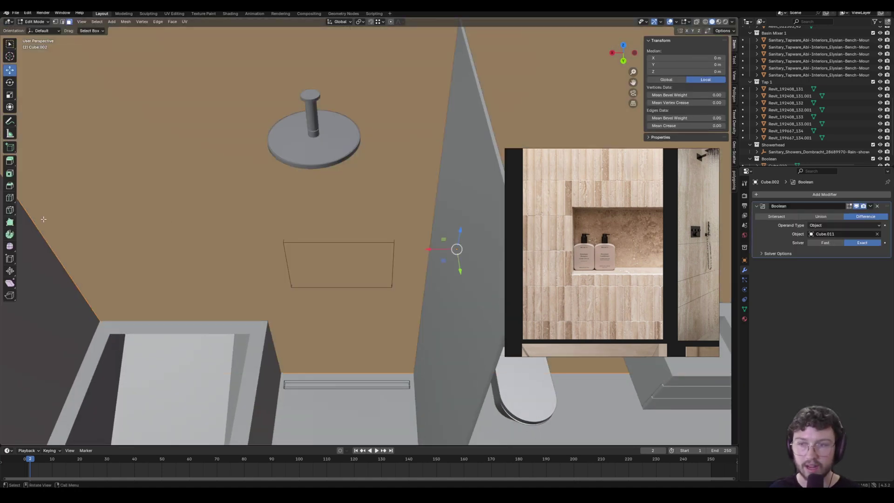
pyautogui.click(15, 199)
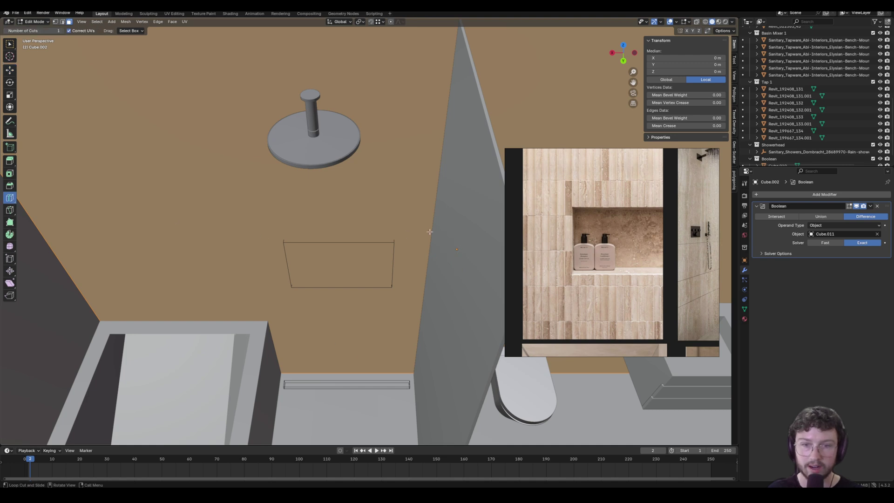
pyautogui.scroll(-5, 449, 210)
pyautogui.keyDown('shift'); pyautogui.moveTo(445, 233); pyautogui.dragTo(319, 308, button='middle'); pyautogui.keyUp('shift')
pyautogui.moveTo(340, 247); pyautogui.dragTo(212, 307)
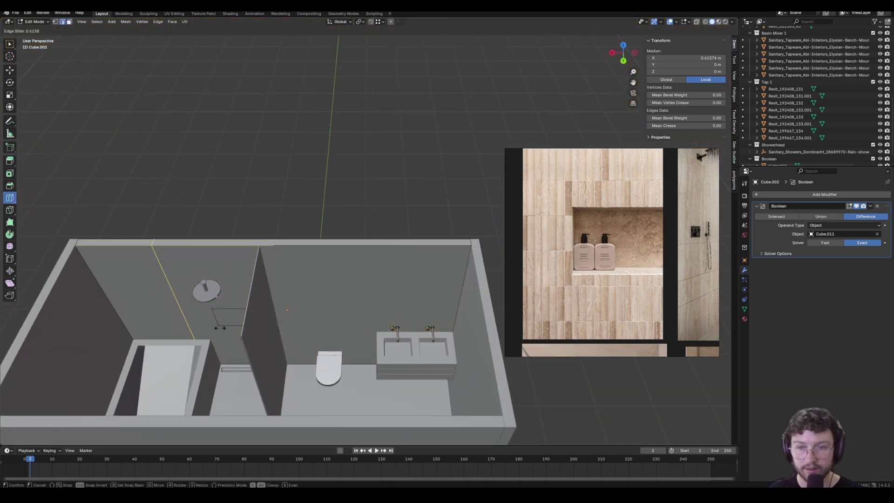
pyautogui.moveTo(234, 361); pyautogui.dragTo(214, 311)
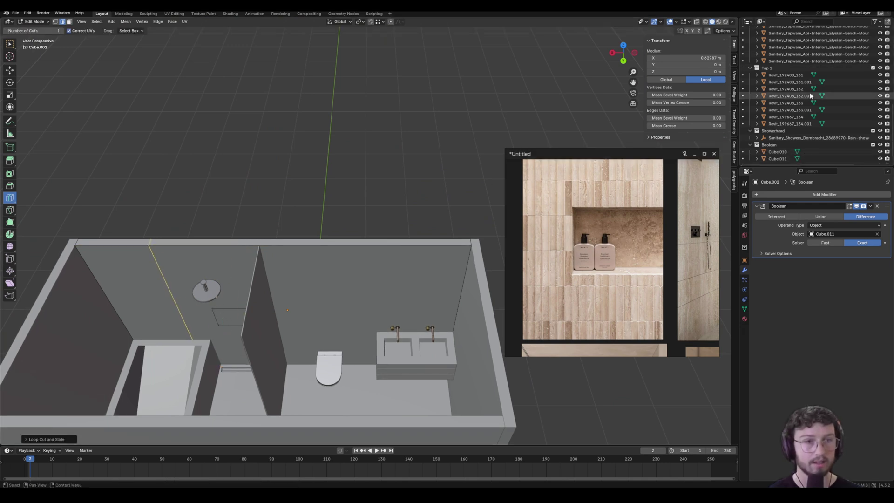
pyautogui.scroll(-1, 815, 102)
pyautogui.scroll(1, 309, 283)
pyautogui.scroll(3, 309, 283)
pyautogui.keyDown('shift'); pyautogui.moveTo(309, 282); pyautogui.dragTo(494, 193, button='middle'); pyautogui.keyUp('shift')
pyautogui.keyDown('shift'); pyautogui.moveTo(200, 291); pyautogui.dragTo(319, 291, button='middle'); pyautogui.keyUp('shift')
pyautogui.press('g')
pyautogui.press('y')
pyautogui.press('x')
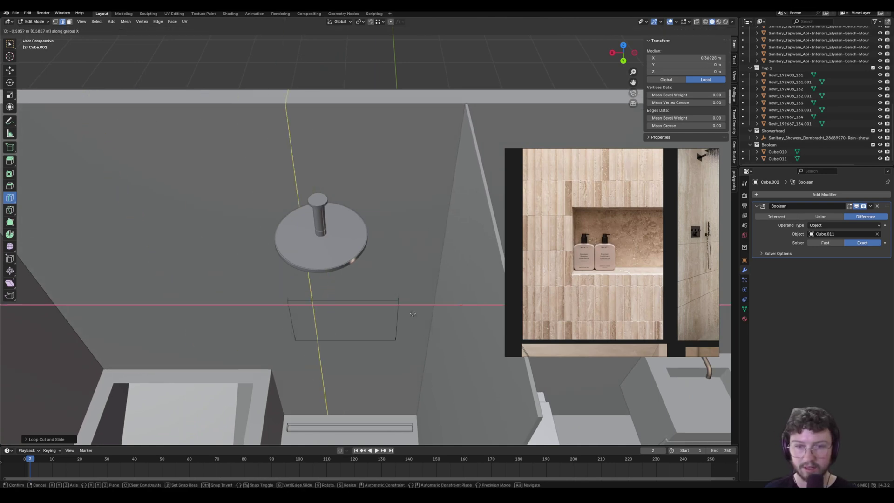
pyautogui.rightClick(396, 298)
# - Remove the Boolean modifier from the back wall and try to move the vertical loop cut along X to the niche cutter's corner
pyautogui.click(877, 206)
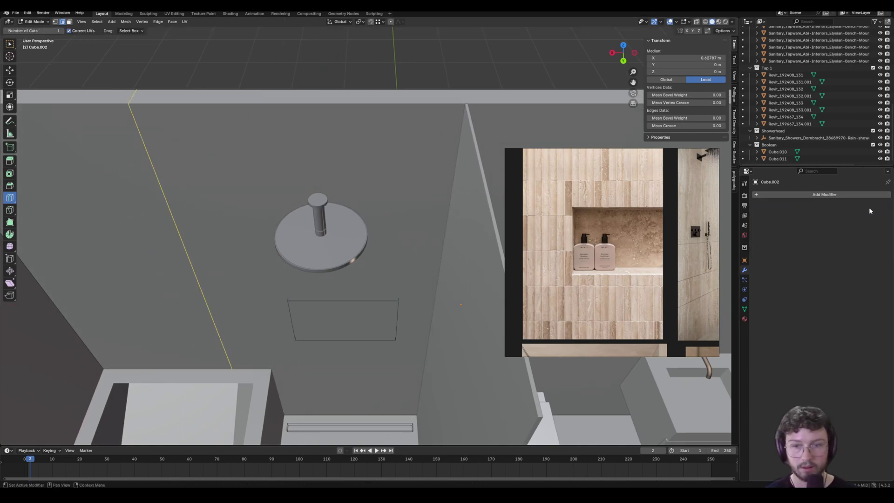
pyautogui.press('g')
pyautogui.press('x')
pyautogui.click(302, 340)
pyautogui.press('Tab')
# - Change the niche cutter's viewport display so its faces are drawn solid
pyautogui.click(296, 340)
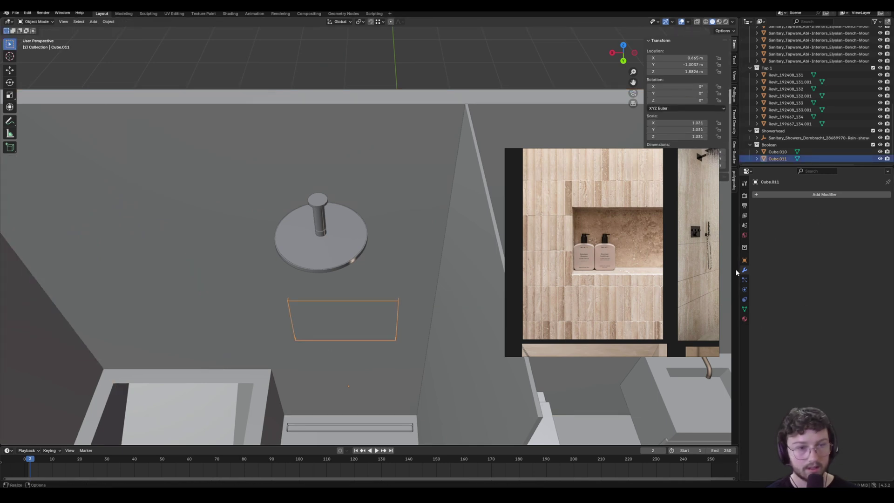
pyautogui.click(744, 261)
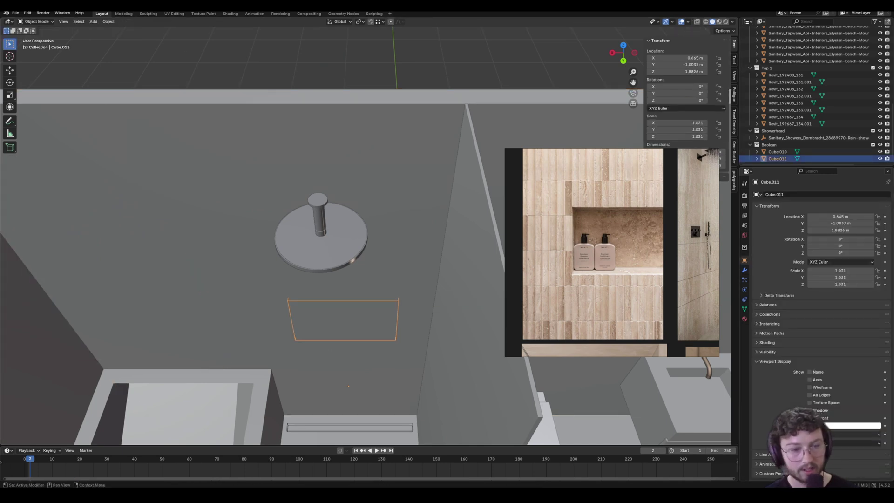
# - Snap the back wall's vertical loop cut along X to the niche cutter's bathtub-side edge, at local X about 0.416 m
pyautogui.click(264, 319)
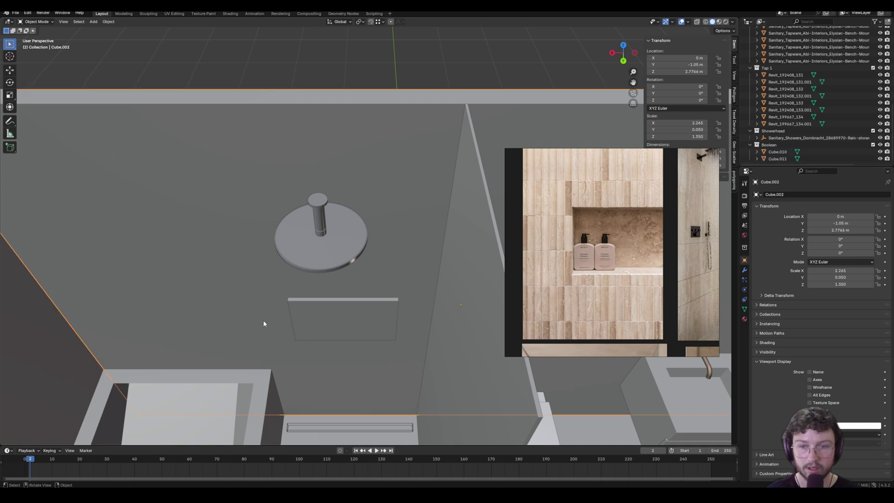
pyautogui.press('Tab')
pyautogui.press('g')
pyautogui.press('x')
pyautogui.keyDown('ctrl'); pyautogui.click(295, 302); pyautogui.keyUp('ctrl')
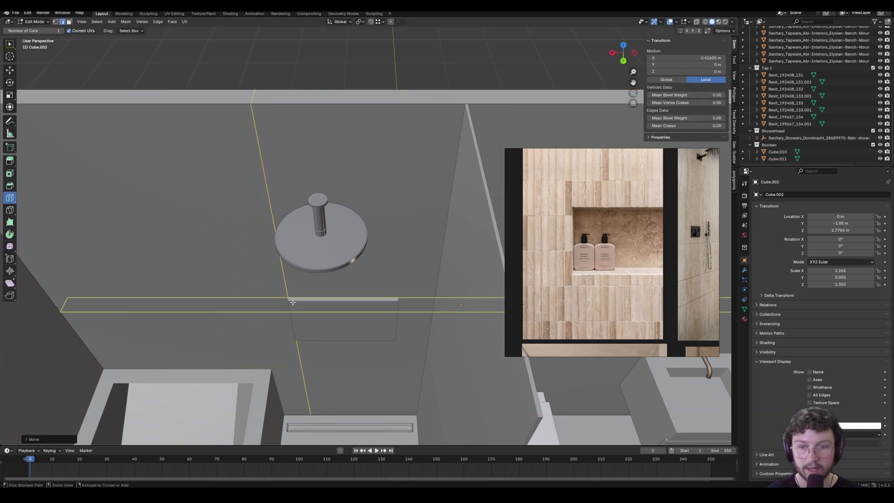
# - Add a second vertical loop cut to the back wall and snap it along X to the niche cutter's partition-side edge
pyautogui.scroll(-7, 373, 182)
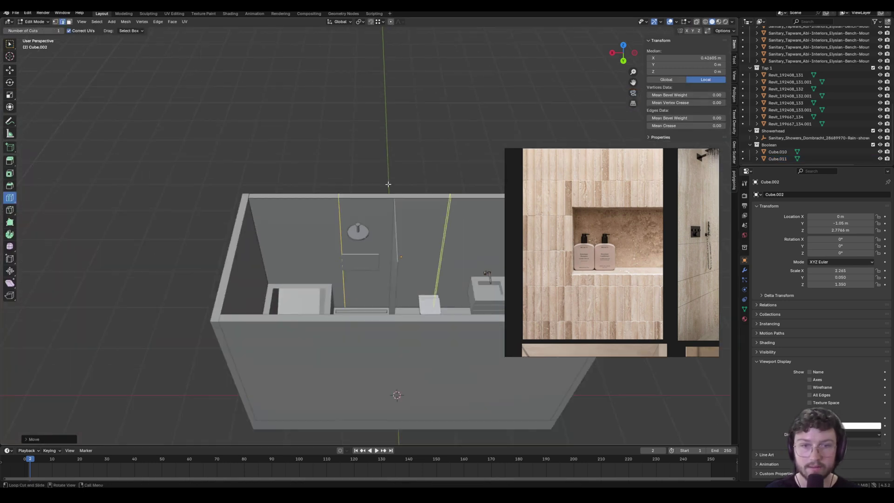
pyautogui.click(434, 202)
pyautogui.press('g')
pyautogui.press('x')
pyautogui.click(379, 254)
# - Add two horizontal loop cuts to the back wall and snap them along Z to the niche cutter's top and bottom edges
pyautogui.click(385, 231)
pyautogui.press('g')
pyautogui.press('z')
pyautogui.click(379, 253)
pyautogui.click(389, 279)
pyautogui.scroll(10, 372, 264)
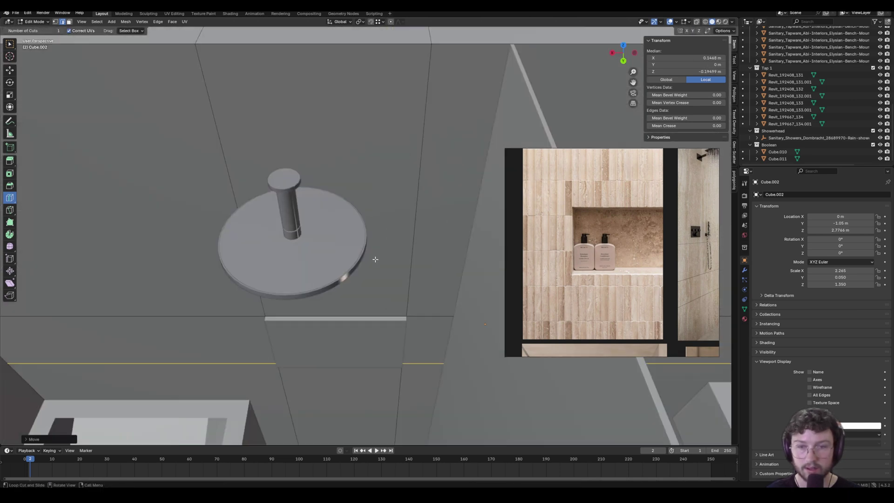
# - Extrude the wall face enclosed by the four loop cuts into the back wall, to local Y about -0.638 m
pyautogui.click(69, 22)
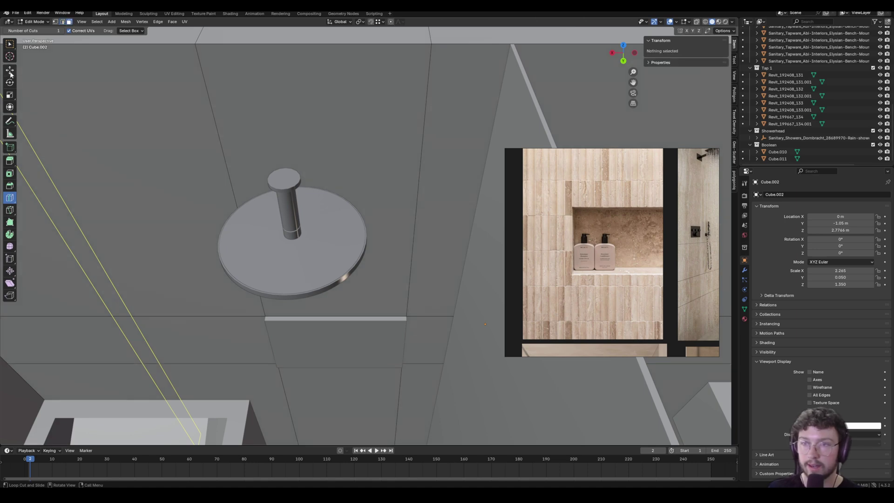
pyautogui.click(11, 70)
pyautogui.click(372, 341)
pyautogui.moveTo(373, 341); pyautogui.dragTo(413, 324, button='middle')
pyautogui.press('e')
pyautogui.click(402, 311)
pyautogui.press('Tab')
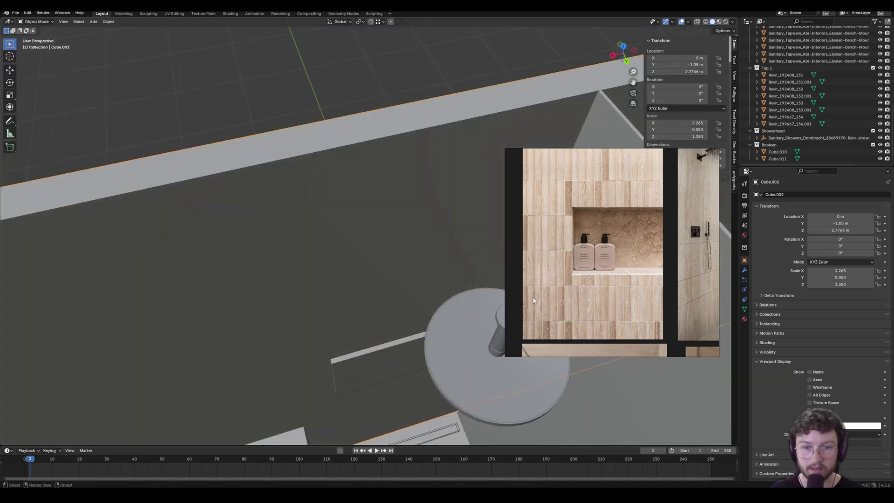
# - Delete the niche cutter object standing in the extruded recess
pyautogui.click(380, 367)
pyautogui.press('Delete')
# - Try to move the niche's recessed back face along Y, and undo the changes
pyautogui.moveTo(371, 364); pyautogui.dragTo(370, 269, button='middle')
pyautogui.press('Tab')
pyautogui.press('g')
pyautogui.press('x')
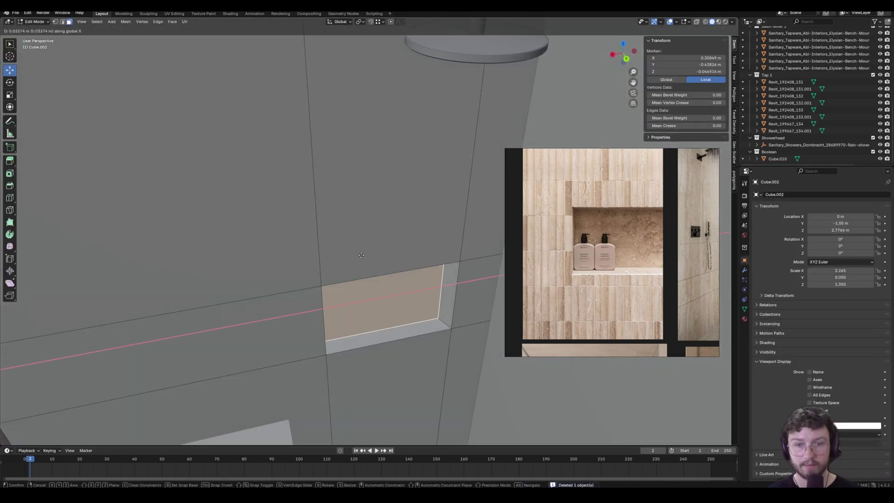
pyautogui.press('y')
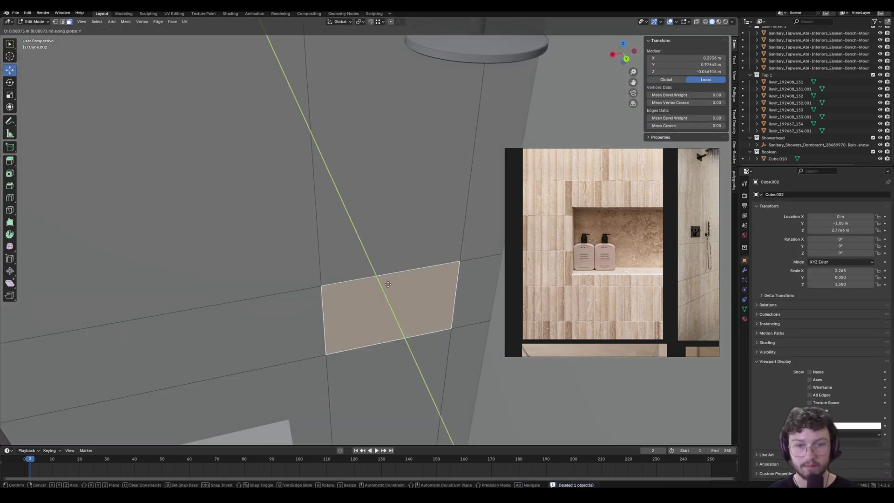
pyautogui.click(371, 266)
pyautogui.press('Tab')
pyautogui.click(400, 286)
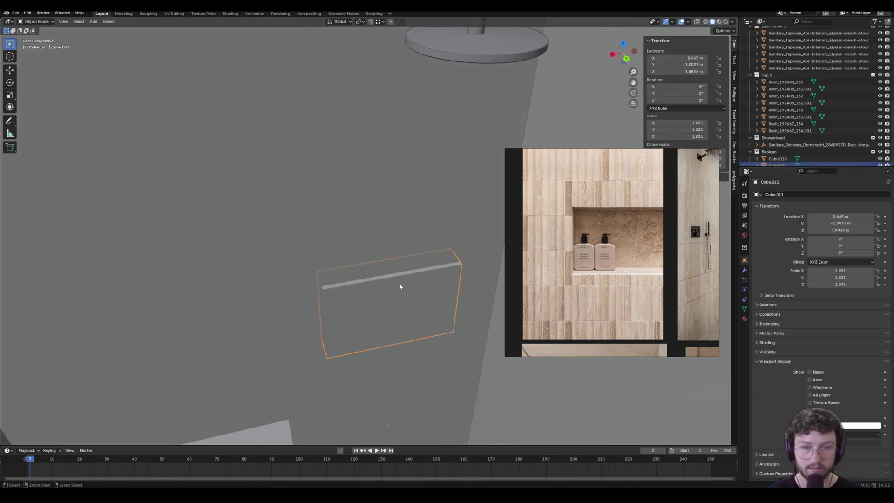
pyautogui.hotkey('ctrl', 'z')
# - Delete the restored niche cutter from the back wall's recess
pyautogui.click(401, 288)
pyautogui.press('Delete')
# - Select the back wall's outer side, including the niche back, through the mesh in top view and move it outward along Y
pyautogui.click(399, 288)
pyautogui.press('Tab')
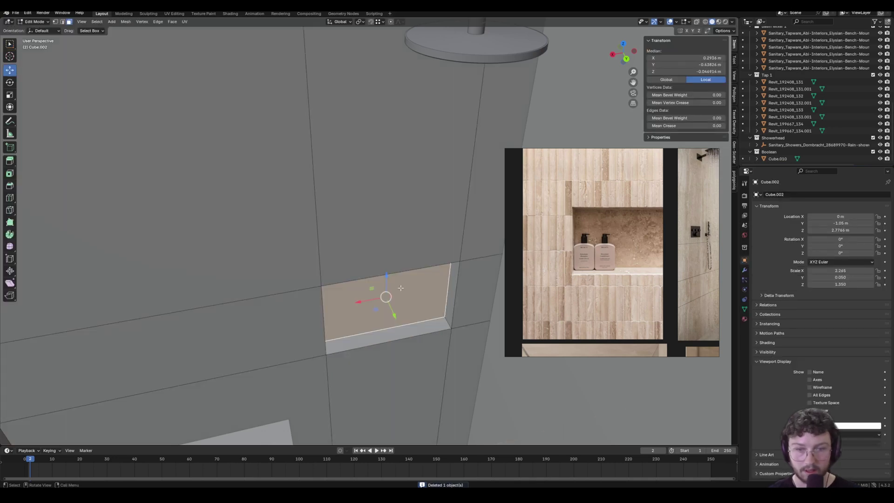
pyautogui.moveTo(400, 288); pyautogui.dragTo(421, 340, button='middle')
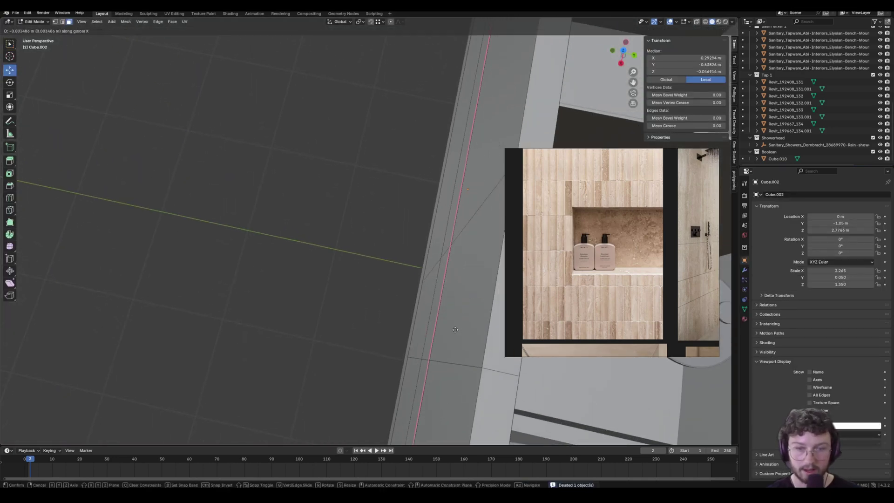
pyautogui.press('KP_7')
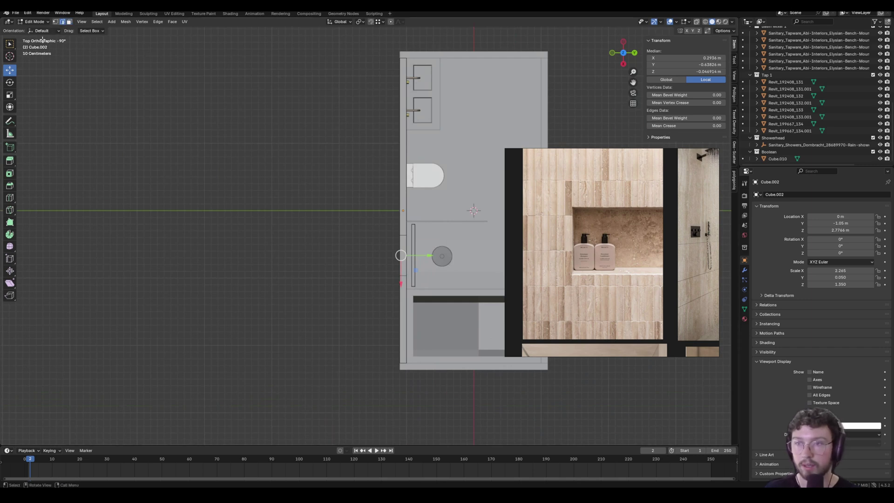
pyautogui.click(696, 22)
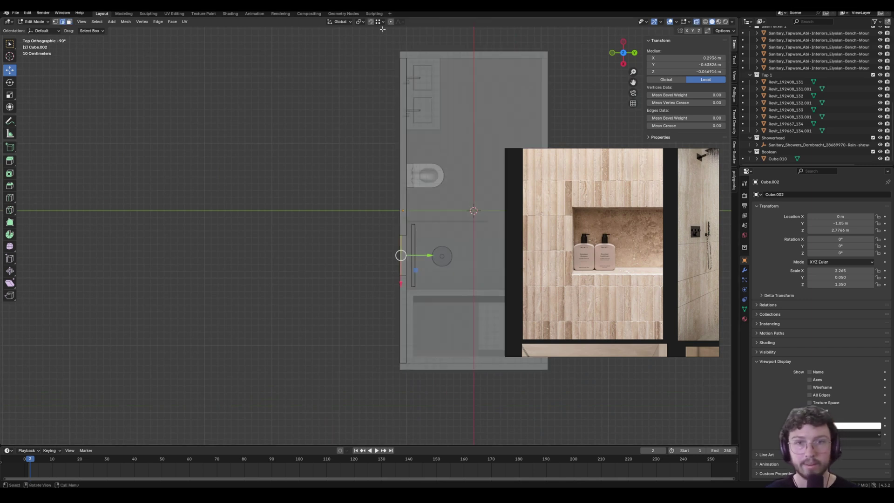
pyautogui.moveTo(377, 31); pyautogui.dragTo(405, 381)
pyautogui.scroll(6, 396, 294)
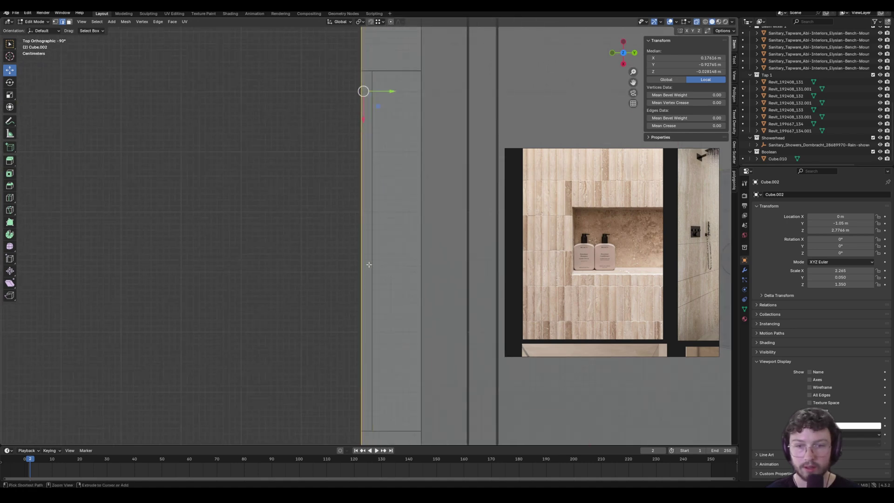
pyautogui.scroll(-3, 372, 269)
pyautogui.press('g')
pyautogui.press('y')
pyautogui.click(383, 257)
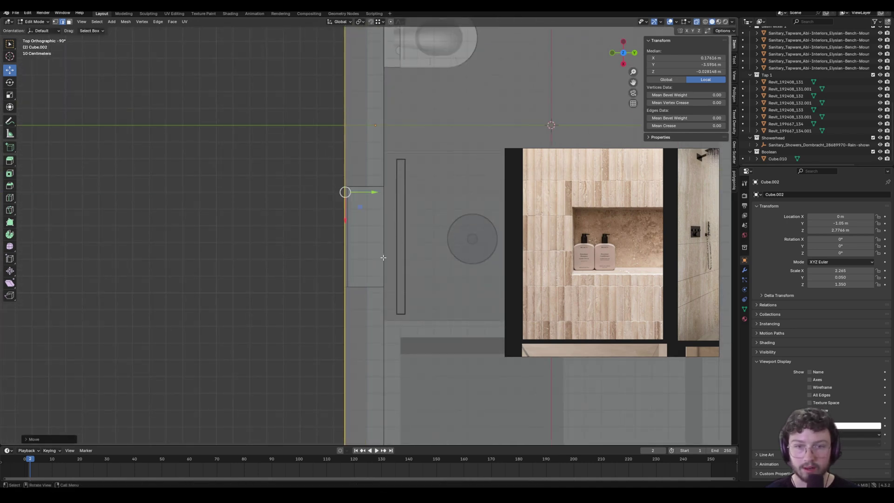
pyautogui.moveTo(384, 257); pyautogui.dragTo(343, 225, button='middle')
pyautogui.click(697, 22)
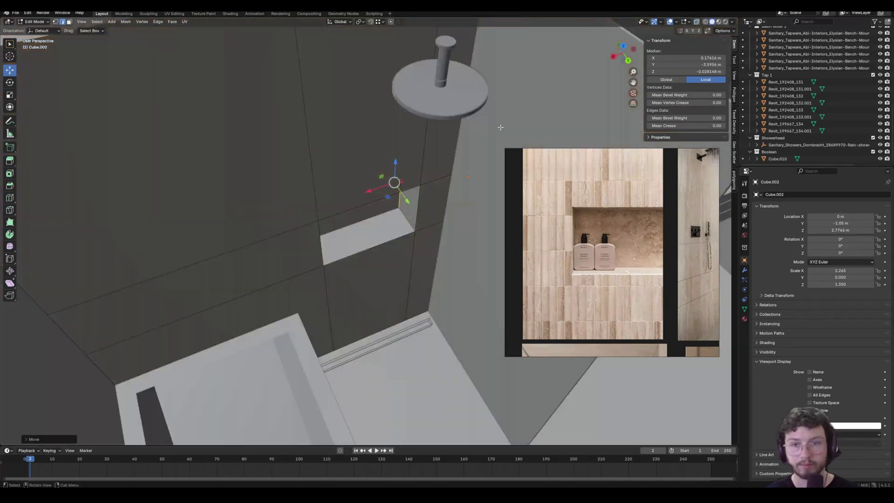
# - Leave mesh editing on the thickened back wall and save the file
pyautogui.scroll(3, 393, 173)
pyautogui.press('Tab')
pyautogui.moveTo(393, 173); pyautogui.dragTo(338, 169, button='middle')
pyautogui.hotkey('ctrl', 's')
# - Adjust the depth of the niche by moving its recessed back face along Y in the back wall
pyautogui.press('Tab')
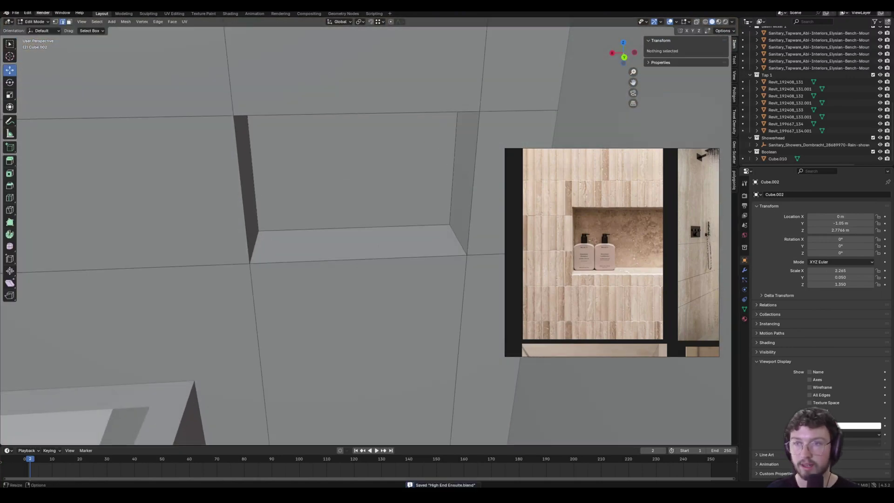
pyautogui.click(354, 216)
pyautogui.press('g')
pyautogui.press('x')
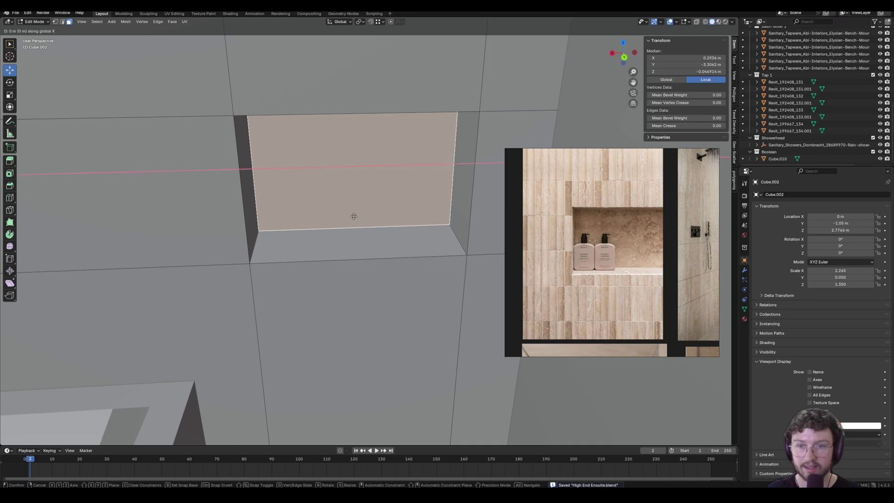
pyautogui.press('y')
pyautogui.click(353, 225)
pyautogui.press('Tab')
pyautogui.moveTo(353, 224); pyautogui.dragTo(366, 277, button='middle')
pyautogui.scroll(-2, 397, 236)
pyautogui.scroll(-4, 341, 284)
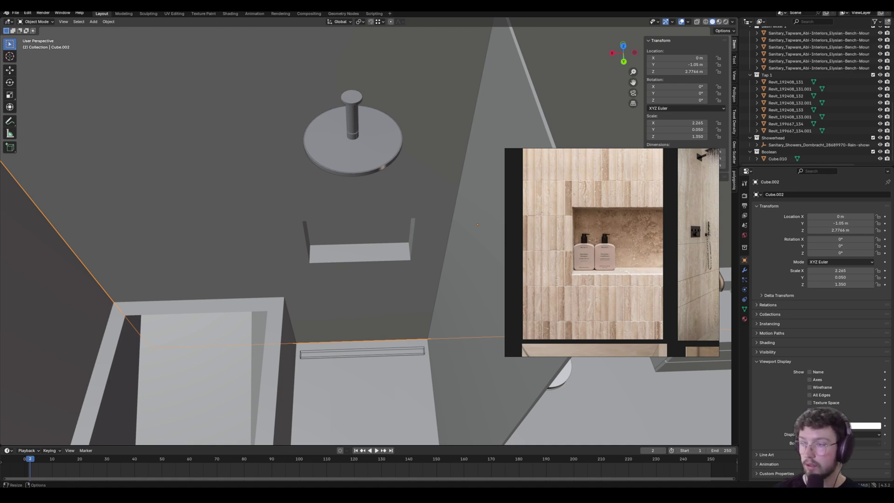
# - Import the shower tap model and place it in plan at the shower head's position
pyautogui.moveTo(255, 218); pyautogui.dragTo(255, 217)
pyautogui.click(230, 382)
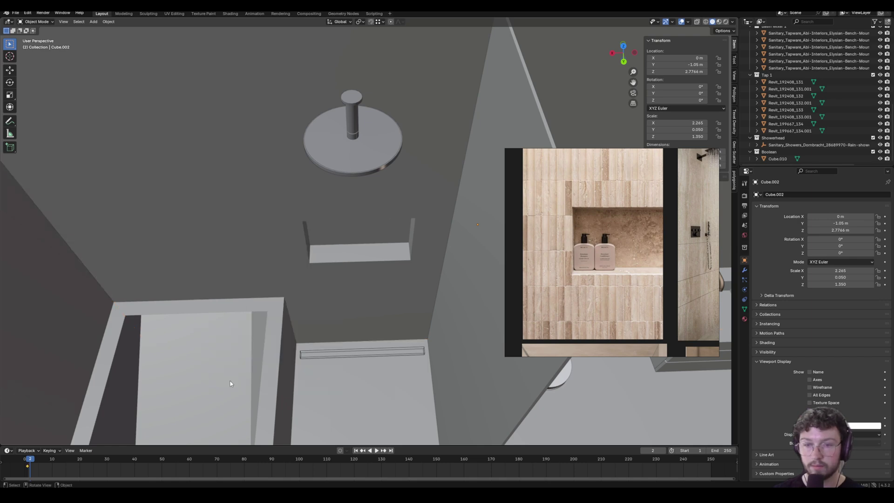
pyautogui.press('KP_Decimal')
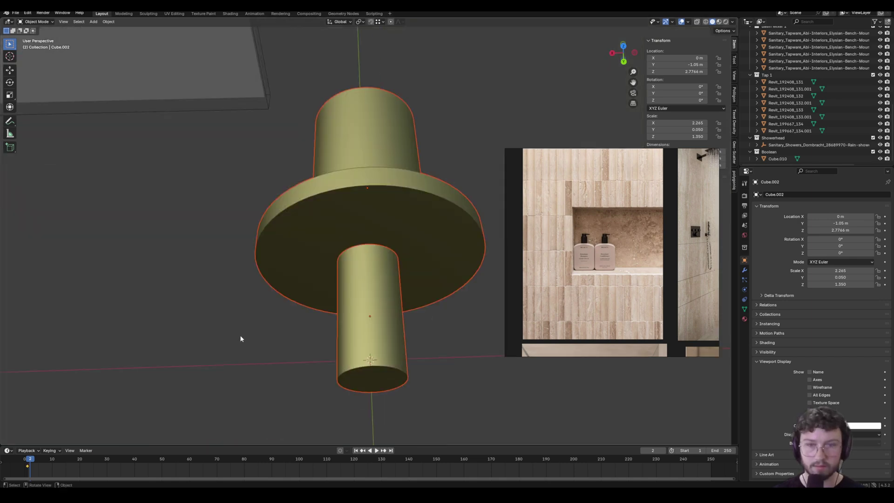
pyautogui.scroll(-15, 241, 336)
pyautogui.keyDown('alt'); pyautogui.moveTo(278, 277); pyautogui.dragTo(280, 255, button='middle'); pyautogui.keyUp('alt')
pyautogui.press('KP_7')
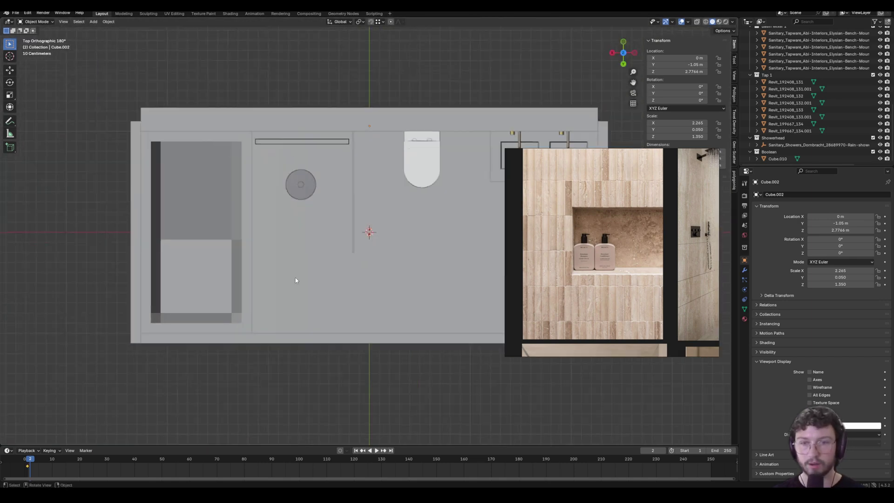
pyautogui.press('g')
pyautogui.click(302, 167)
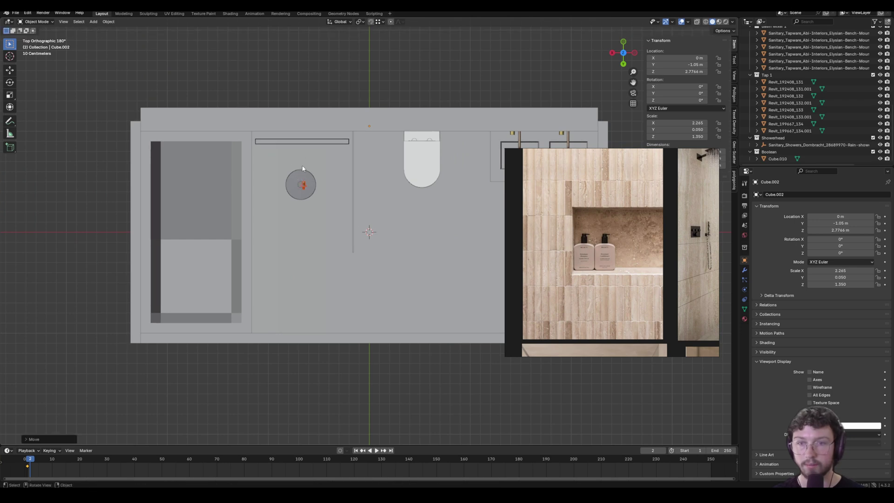
# - Raise the shower tap along Z to the height of the back wall's niche
pyautogui.scroll(3, 302, 168)
pyautogui.keyDown('shift'); pyautogui.moveTo(302, 167); pyautogui.dragTo(397, 245, button='middle'); pyautogui.keyUp('shift')
pyautogui.press('g')
pyautogui.press('z')
pyautogui.click(421, 213)
pyautogui.scroll(5, 377, 241)
pyautogui.press('g')
pyautogui.press('z')
pyautogui.click(411, 295)
pyautogui.scroll(4, 205, 253)
pyautogui.keyDown('shift'); pyautogui.moveTo(412, 295); pyautogui.dragTo(318, 245, button='middle'); pyautogui.keyUp('shift')
pyautogui.press('g')
pyautogui.press('z')
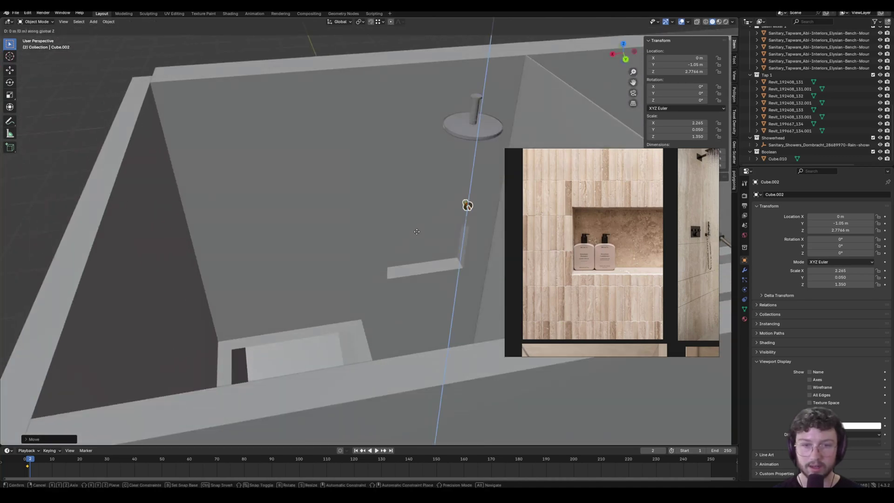
pyautogui.click(461, 267)
pyautogui.press('g')
pyautogui.press('z')
pyautogui.click(450, 261)
# - Rotate the shower tap 180° about Z and move it along Y towards the back wall
pyautogui.press('KP_Decimal')
pyautogui.scroll(-4, 367, 265)
pyautogui.moveTo(367, 265); pyautogui.dragTo(393, 266, button='middle')
pyautogui.write('rz')
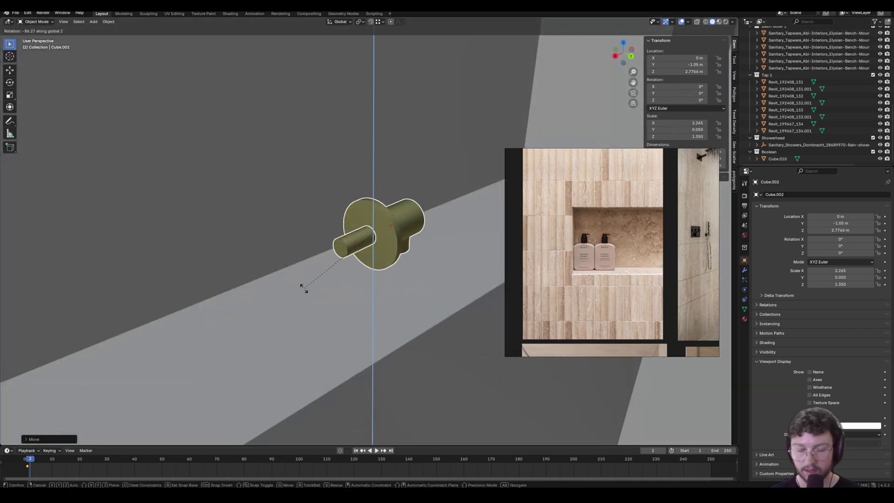
pyautogui.write('180')
pyautogui.press('Return')
pyautogui.press('g')
pyautogui.press('x')
pyautogui.press('y')
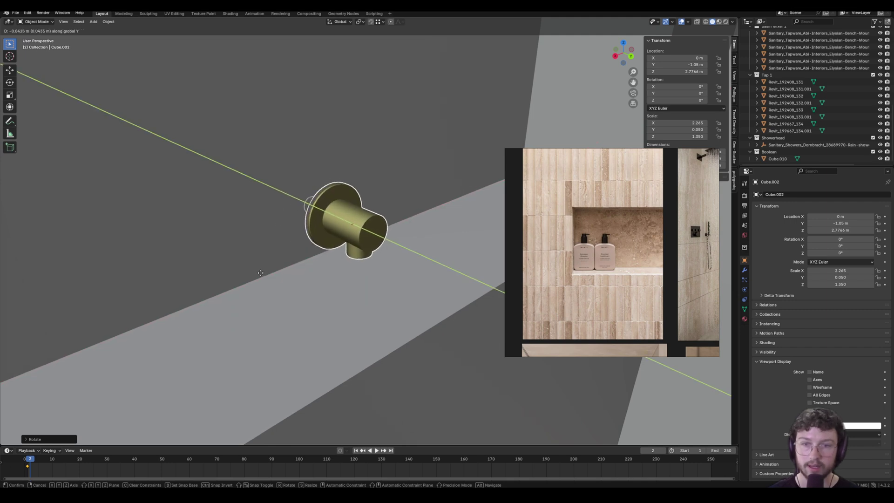
pyautogui.click(265, 276)
# - Slide the shower tap along X so it sits at the niche, nearer its bath-side end
pyautogui.moveTo(267, 278); pyautogui.dragTo(319, 238, button='middle')
pyautogui.press('g')
pyautogui.press('z')
pyautogui.press('z')
pyautogui.press('y')
pyautogui.press('x')
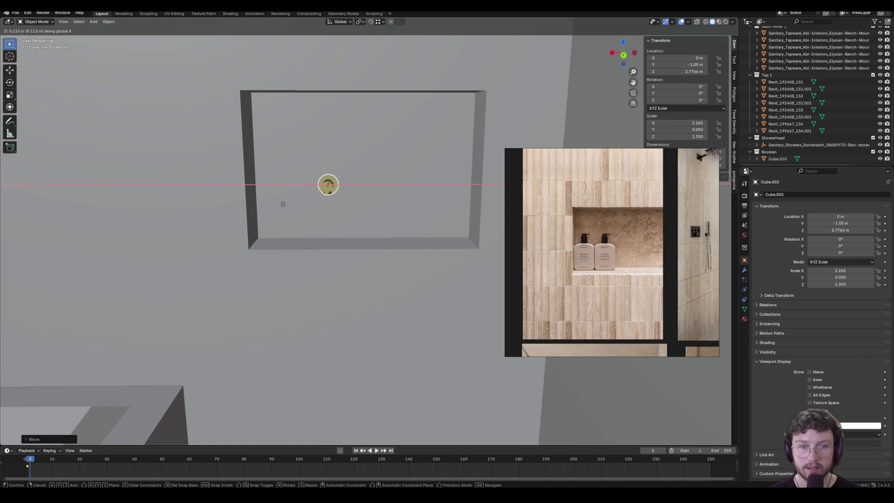
pyautogui.click(267, 210)
pyautogui.moveTo(266, 211); pyautogui.dragTo(279, 253, button='middle')
# - Move the shower tap objects to a new collection named Shower Tap
pyautogui.rightClick(320, 189)
pyautogui.click(320, 187)
pyautogui.click(322, 186)
pyautogui.write('Shower Tap')
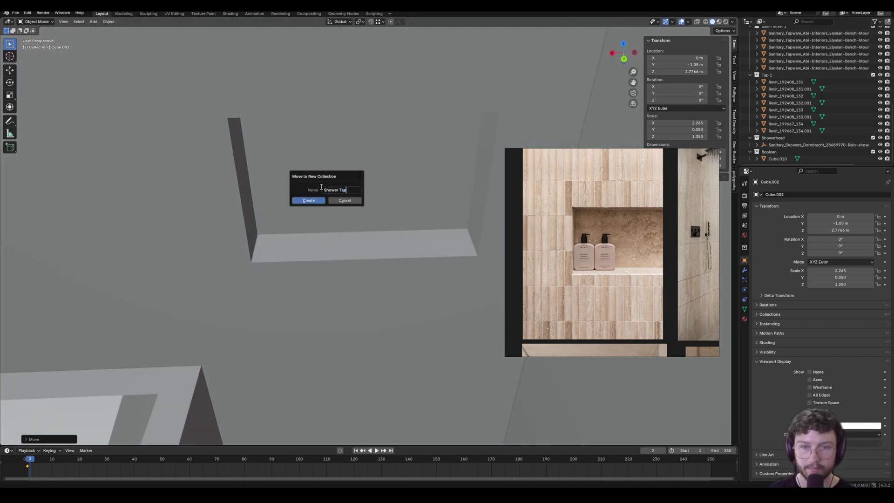
pyautogui.click(321, 200)
pyautogui.moveTo(323, 200); pyautogui.dragTo(348, 199, button='middle')
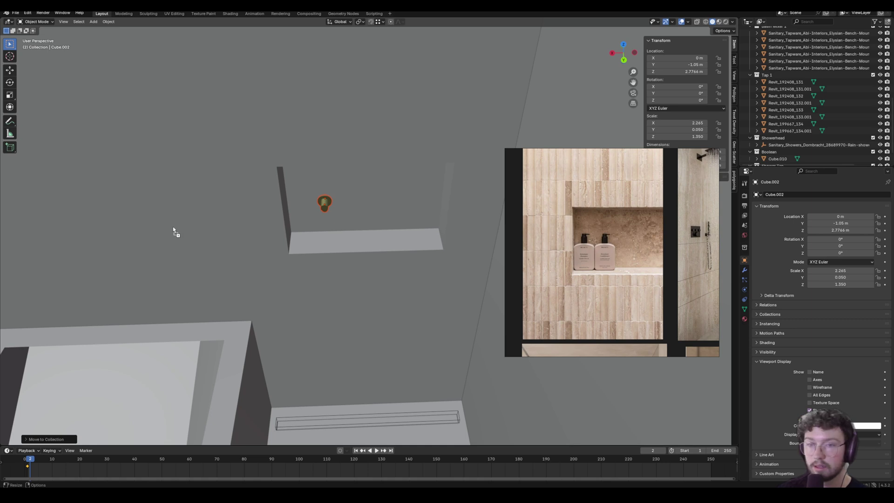
# - Import the bath spout model and place it over the bath in plan
pyautogui.moveTo(175, 230); pyautogui.dragTo(177, 231)
pyautogui.click(176, 393)
pyautogui.scroll(-6, 397, 189)
pyautogui.scroll(-2, 396, 190)
pyautogui.keyDown('alt'); pyautogui.moveTo(396, 189); pyautogui.dragTo(382, 258, button='middle'); pyautogui.keyUp('alt')
pyautogui.keyDown('alt'); pyautogui.scroll(-1, 382, 257); pyautogui.keyUp('alt')
pyautogui.press('g')
pyautogui.click(280, 277)
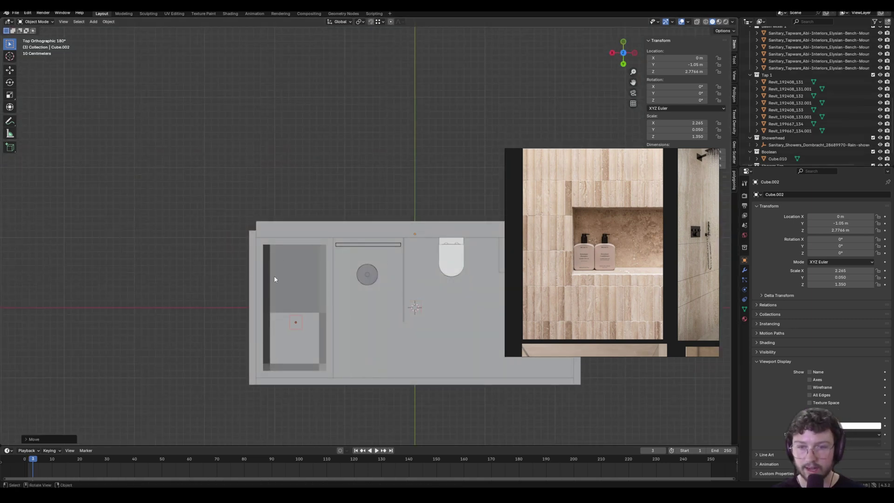
# - Raise the bath spout along Z until it clears the bath
pyautogui.press('g')
pyautogui.press('z')
pyautogui.rightClick(336, 290)
pyautogui.moveTo(329, 285); pyautogui.dragTo(254, 239, button='middle')
pyautogui.press('g')
pyautogui.press('z')
pyautogui.click(255, 248)
pyautogui.scroll(10, 328, 242)
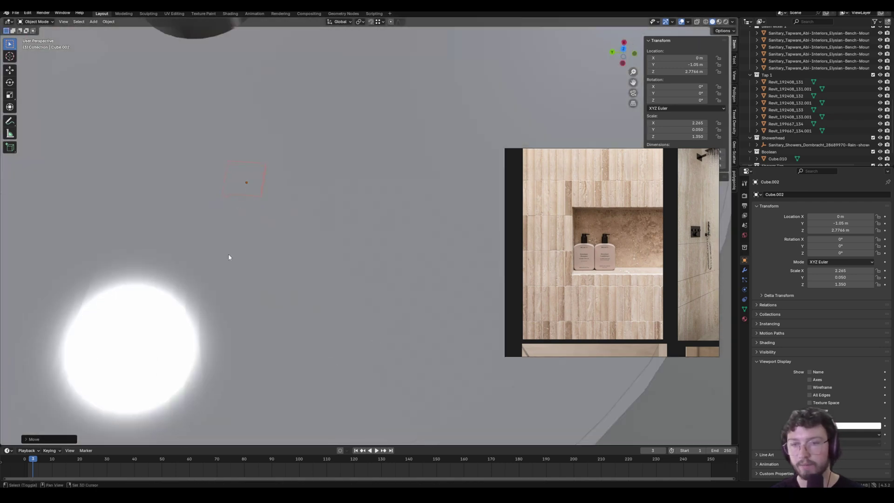
pyautogui.scroll(-10, 228, 257)
pyautogui.moveTo(228, 257); pyautogui.dragTo(309, 203, button='middle')
pyautogui.press('g')
pyautogui.press('z')
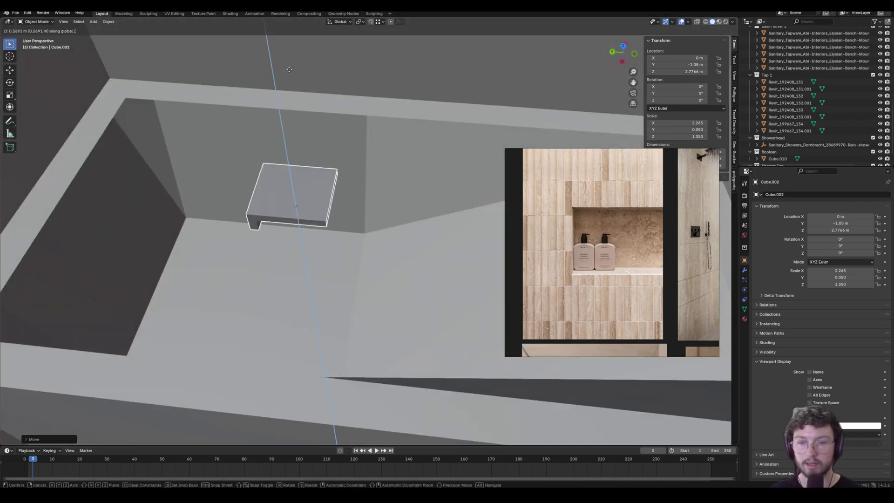
pyautogui.click(287, 46)
pyautogui.press('r')
pyautogui.press('z')
pyautogui.rightClick(287, 54)
# - Move the bath spout along Y to the end of the bath opposite the niche wall
pyautogui.keyDown('shift'); pyautogui.moveTo(273, 130); pyautogui.dragTo(452, 135, button='middle'); pyautogui.keyUp('shift')
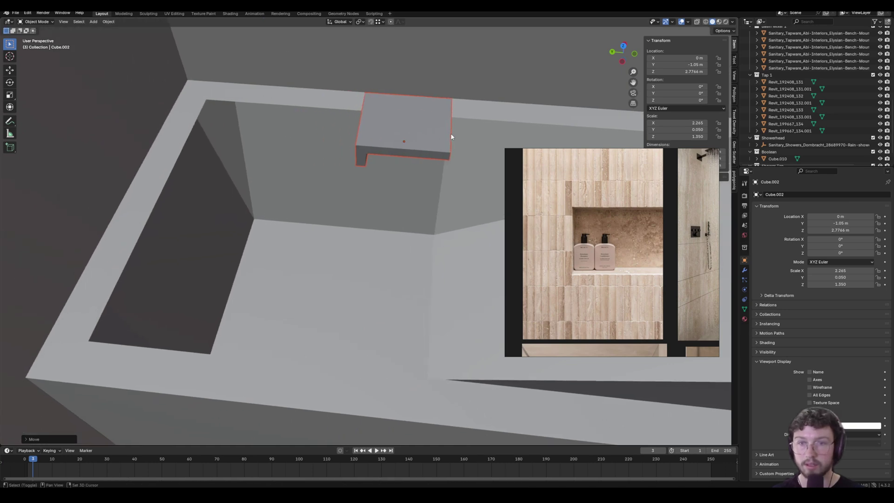
pyautogui.press('g')
pyautogui.press('y')
pyautogui.click(168, 147)
pyautogui.keyDown('alt'); pyautogui.moveTo(167, 147); pyautogui.dragTo(271, 218, button='middle'); pyautogui.keyUp('alt')
pyautogui.keyDown('alt'); pyautogui.scroll(-1, 271, 217); pyautogui.keyUp('alt')
pyautogui.scroll(-6, 281, 181)
pyautogui.keyDown('alt'); pyautogui.moveTo(284, 176); pyautogui.dragTo(325, 260, button='middle'); pyautogui.keyUp('alt')
pyautogui.scroll(-4, 325, 260)
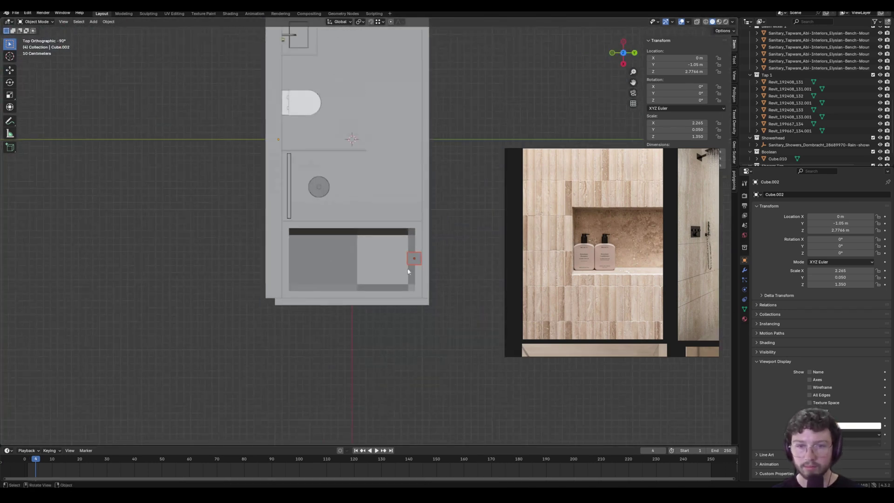
# - Centre the bath spout along X across the bath's width and pull it along Y over the inner edge of the bath's end
pyautogui.scroll(4, 418, 271)
pyautogui.press('g')
pyautogui.press('x')
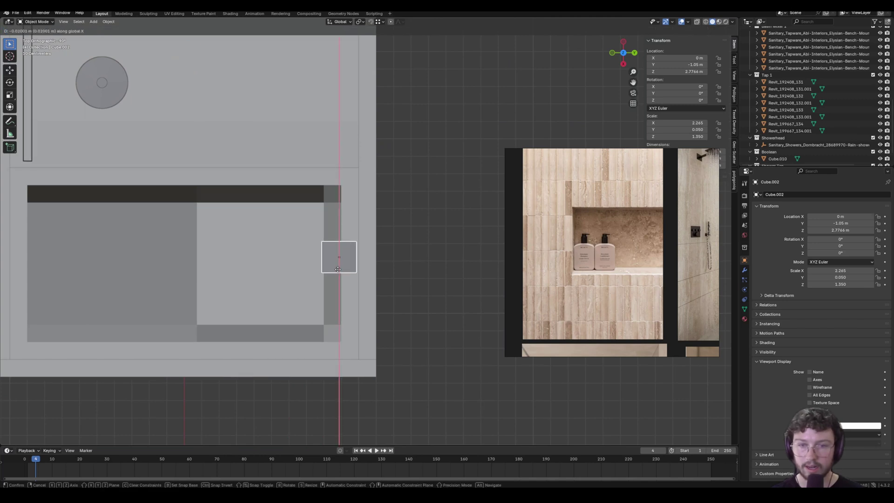
pyautogui.click(338, 278)
pyautogui.press('g')
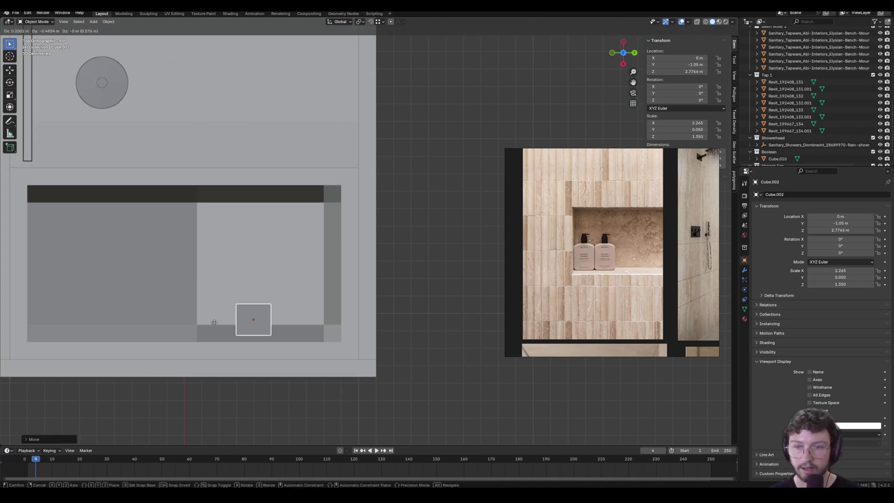
pyautogui.press('x')
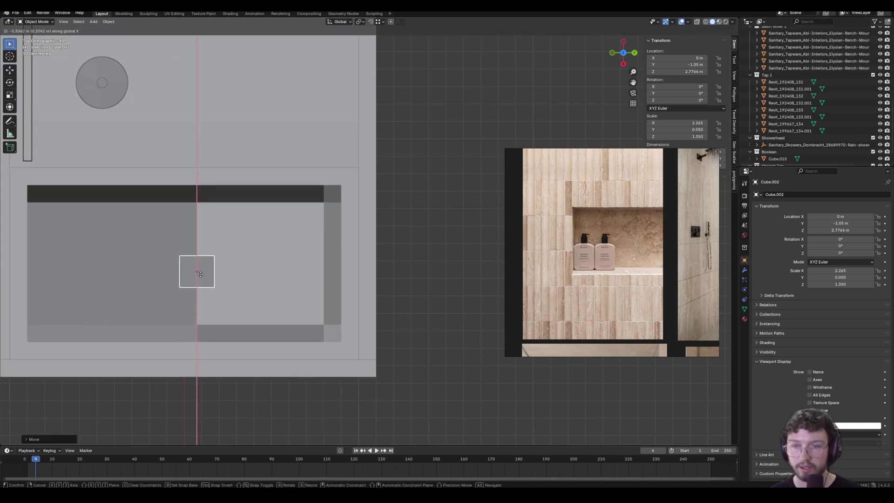
pyautogui.press('y')
pyautogui.click(317, 269)
# - Move the bath spout objects to a new collection named Bath Spout
pyautogui.rightClick(317, 269)
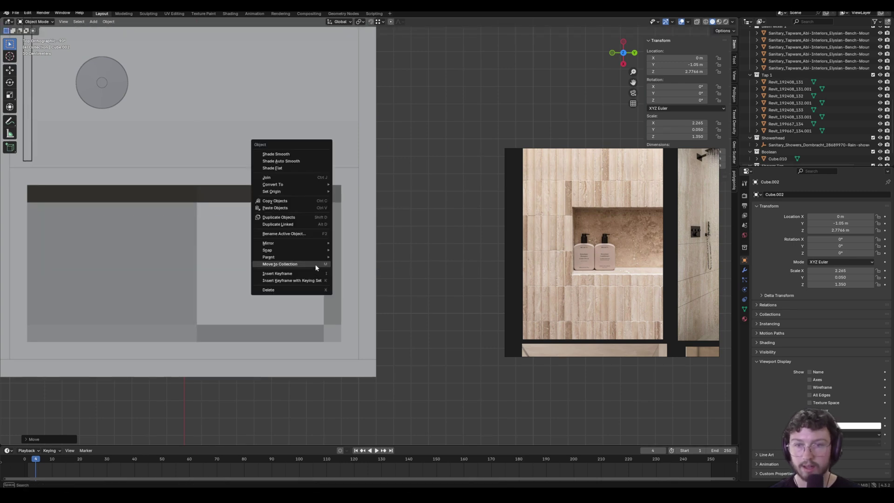
pyautogui.click(315, 263)
pyautogui.click(303, 263)
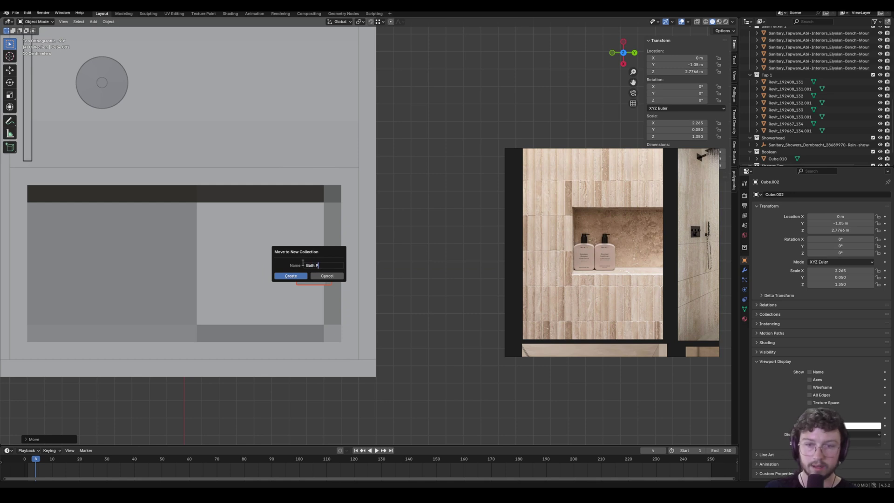
pyautogui.press('Return')
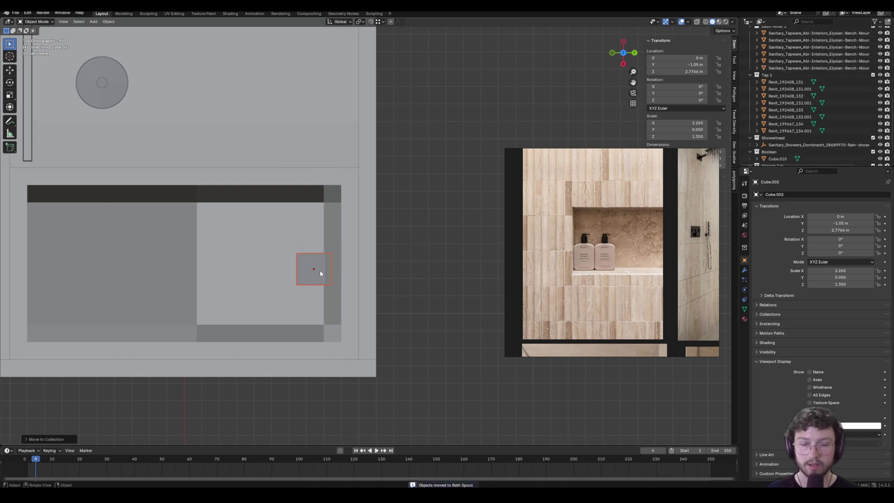
pyautogui.moveTo(319, 270); pyautogui.dragTo(406, 218, button='middle')
pyautogui.press('g')
pyautogui.press('z')
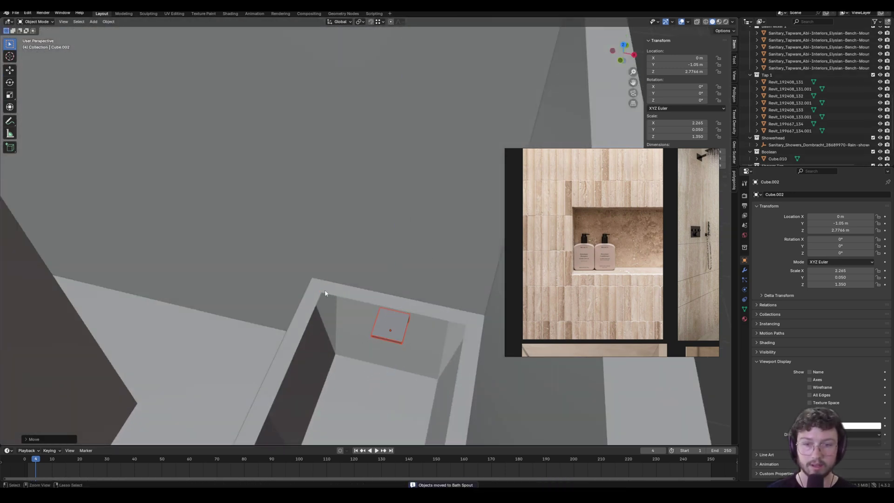
pyautogui.scroll(-3, 819, 121)
pyautogui.click(819, 158)
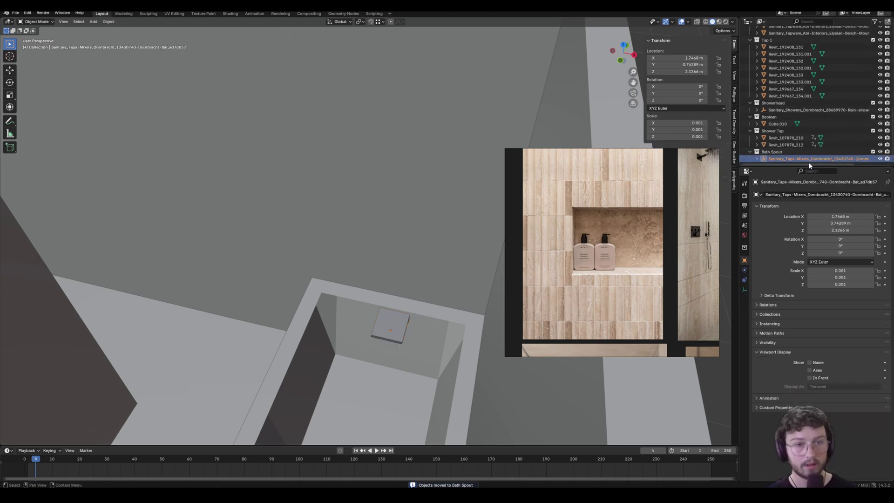
pyautogui.click(398, 327)
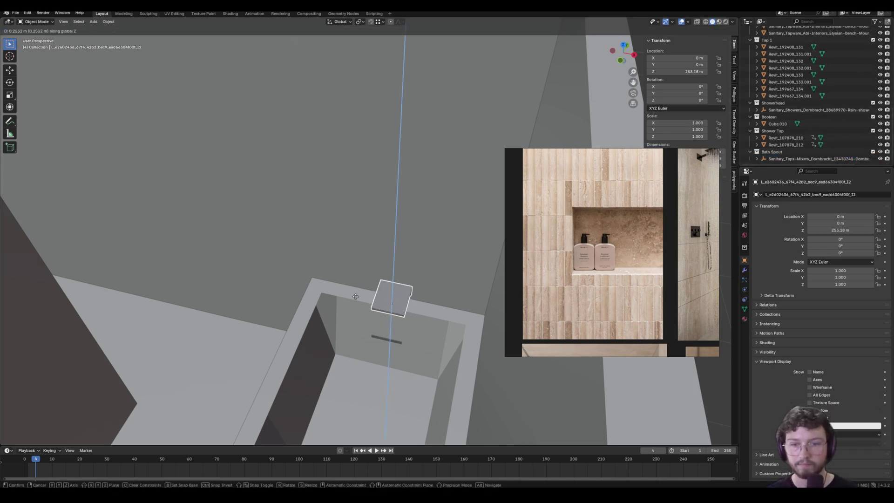
# - Select the whole bath spout hierarchy and raise it along Z until it clears the bath's rim
pyautogui.click(791, 159)
pyautogui.keyDown('ctrl'); pyautogui.moveTo(364, 302); pyautogui.dragTo(363, 300); pyautogui.keyUp('ctrl')
pyautogui.keyDown('ctrl'); pyautogui.moveTo(405, 250); pyautogui.dragTo(476, 358); pyautogui.keyUp('ctrl')
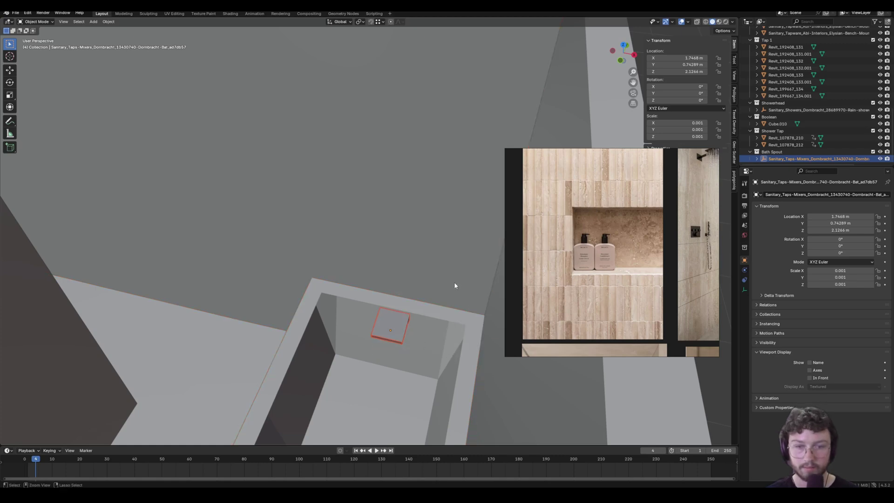
pyautogui.press('g')
pyautogui.press('z')
pyautogui.click(398, 321)
# - Slide the bath spout along Y until its mounting end meets the wall behind the bath
pyautogui.moveTo(398, 320); pyautogui.dragTo(358, 196, button='middle')
pyautogui.press('g')
pyautogui.press('y')
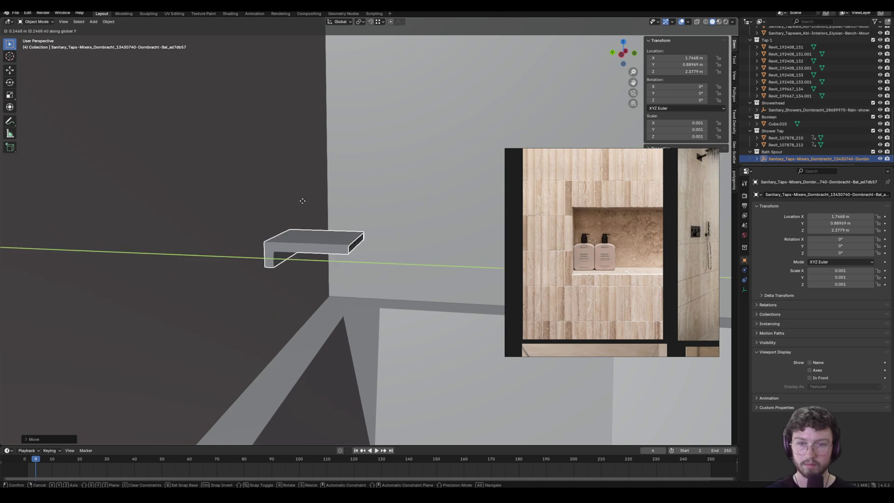
pyautogui.click(295, 203)
pyautogui.moveTo(295, 204); pyautogui.dragTo(337, 183, button='middle')
pyautogui.press('g')
pyautogui.press('x')
pyautogui.press('y')
pyautogui.click(421, 103)
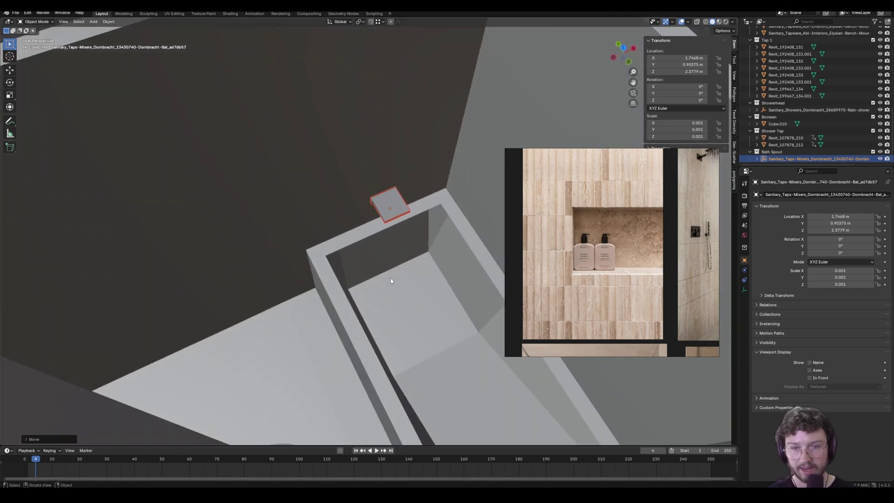
# - Add a lengthwise loop cut through the middle of the bath and return to Object Mode
pyautogui.click(391, 284)
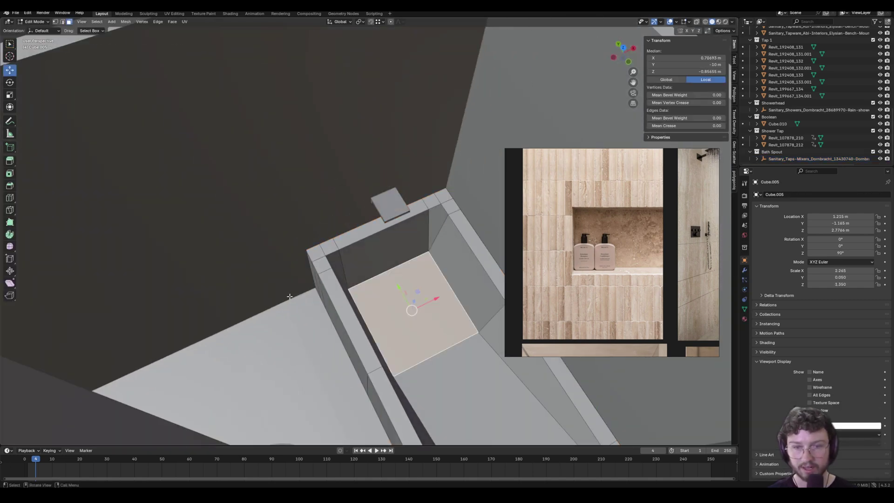
pyautogui.click(10, 197)
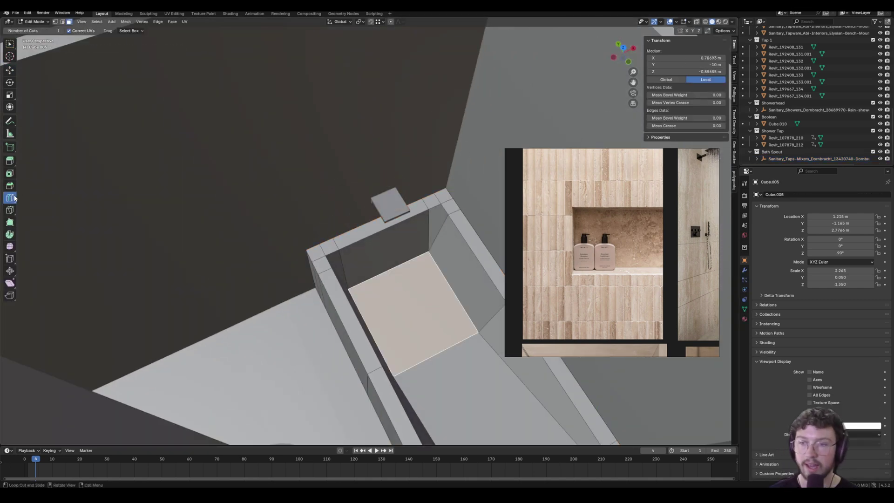
pyautogui.click(388, 252)
pyautogui.click(9, 70)
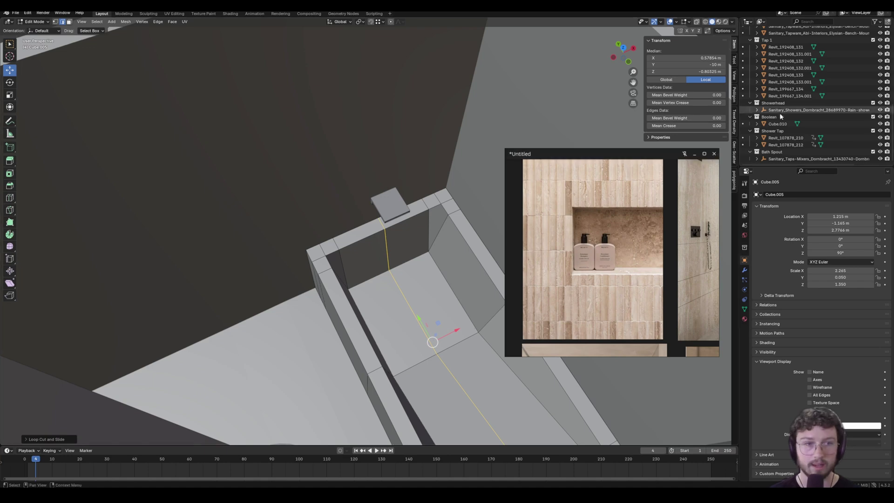
pyautogui.moveTo(486, 203); pyautogui.dragTo(453, 188, button='middle')
pyautogui.press('Tab')
pyautogui.scroll(3, 417, 215)
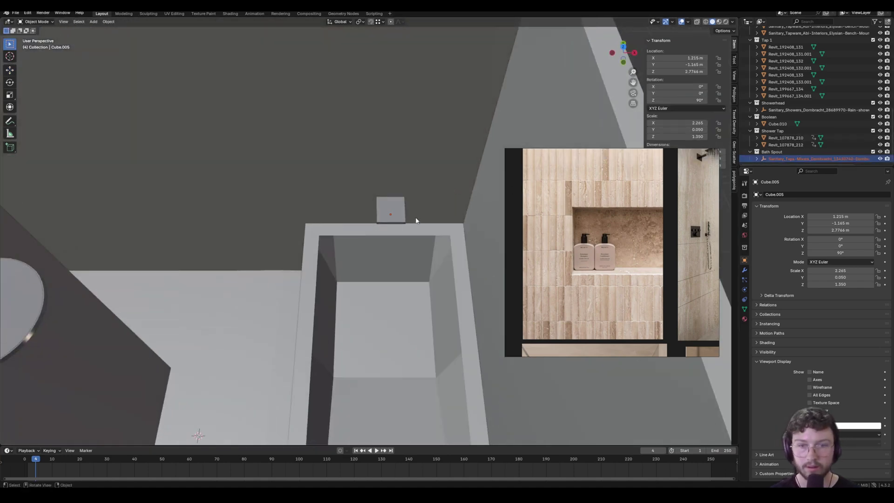
# - Move the bath spout along X in top view to centre it across the bath's width
pyautogui.scroll(-2, 419, 202)
pyautogui.moveTo(372, 217); pyautogui.dragTo(373, 216)
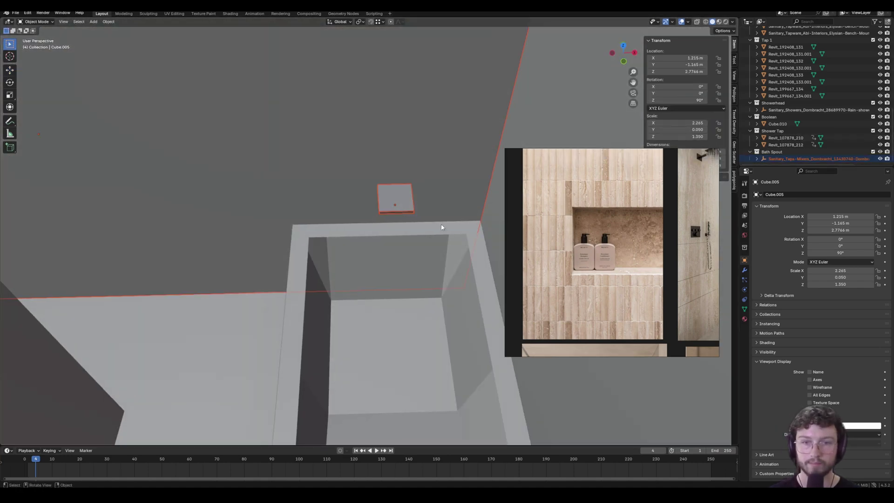
pyautogui.scroll(-4, 467, 304)
pyautogui.keyDown('alt'); pyautogui.moveTo(403, 243); pyautogui.dragTo(417, 286, button='middle'); pyautogui.keyUp('alt')
pyautogui.scroll(4, 389, 223)
pyautogui.keyDown('shift'); pyautogui.moveTo(390, 225); pyautogui.dragTo(379, 288, button='middle'); pyautogui.keyUp('shift')
pyautogui.press('g')
pyautogui.press('x')
pyautogui.press('y')
pyautogui.press('x')
pyautogui.click(337, 289)
pyautogui.scroll(-4, 347, 284)
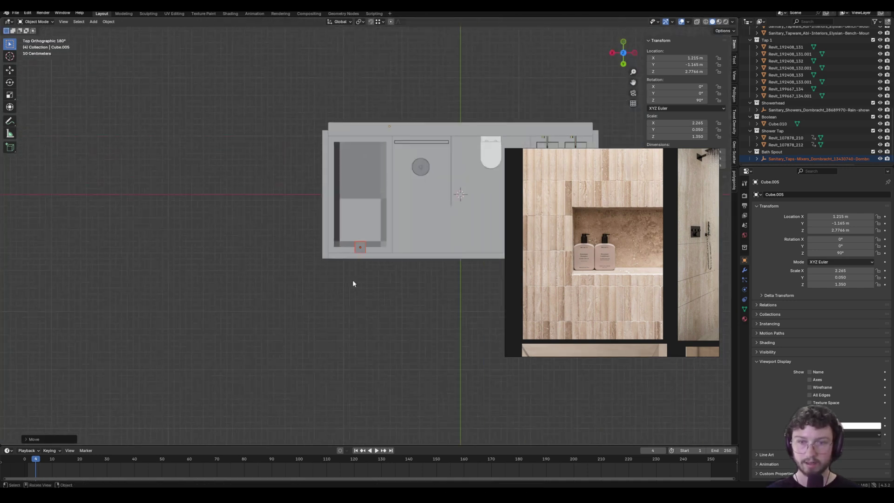
# - Save the ensuite file and deselect the bath spout
pyautogui.moveTo(409, 243); pyautogui.dragTo(287, 225, button='middle')
pyautogui.scroll(4, 396, 219)
pyautogui.hotkey('ctrl', 's')
pyautogui.scroll(-5, 418, 231)
pyautogui.click(392, 208)
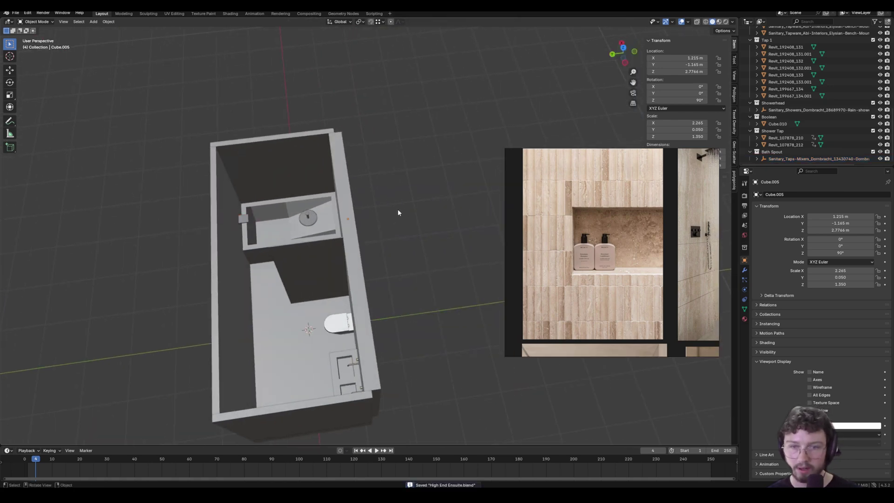
# - Lower the shower tap slightly along Z inside the wall niche and rotate it 180° about Z
pyautogui.moveTo(393, 209); pyautogui.dragTo(349, 219, button='middle')
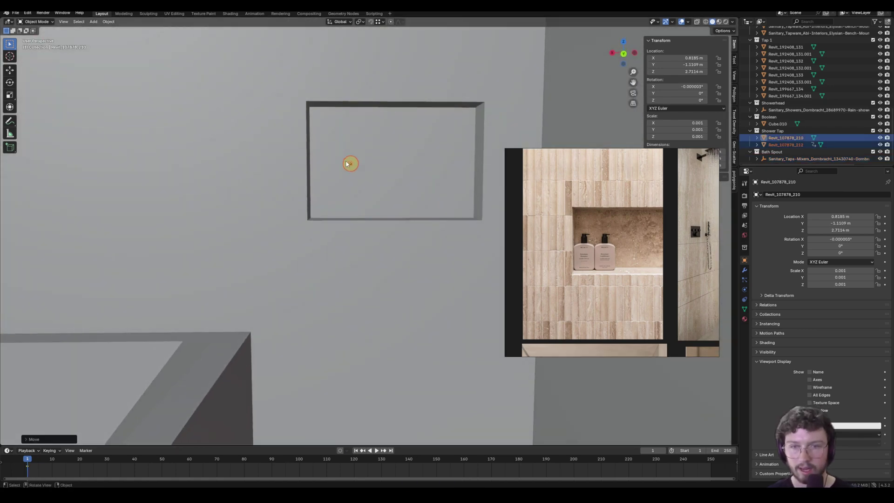
pyautogui.press('g')
pyautogui.press('z')
pyautogui.click(350, 171)
pyautogui.write('rrz180')
pyautogui.click(350, 170)
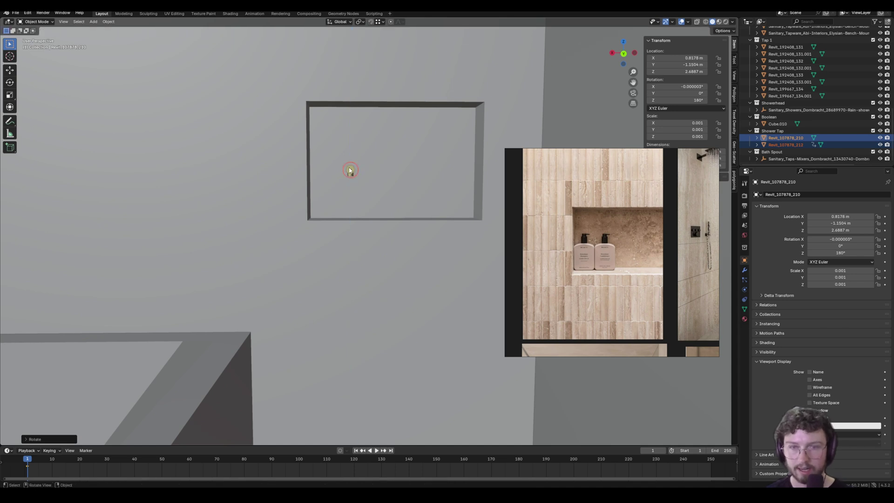
# - Push the shower tap along Y back against the niche's rear wall
pyautogui.scroll(6, 326, 172)
pyautogui.press('g')
pyautogui.press('y')
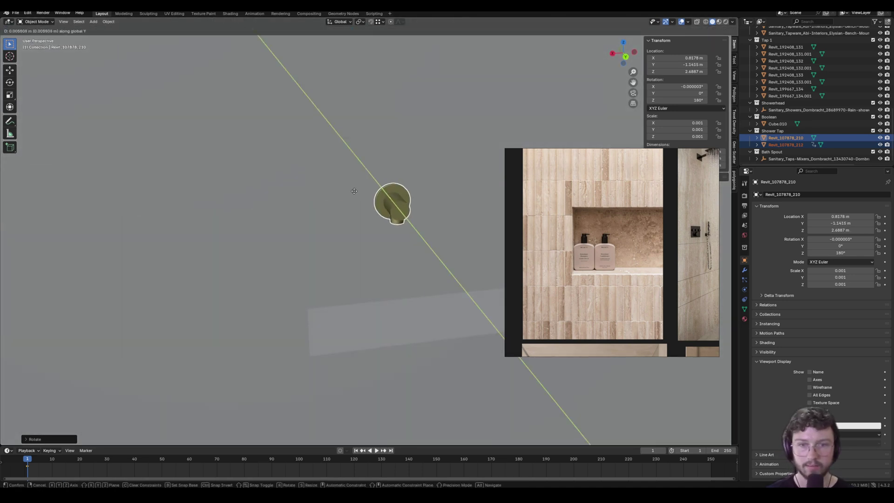
pyautogui.click(352, 189)
pyautogui.scroll(-5, 351, 189)
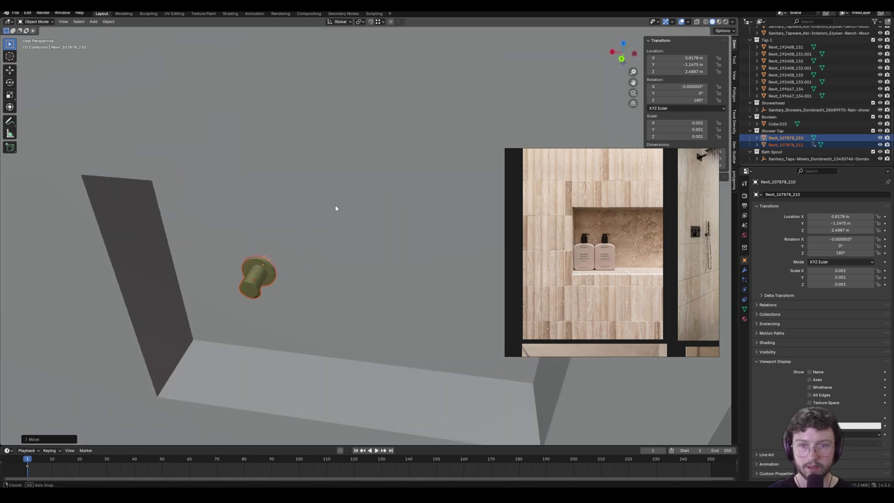
# - Duplicate the shower tap, place the copy at the spout end of the bath and turn it 180°
pyautogui.moveTo(335, 210); pyautogui.dragTo(367, 250, button='middle')
pyautogui.hotkey('shift', 'd')
pyautogui.click(214, 191)
pyautogui.press('r')
pyautogui.click(184, 277)
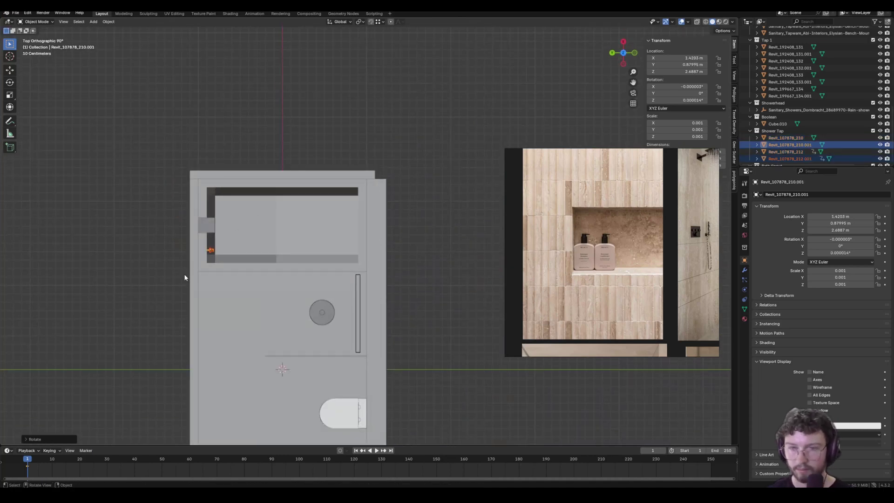
# - Move the tap copy beside the bath spout and lower it along Z to the spout's height
pyautogui.scroll(4, 312, 238)
pyautogui.press('g')
pyautogui.keyDown('shift'); pyautogui.moveTo(124, 257); pyautogui.dragTo(290, 185, button='middle'); pyautogui.keyUp('shift')
pyautogui.click(324, 211)
pyautogui.press('g')
pyautogui.press('z')
pyautogui.click(302, 273)
# - Push the tap copy along Y against the wall and adjust its spacing from the bath spout along X
pyautogui.press('g')
pyautogui.press('y')
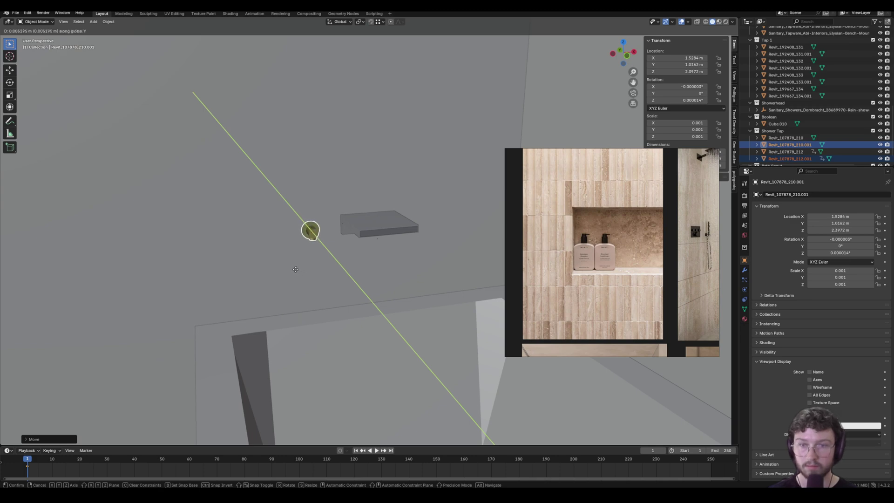
pyautogui.click(295, 269)
pyautogui.moveTo(295, 268); pyautogui.dragTo(275, 273, button='middle')
pyautogui.press('g')
pyautogui.press('y')
pyautogui.click(376, 237)
pyautogui.press('g')
pyautogui.press('x')
pyautogui.click(285, 251)
# - Deselect the tap copy and save the file
pyautogui.scroll(-3, 389, 291)
pyautogui.moveTo(274, 273); pyautogui.dragTo(342, 264, button='middle')
pyautogui.click(385, 164)
pyautogui.hotkey('ctrl', 's')
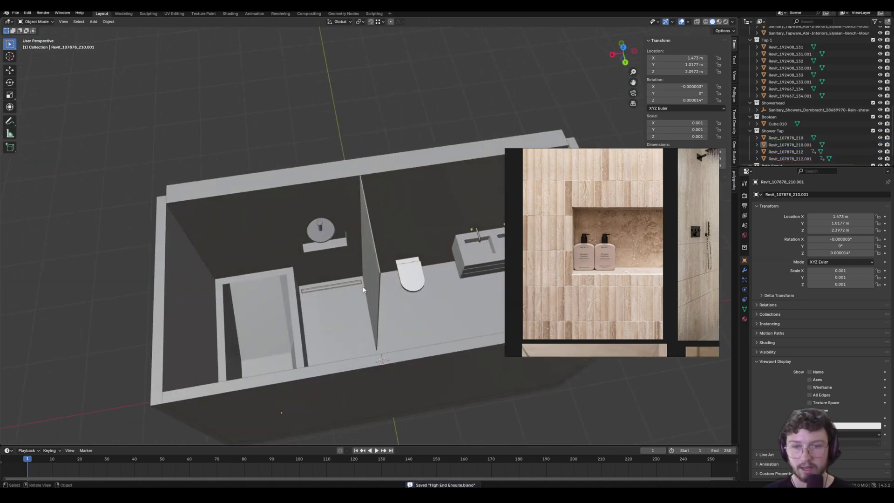
# - Try deleting the boolean cutter cube at the shower floor's drain slot, and undo the deletion
pyautogui.scroll(5, 361, 291)
pyautogui.press('Delete')
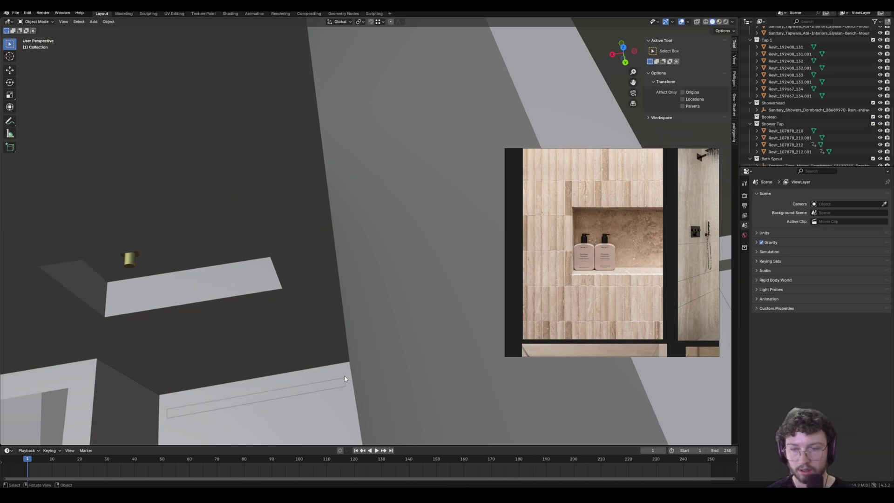
pyautogui.hotkey('ctrl', 'z')
pyautogui.scroll(-10, 346, 379)
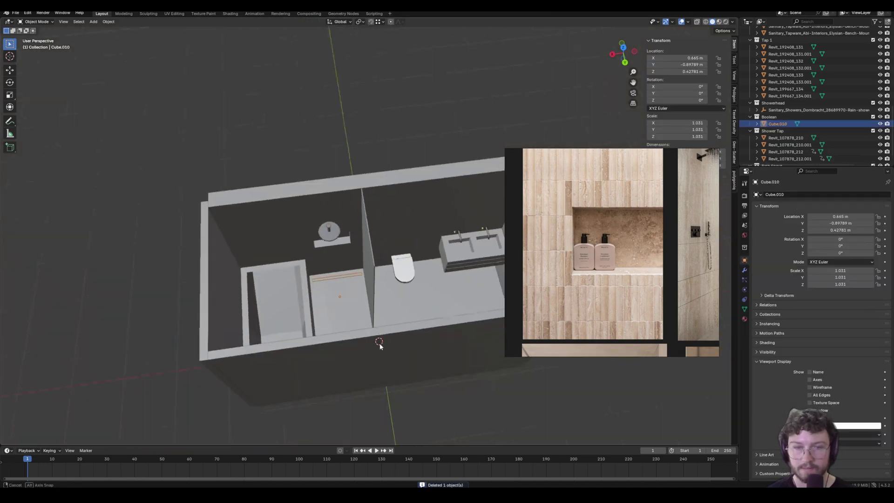
# - Save the file again and add a camera to the scene
pyautogui.hotkey('ctrl', 's')
pyautogui.moveTo(340, 368); pyautogui.dragTo(183, 331, button='middle')
pyautogui.click(183, 331)
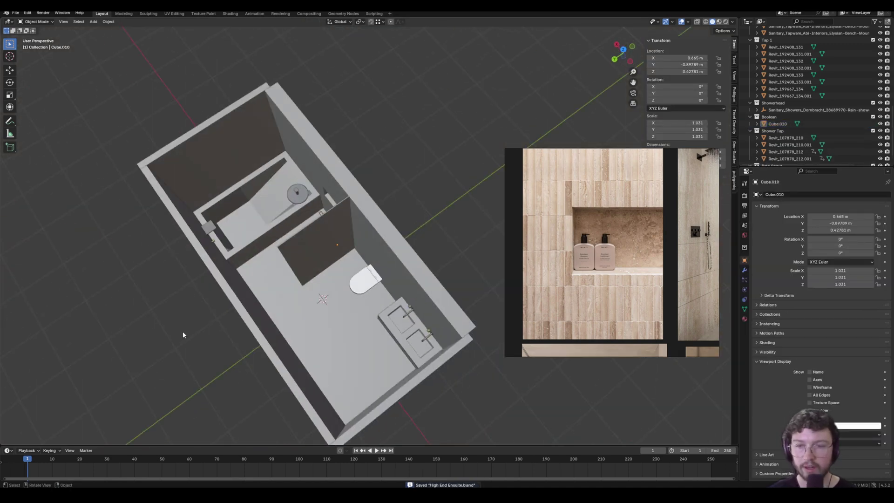
pyautogui.hotkey('shift', 'a')
pyautogui.moveTo(184, 333)
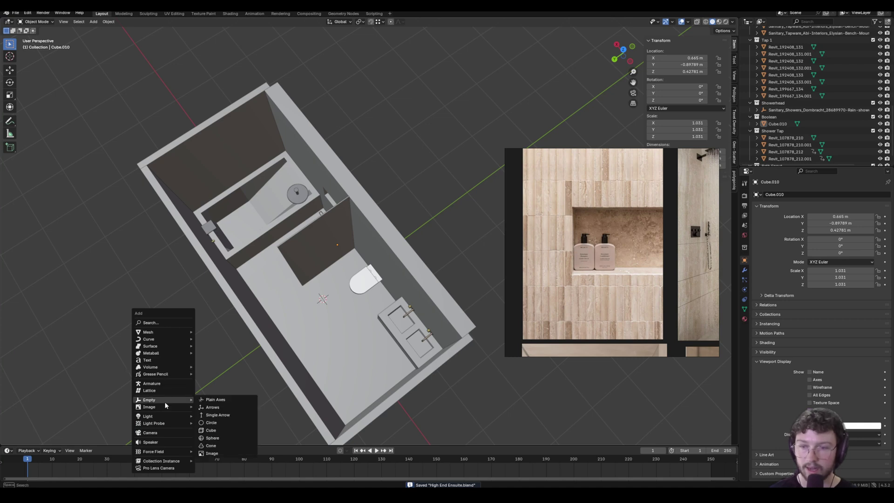
pyautogui.click(149, 433)
# - Put away the reference image and split the 3D viewport vertically into two equal halves
pyautogui.scroll(-4, 429, 283)
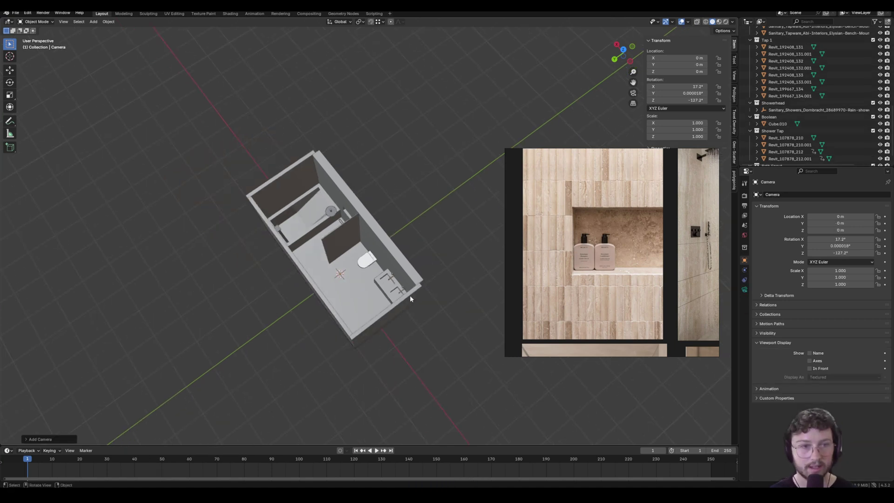
pyautogui.scroll(-1, 881, 111)
pyautogui.scroll(10, 881, 111)
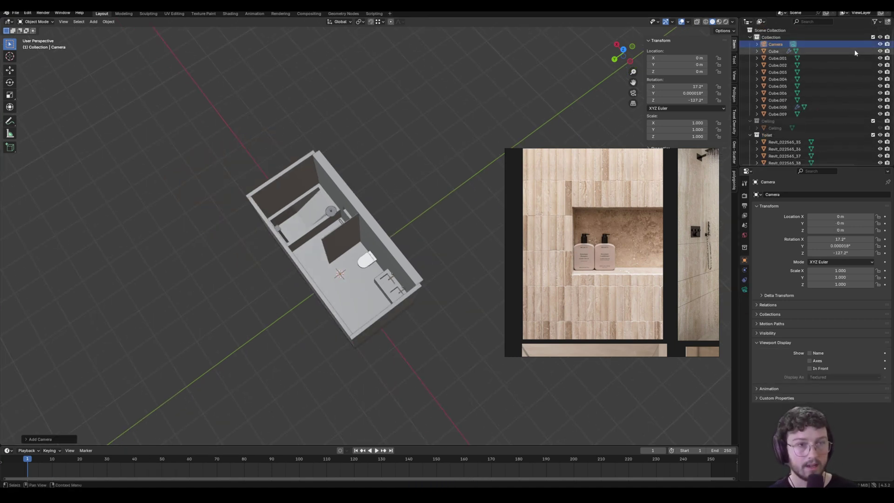
pyautogui.moveTo(371, 205); pyautogui.dragTo(413, 201, button='middle')
pyautogui.scroll(-3, 400, 207)
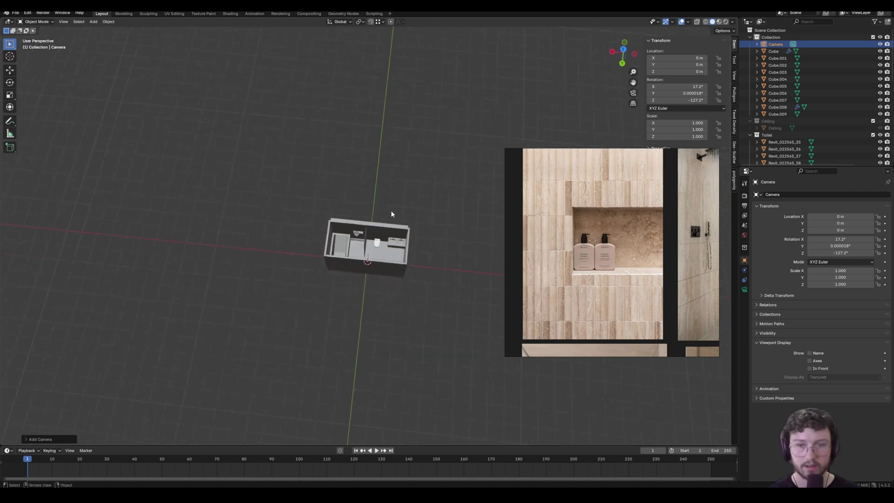
pyautogui.moveTo(687, 186); pyautogui.dragTo(1, 149, button='right')
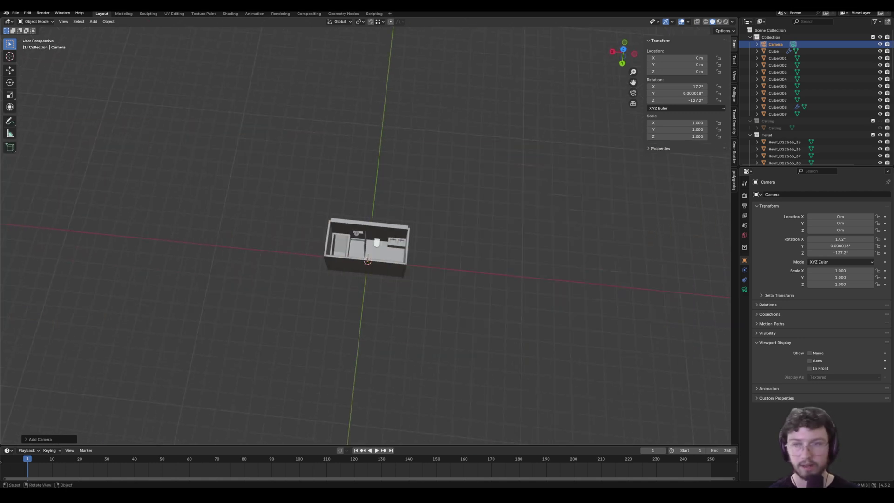
pyautogui.rightClick(738, 291)
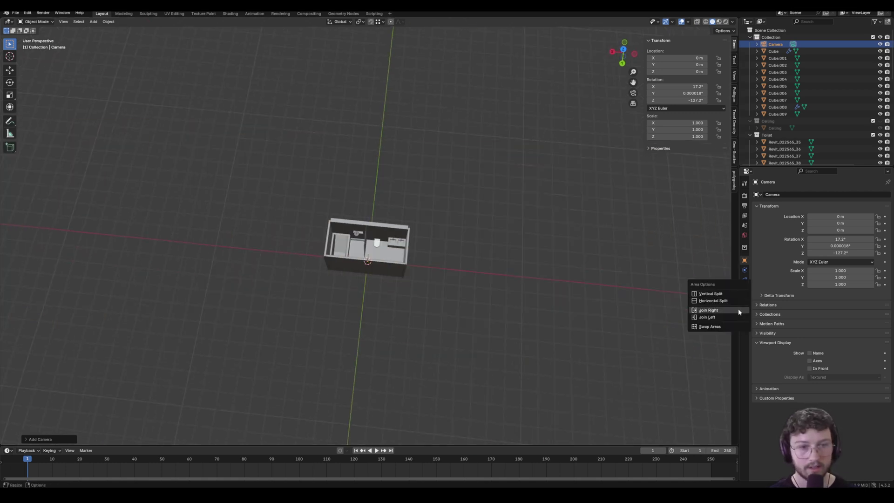
pyautogui.click(729, 294)
pyautogui.click(365, 275)
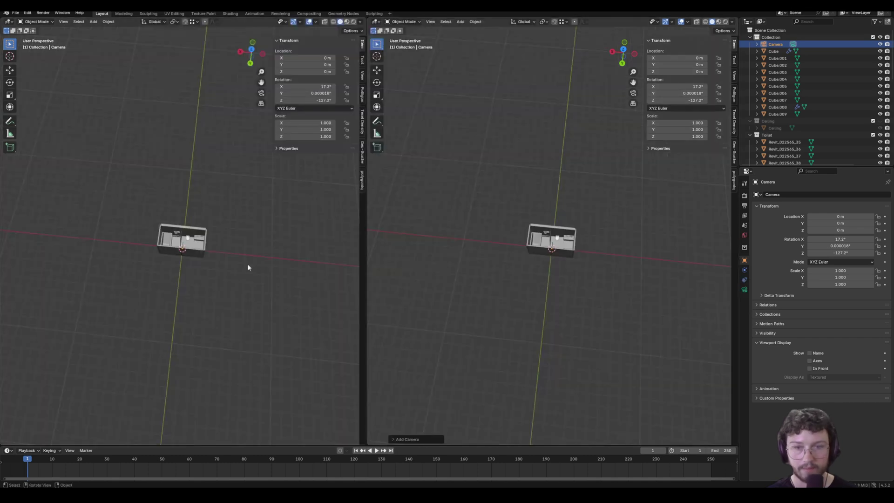
# - Show the camera's view in one of the two viewports and select the camera for positioning
pyautogui.rightClick(201, 253)
pyautogui.click(258, 251)
pyautogui.press('KP_0')
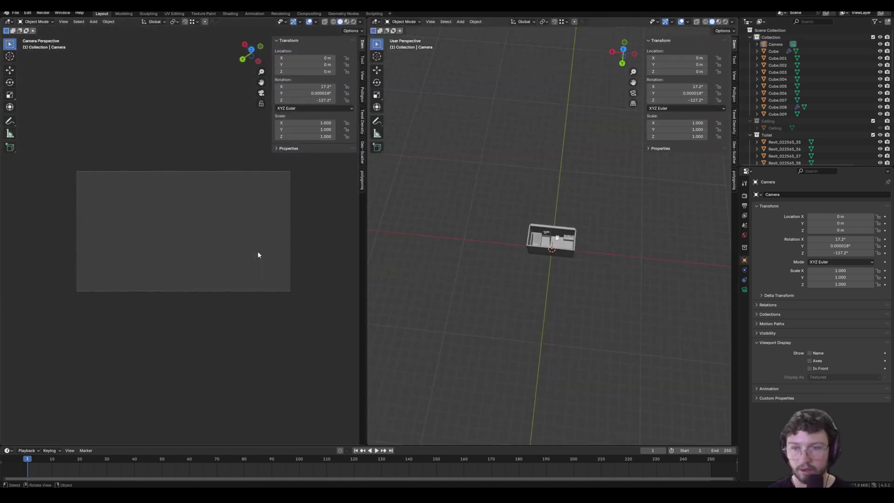
pyautogui.scroll(-2, 681, 213)
pyautogui.click(775, 44)
# - Move the camera to the room's vanity end, about X -3.49 m and Y 0.36 m, and raise it to about Z 4.23 m
pyautogui.scroll(8, 569, 225)
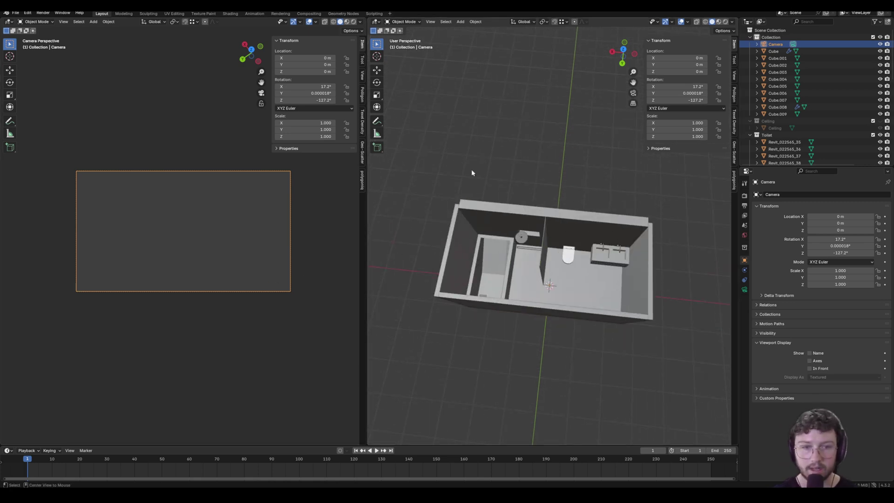
pyautogui.scroll(-6, 490, 170)
pyautogui.press('KP_1')
pyautogui.press('KP_7')
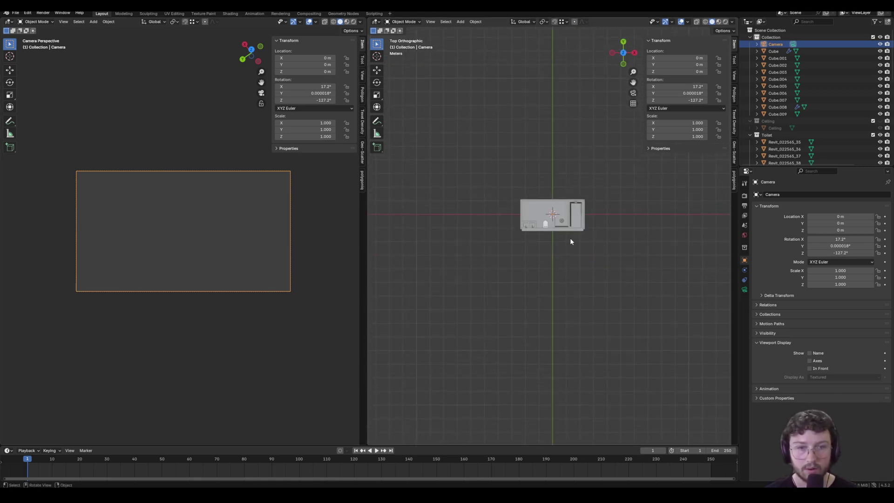
pyautogui.moveTo(522, 253); pyautogui.dragTo(544, 230, button='middle')
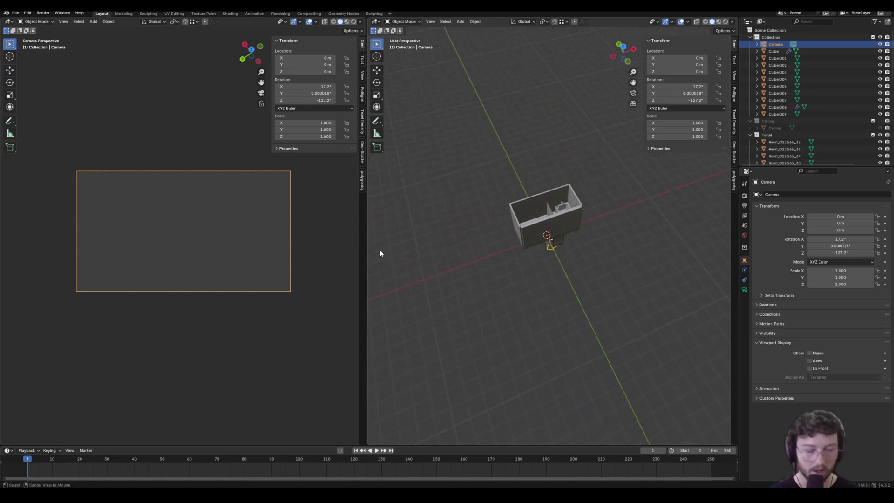
pyautogui.keyDown('alt'); pyautogui.moveTo(384, 253); pyautogui.dragTo(473, 199, button='middle'); pyautogui.keyUp('alt')
pyautogui.press('g')
pyautogui.click(519, 228)
pyautogui.moveTo(519, 227); pyautogui.dragTo(569, 175, button='middle')
pyautogui.press('g')
pyautogui.press('z')
pyautogui.click(582, 180)
# - Rotate the camera about the X axis
pyautogui.press('r')
pyautogui.press('x')
pyautogui.click(478, 168)
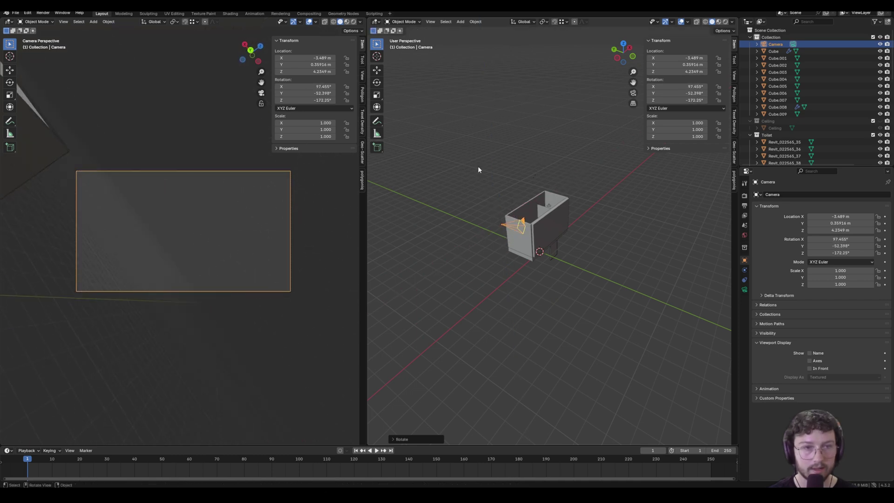
# - Set the camera's rotation to 90° on X, 90° on Y and 0° on Z
pyautogui.click(692, 86)
pyautogui.write('90')
pyautogui.press('Tab')
pyautogui.write('90')
pyautogui.press('Tab')
pyautogui.write('0')
pyautogui.press('Return')
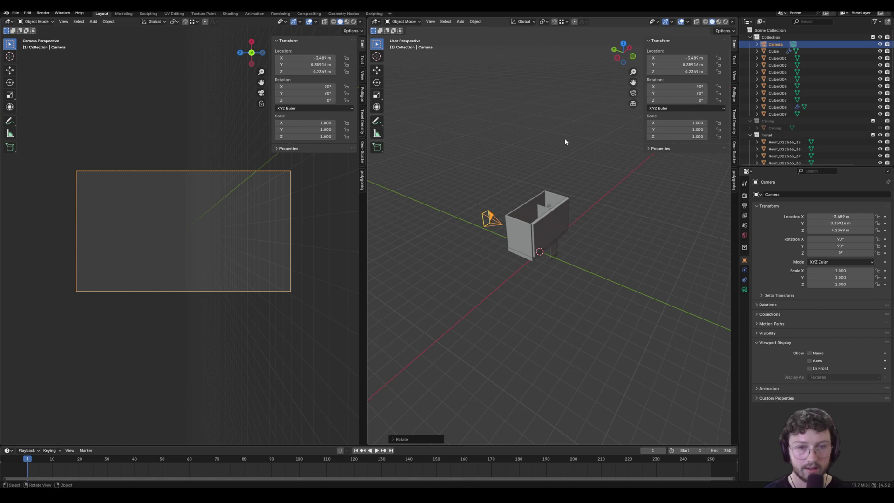
# - Reset the camera's X and Y rotation to 0°
pyautogui.scroll(3, 533, 132)
pyautogui.click(674, 87)
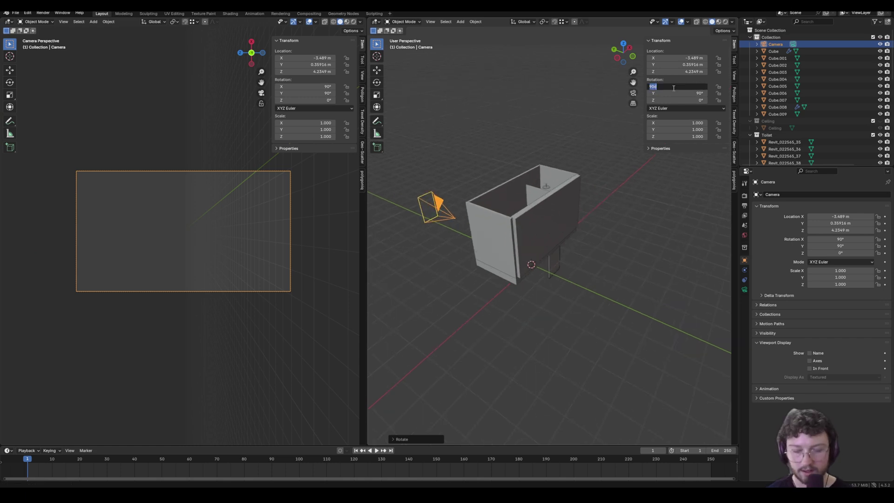
pyautogui.press('Return')
pyautogui.moveTo(613, 130); pyautogui.dragTo(602, 183, button='middle')
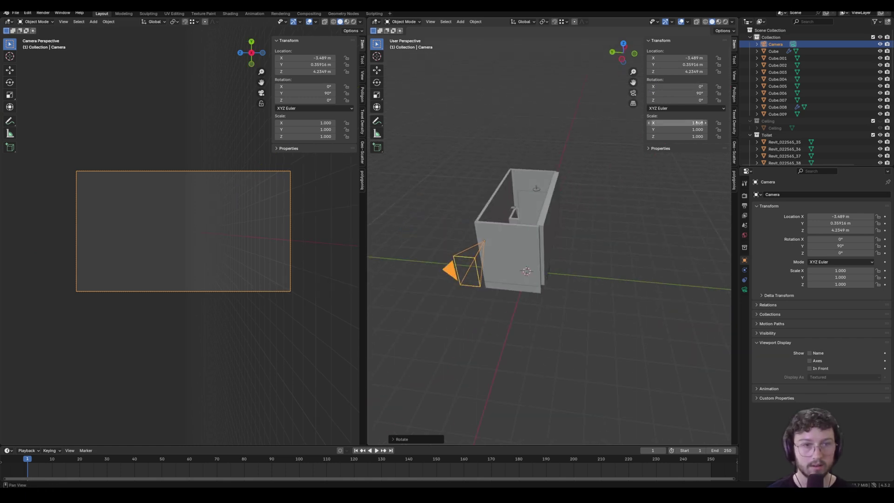
pyautogui.click(698, 92)
pyautogui.press('Return')
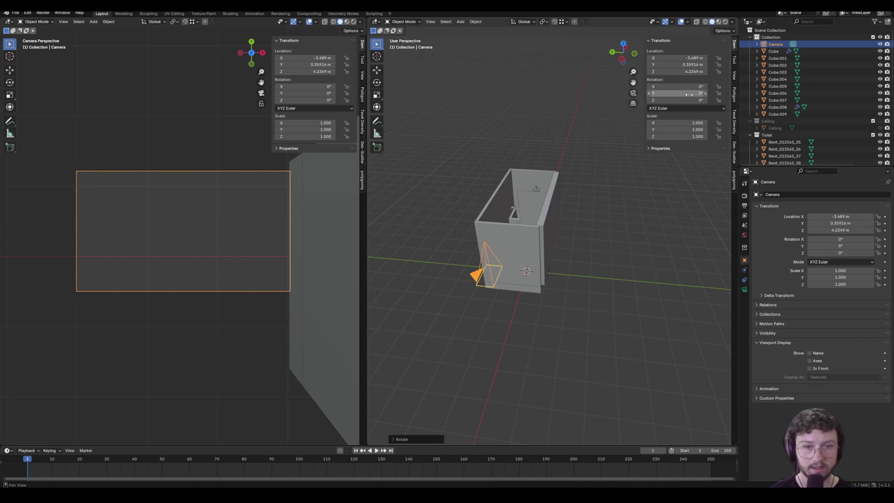
# - Set the camera's X rotation to 90° and rotate it about Z to -90° so it faces down the room
pyautogui.click(692, 86)
pyautogui.write('90')
pyautogui.press('Return')
pyautogui.press('r')
pyautogui.press('z')
pyautogui.click(498, 260)
# - In top view, move the camera inside the room's vanity end, to about X -2.18 m and Y 0.23 m
pyautogui.press('KP_7')
pyautogui.press('g')
pyautogui.click(541, 244)
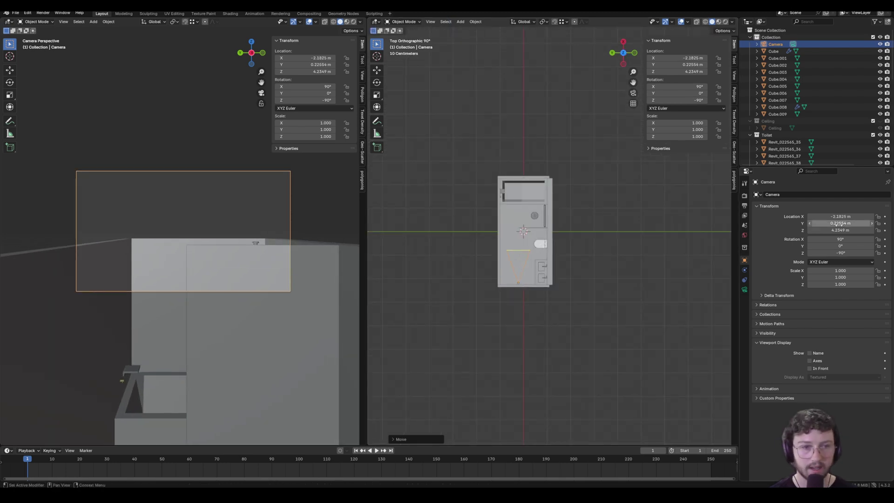
# - Set the camera's focal length to 18 mm and lower the camera to about Z 2.77 m
pyautogui.click(744, 290)
pyautogui.click(831, 227)
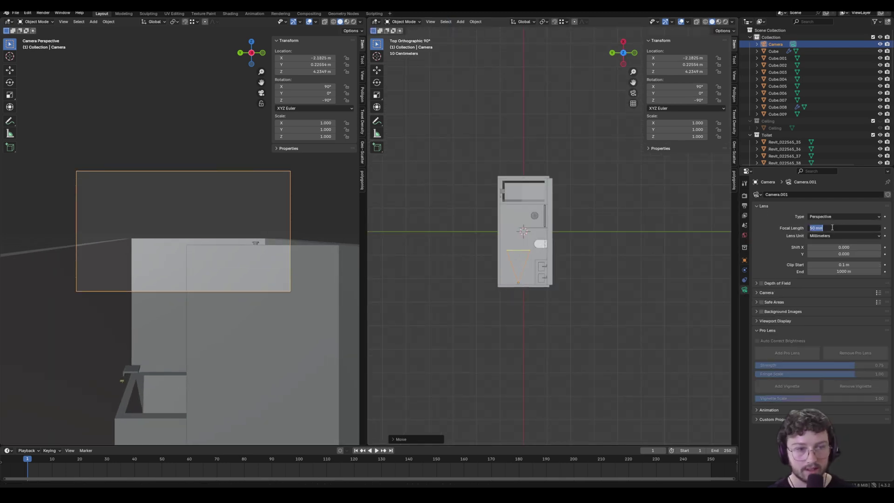
pyautogui.click(746, 294)
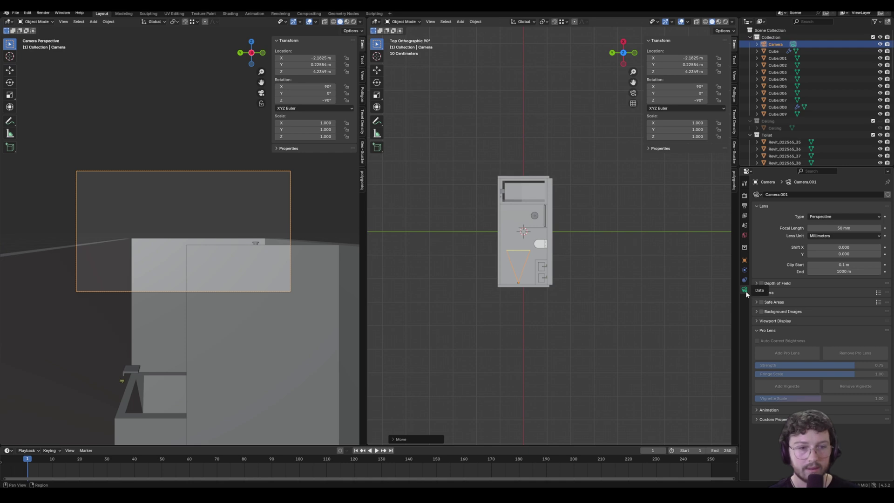
pyautogui.click(853, 227)
pyautogui.write('18')
pyautogui.press('Return')
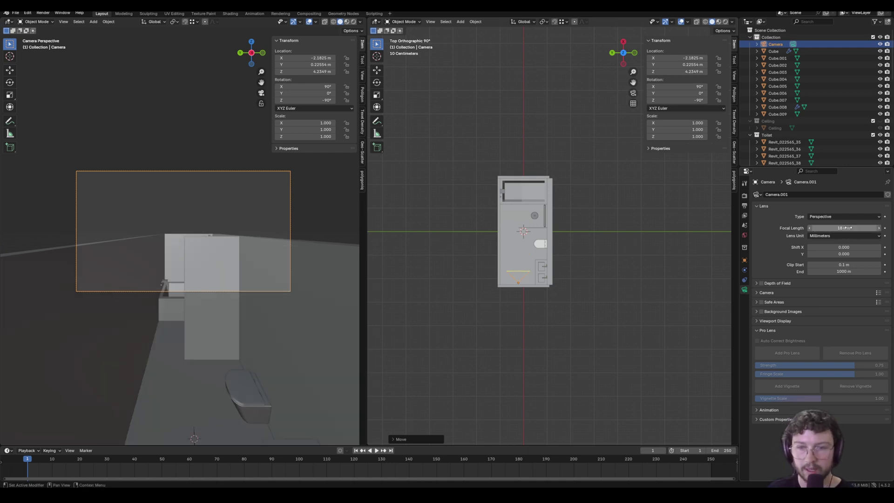
pyautogui.press('g')
pyautogui.press('z')
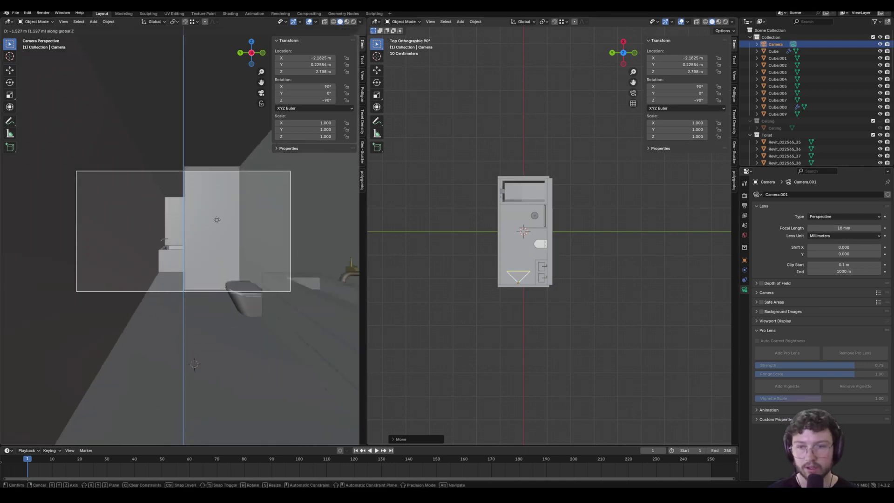
pyautogui.click(217, 220)
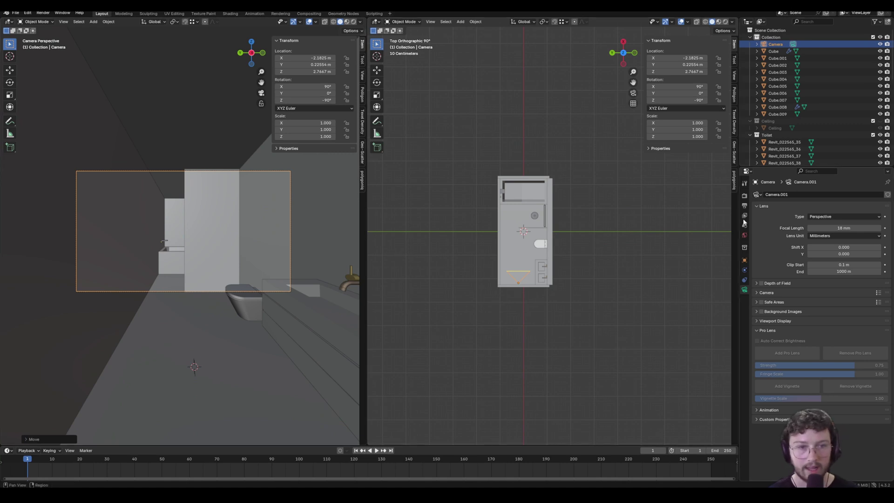
# - Set the render output resolution to 1080 × 1350 px
pyautogui.click(745, 197)
pyautogui.click(744, 207)
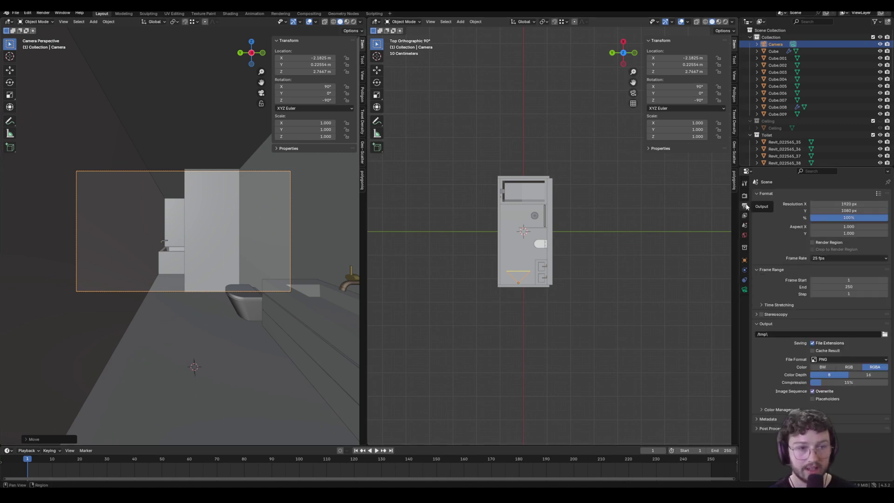
pyautogui.click(818, 203)
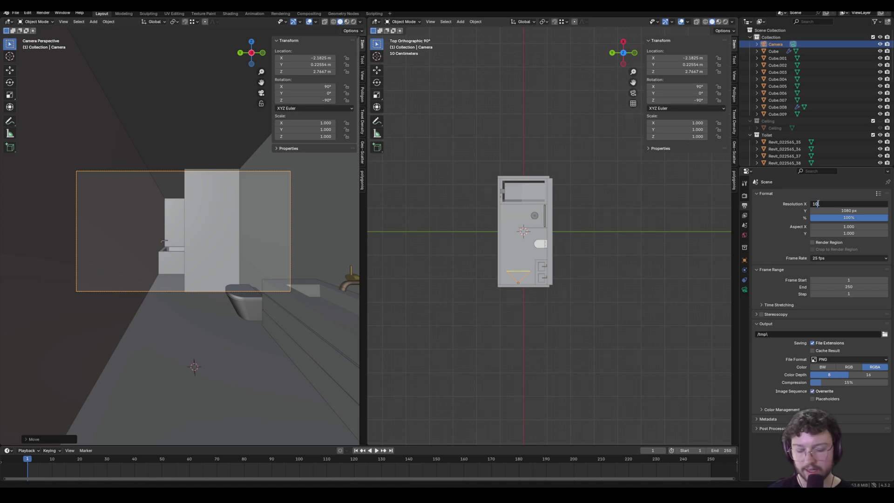
pyautogui.press('Tab')
pyautogui.write('1350')
pyautogui.press('Return')
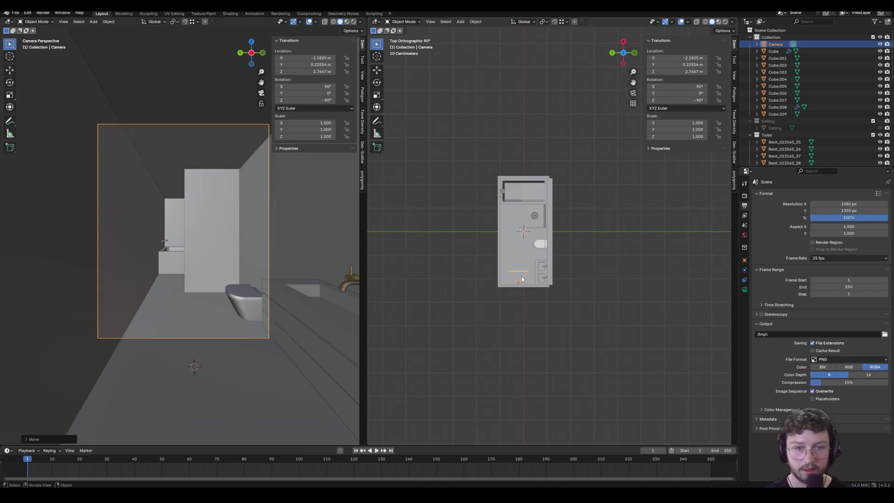
# - Move the camera along X and Y to about X -2.33 m and Y 0.02 m, and save the file
pyautogui.press('g')
pyautogui.press('x')
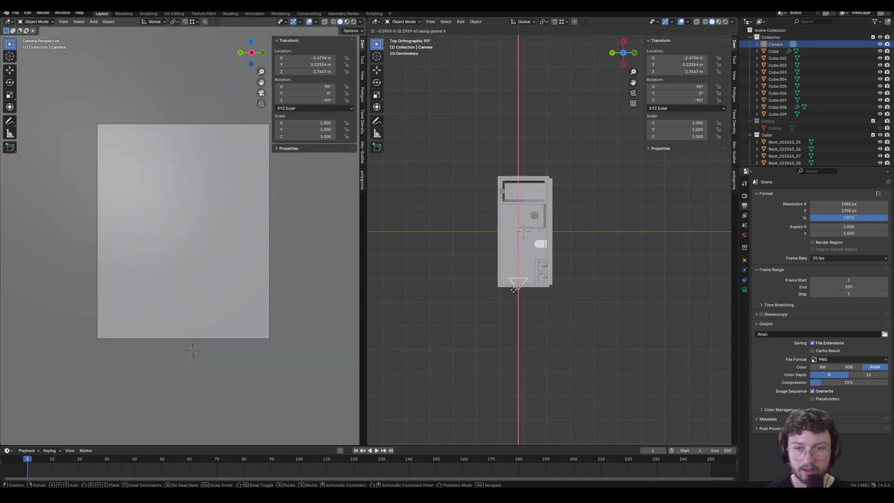
pyautogui.click(512, 286)
pyautogui.press('g')
pyautogui.press('y')
pyautogui.click(501, 272)
pyautogui.scroll(3, 251, 229)
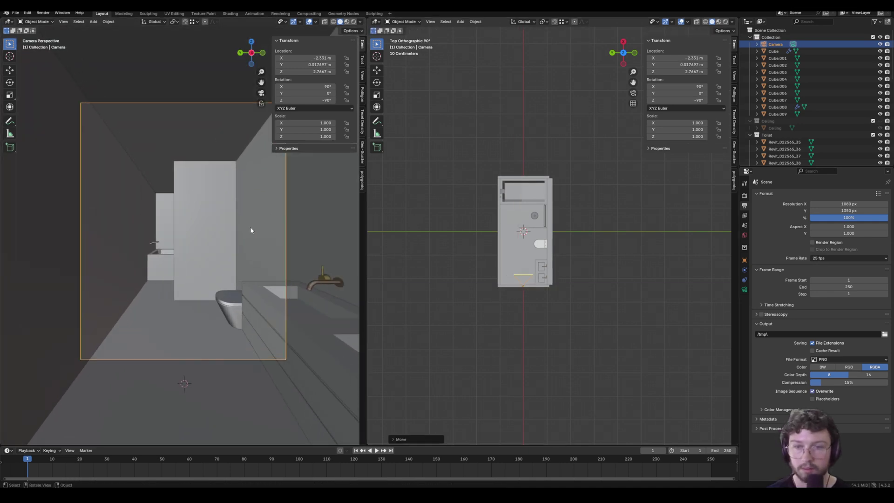
pyautogui.hotkey('ctrl', 's')
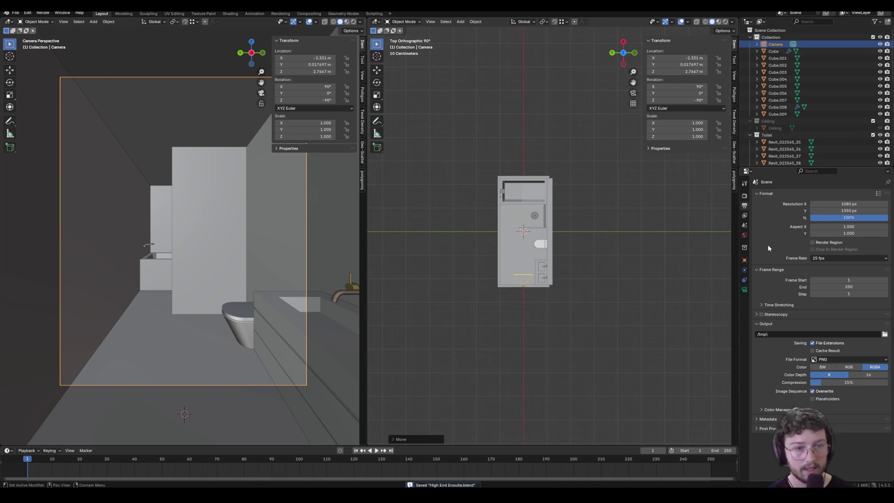
# - Set the camera's focal length to 15 mm and shift the camera along Y to about -0.15 m
pyautogui.click(745, 289)
pyautogui.doubleClick(845, 227)
pyautogui.write('15')
pyautogui.press('Return')
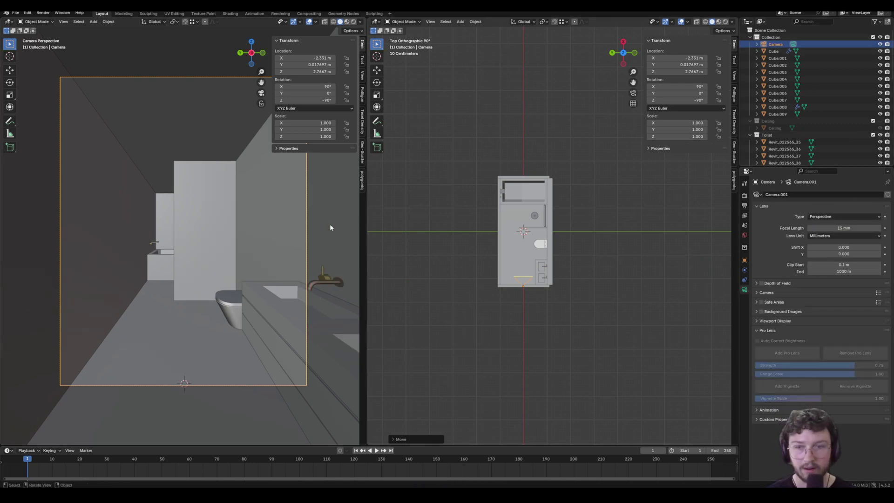
pyautogui.press('g')
pyautogui.press('y')
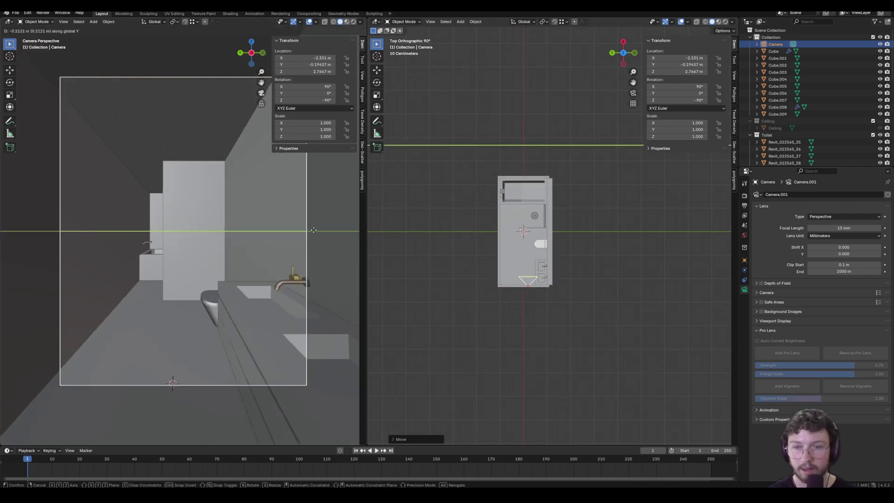
pyautogui.click(312, 229)
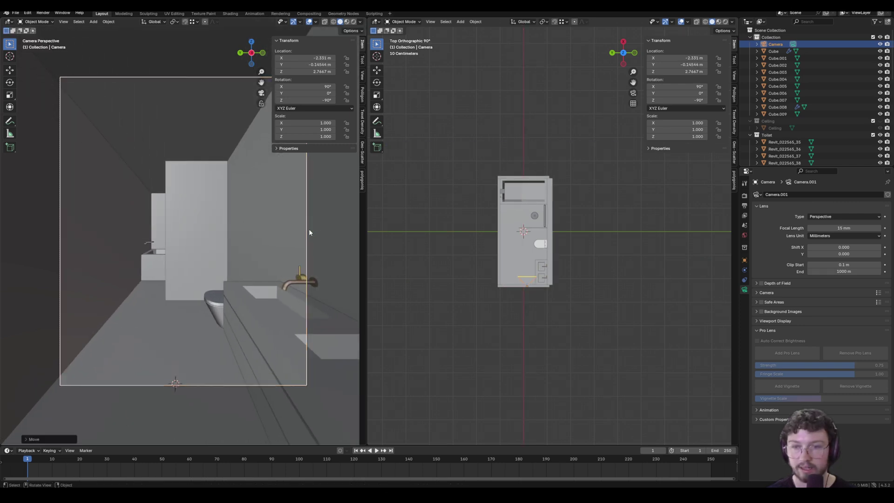
# - Try a 12 mm focal length, settle on 13 mm, and save the file
pyautogui.write('12')
pyautogui.press('Return')
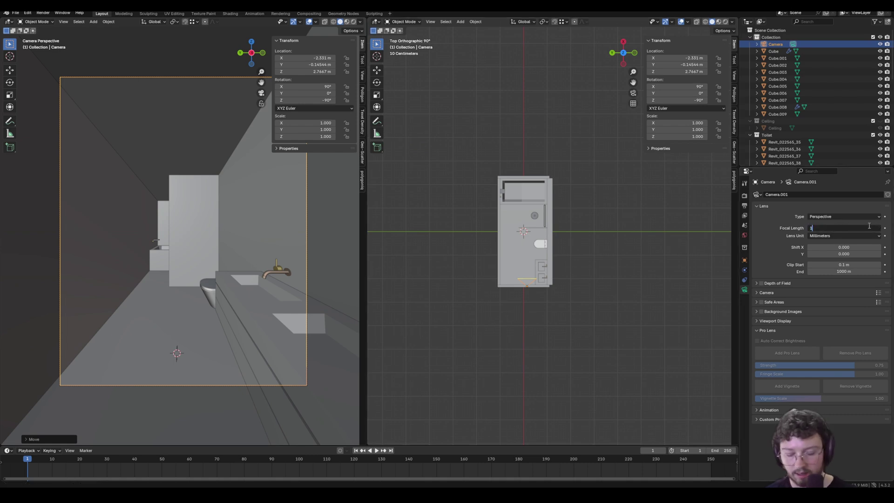
pyautogui.press('Return')
pyautogui.hotkey('ctrl', 's')
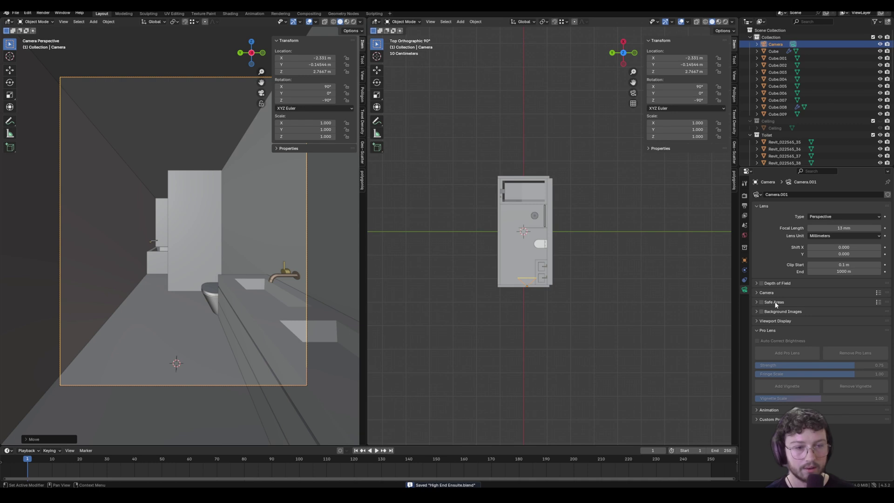
# - Raise the camera's passepartout opacity to 1.000 in its viewport display settings
pyautogui.click(757, 321)
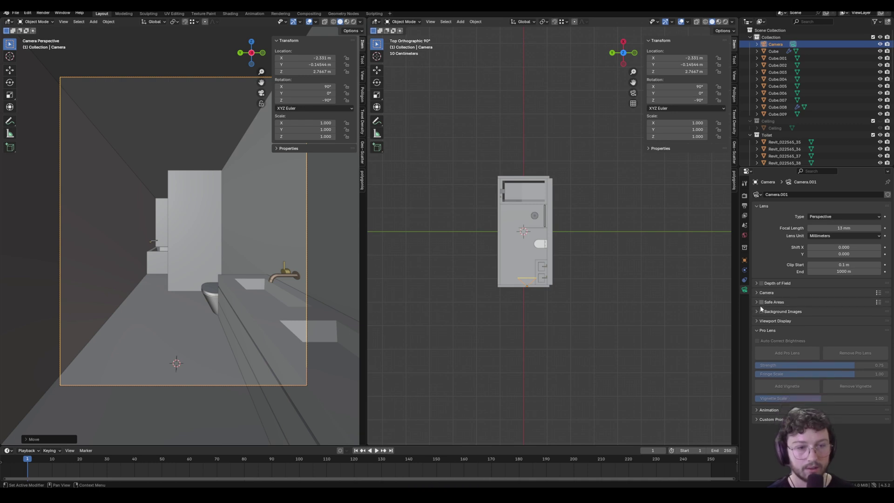
pyautogui.scroll(-1, 833, 339)
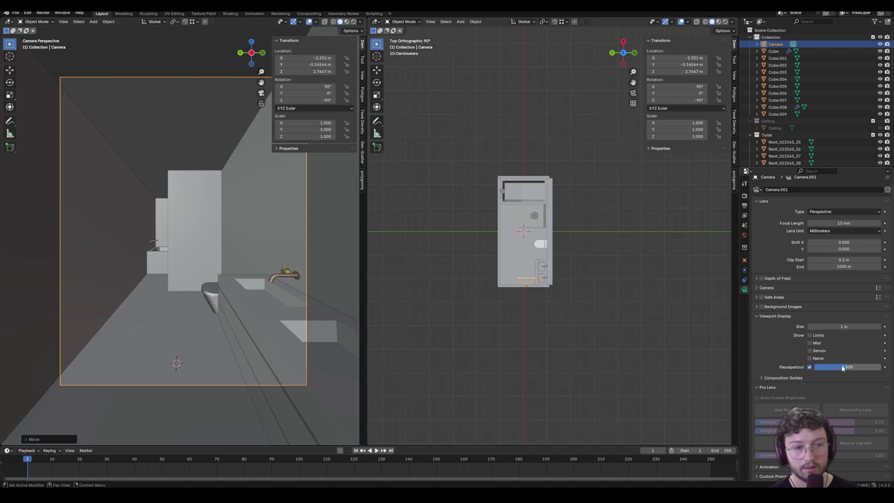
pyautogui.moveTo(840, 368); pyautogui.dragTo(879, 367)
pyautogui.scroll(-1, 276, 269)
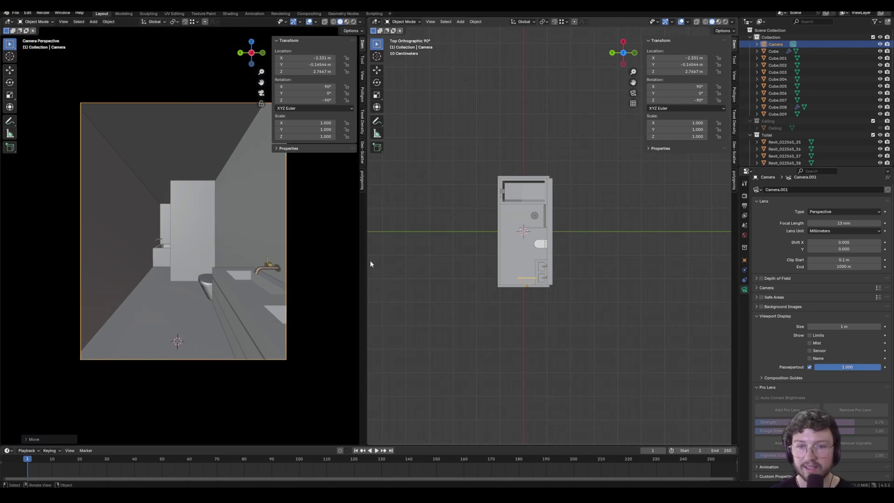
# - Widen the camera viewport relative to the top view, fit the camera frame in it, and save the file
pyautogui.moveTo(367, 263); pyautogui.dragTo(450, 261)
pyautogui.scroll(1, 300, 249)
pyautogui.hotkey('ctrl', 's')
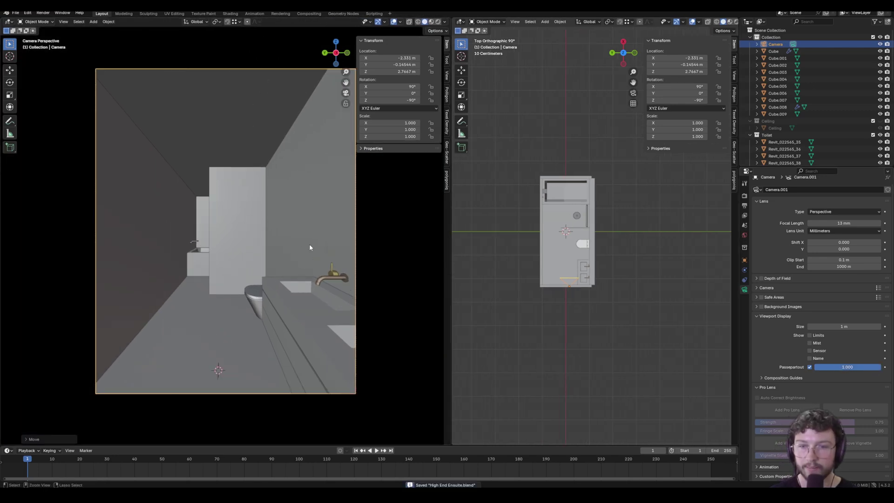